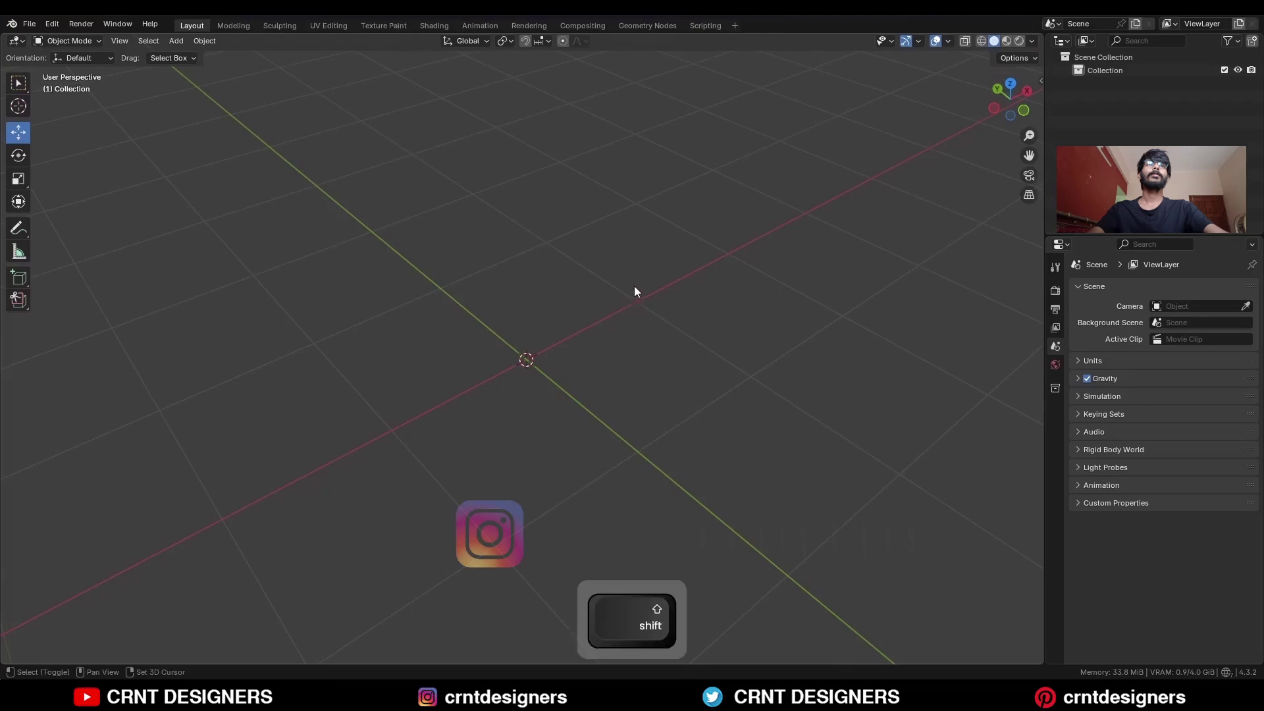
Step: Add a 2 m cube at the origin and scale it to 0.2 along the Z axis
{"action": "key", "text": "shift+a"}
{"action": "left_click", "coordinate": [688, 301]}
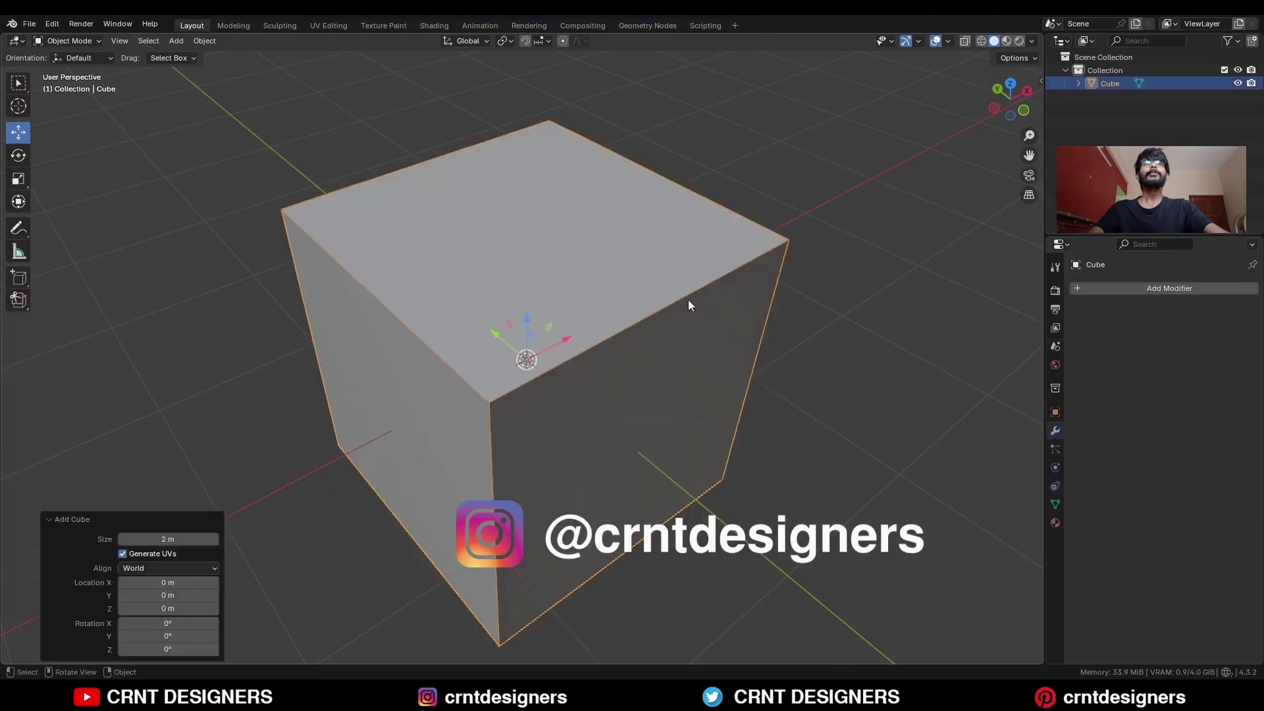
{"action": "left_click", "coordinate": [1024, 110]}
{"action": "key", "text": "s"}
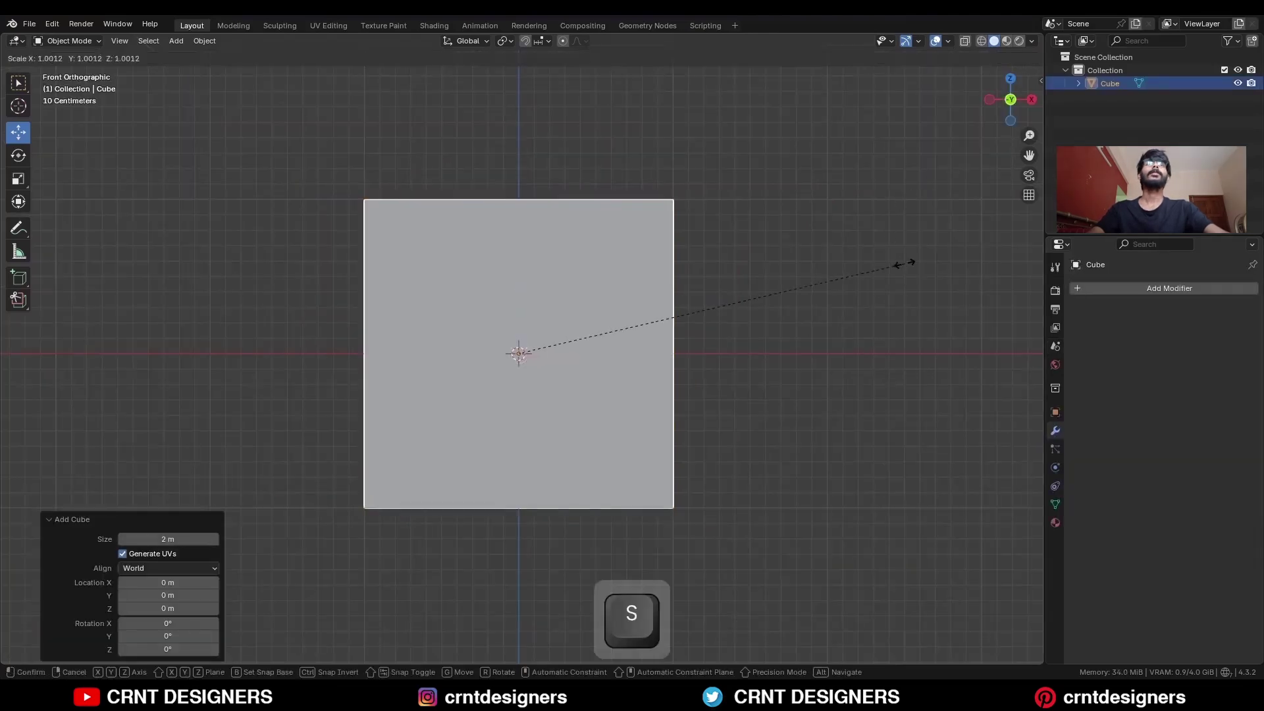
{"action": "key", "text": "z"}
{"action": "key", "text": "ctrl"}
{"action": "left_click", "coordinate": [644, 347]}
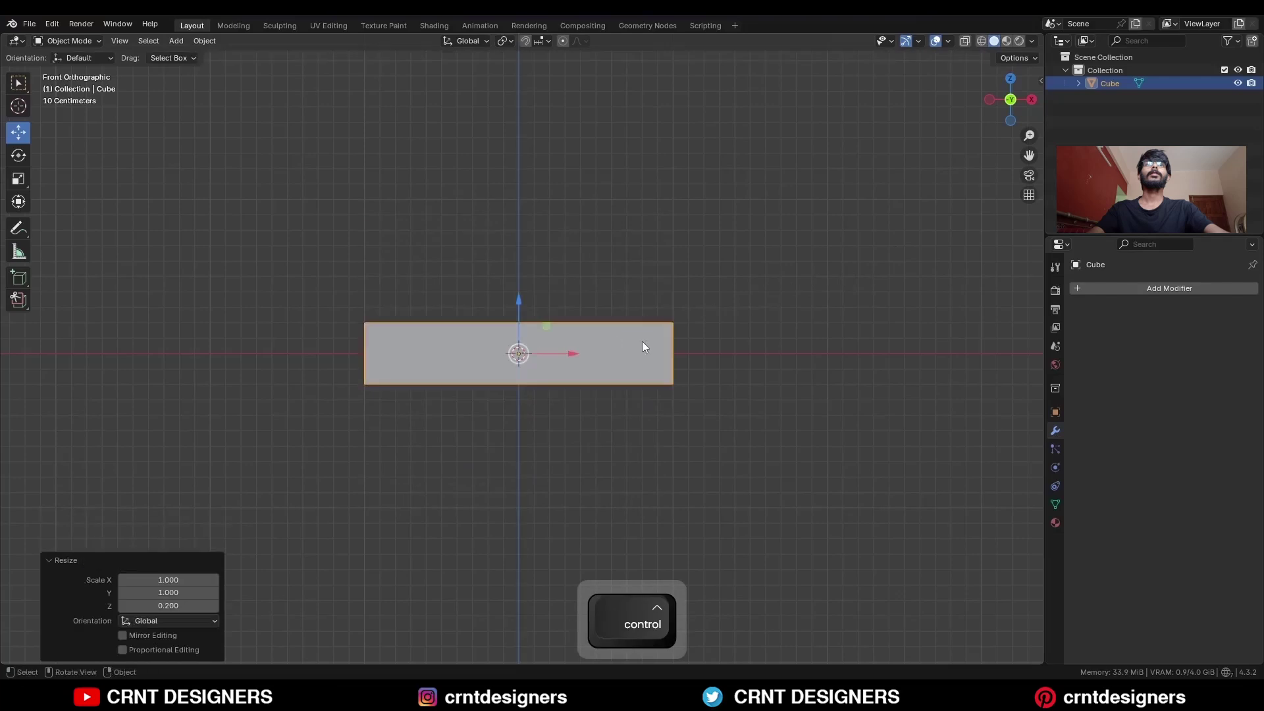
Step: Apply the scale of the flattened cube
{"action": "middle_click_drag", "start_coordinate": [654, 314], "coordinate": [709, 376]}
{"action": "key", "text": "ctrl+a"}
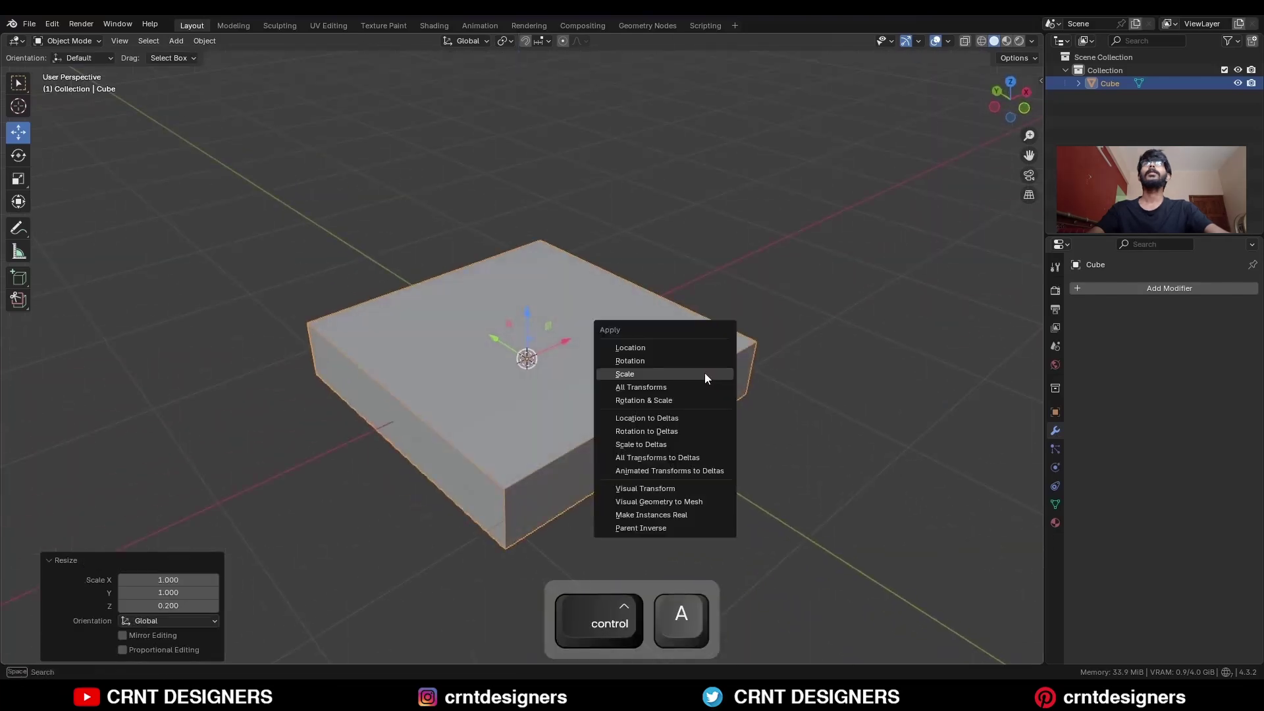
{"action": "left_click", "coordinate": [704, 372]}
Step: Bevel the slab's four vertical corner edges by about 0.46 m with 2 segments
{"action": "key", "text": "Tab"}
{"action": "middle_click_drag", "start_coordinate": [953, 139], "coordinate": [691, 322]}
{"action": "key", "text": "2"}
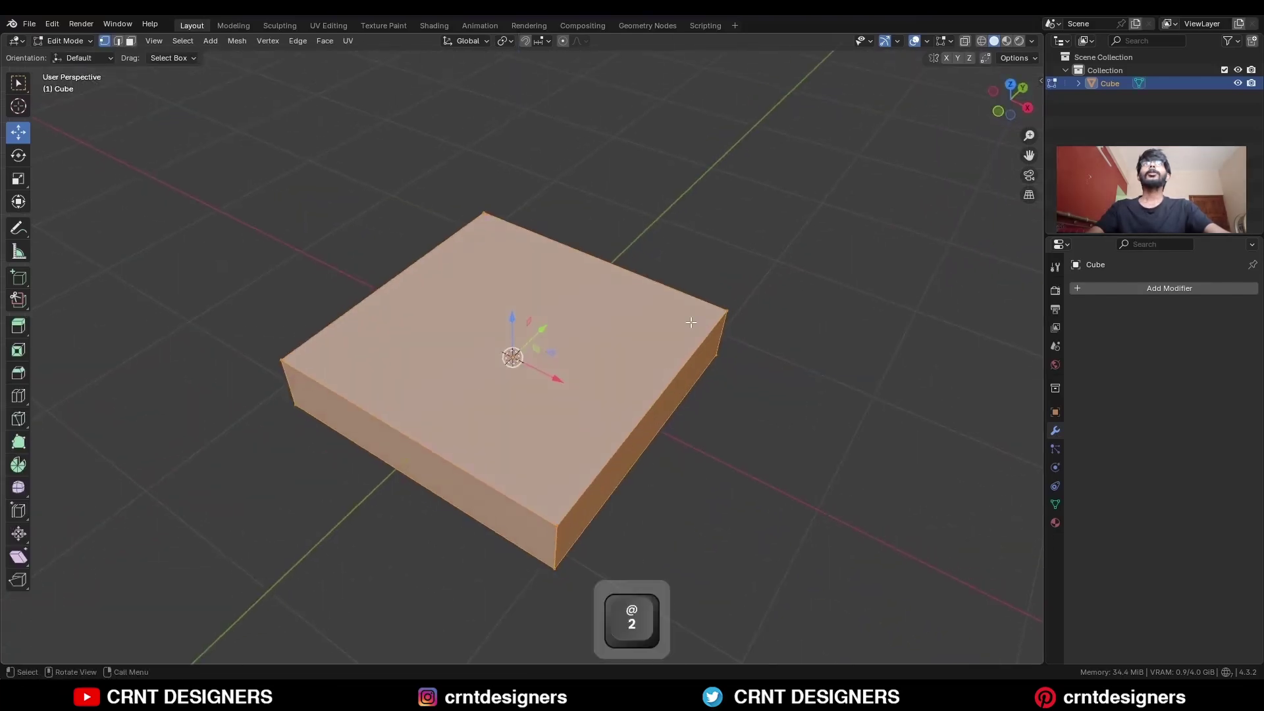
{"action": "left_click", "coordinate": [655, 527]}
{"action": "key", "text": "2"}
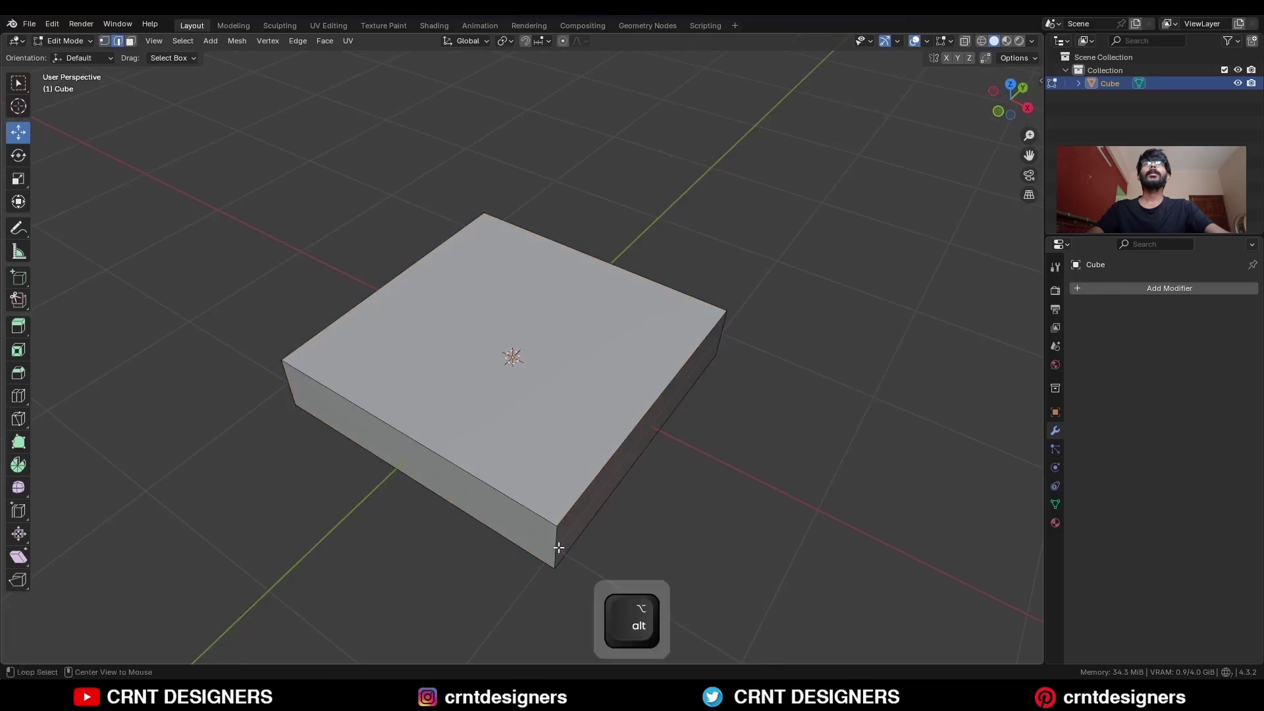
{"action": "left_click", "coordinate": [552, 543], "text": "ctrl+alt+shift"}
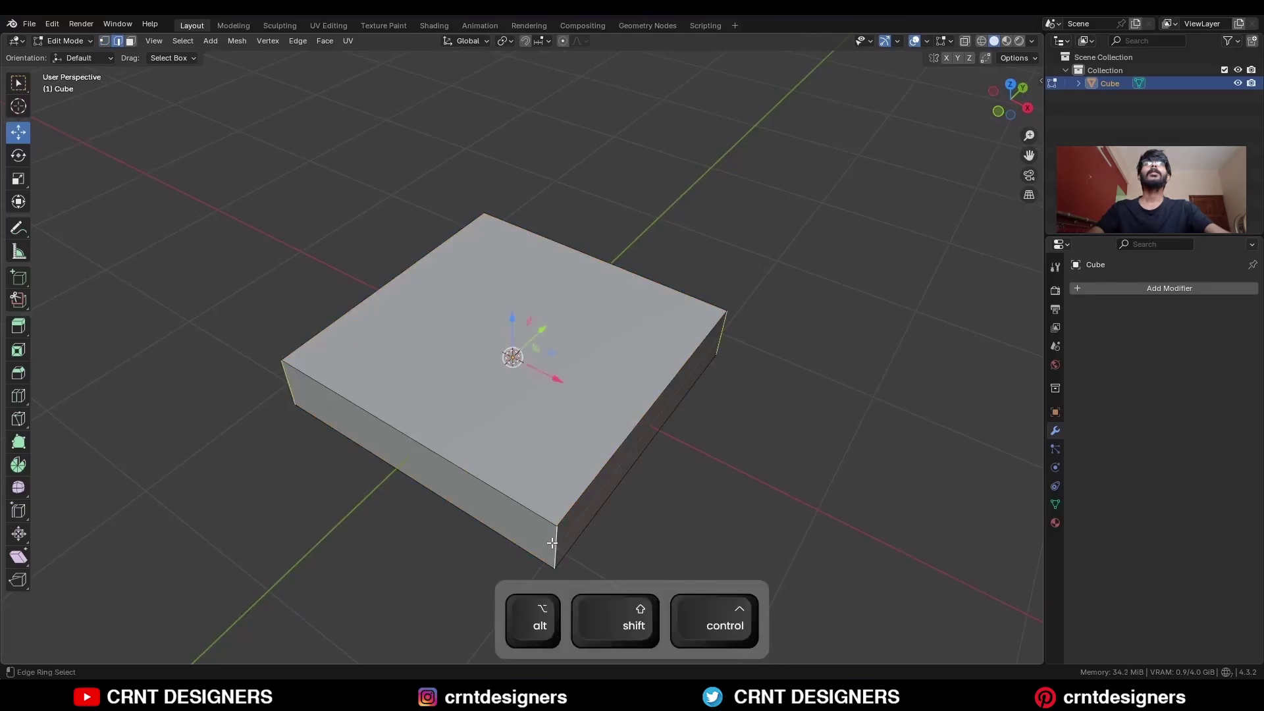
{"action": "key", "text": "ctrl+b"}
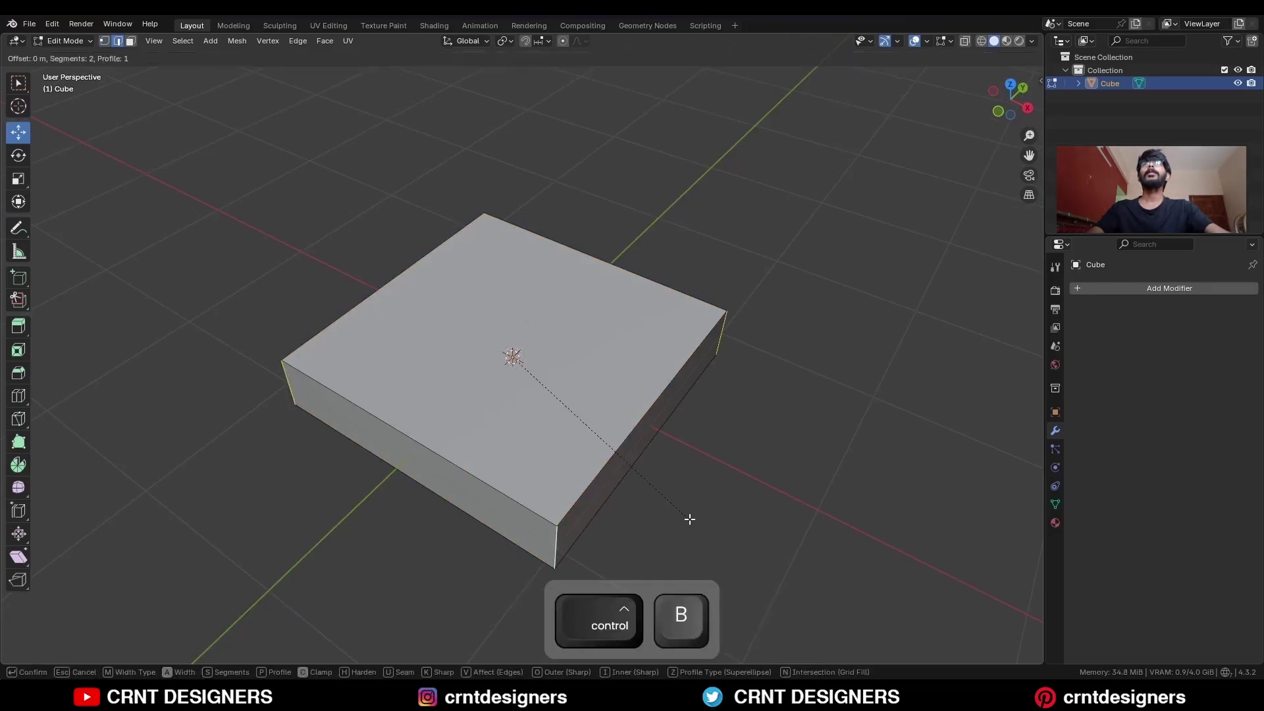
{"action": "left_click", "coordinate": [753, 561]}
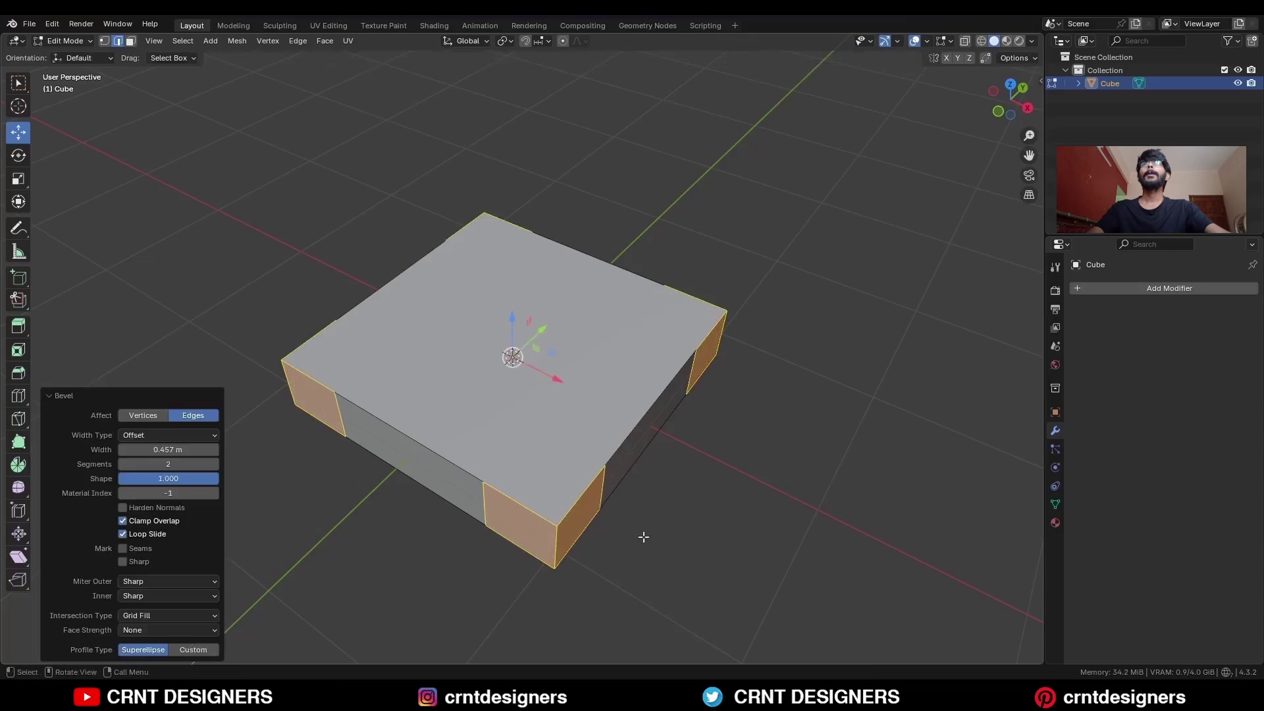
Step: Set the corner bevel to a shape of 0.5, 4 segments and a width of 0.4 m
{"action": "left_click_drag", "start_coordinate": [216, 479], "coordinate": [150, 445], "text": "ctrl"}
{"action": "left_click", "coordinate": [216, 464]}
{"action": "left_click", "coordinate": [216, 465]}
{"action": "left_click", "coordinate": [178, 450]}
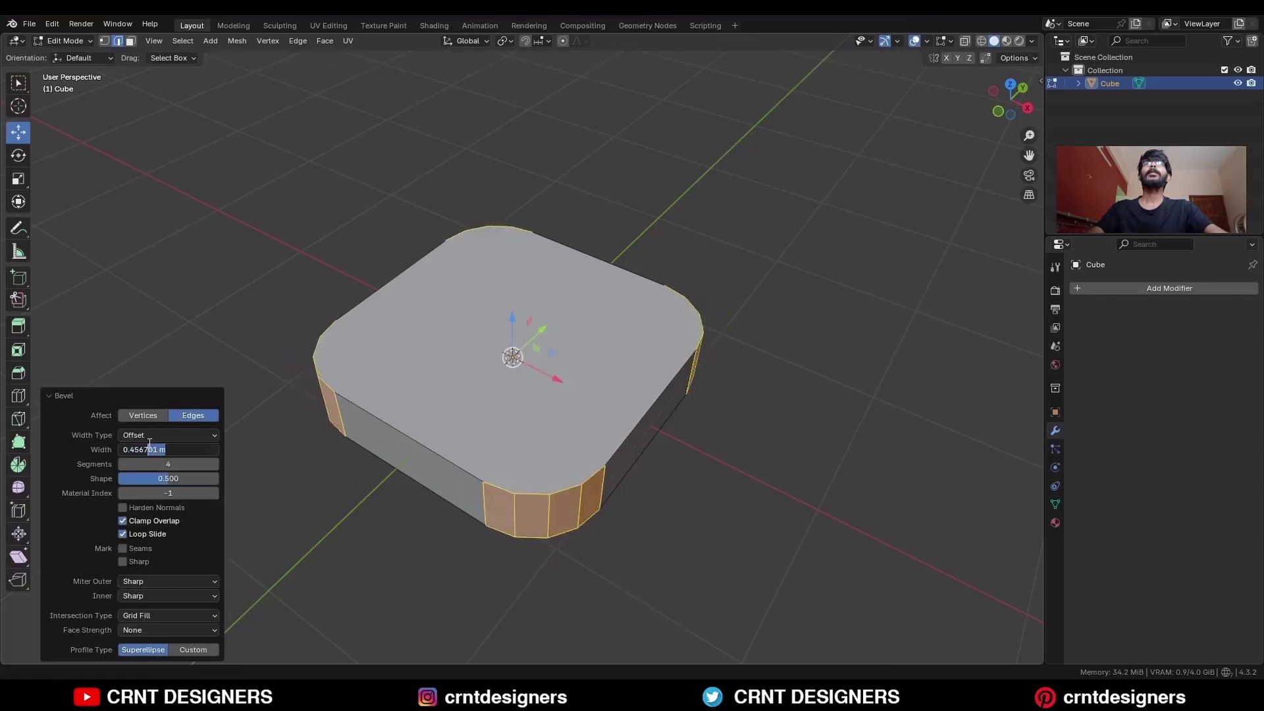
{"action": "type", "text": "4"}
{"action": "left_click", "coordinate": [101, 454]}
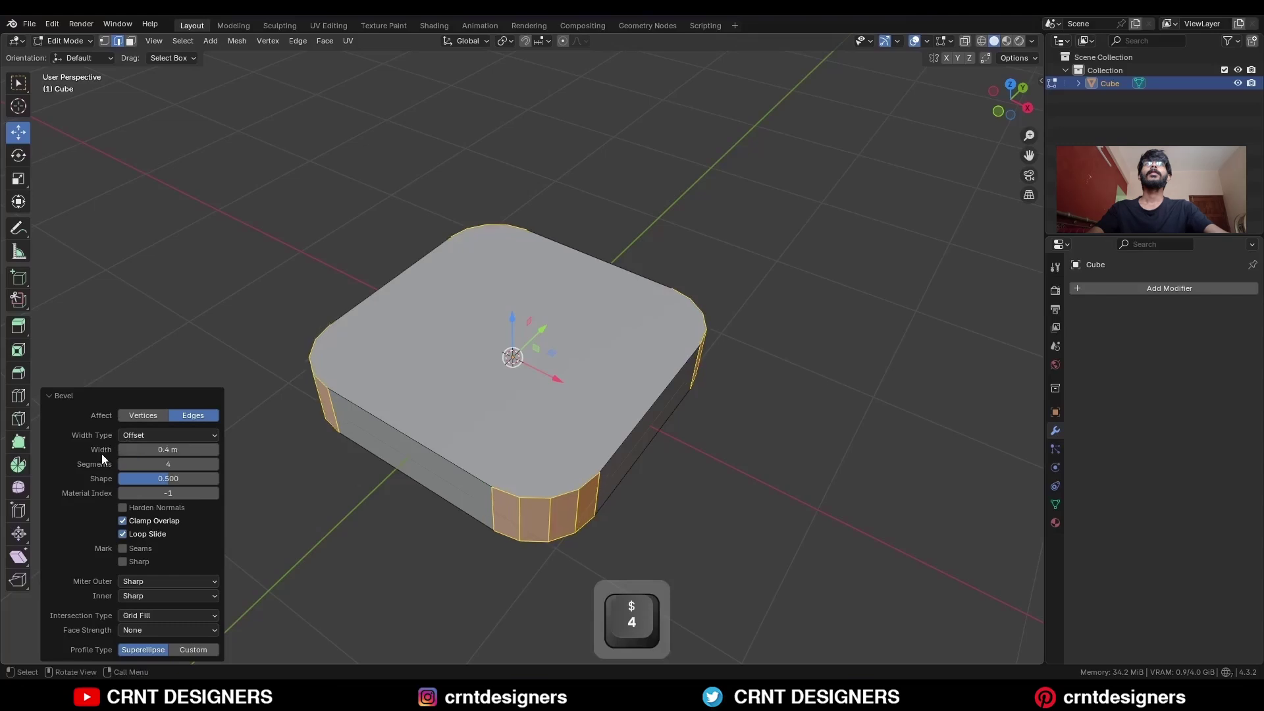
Step: Bevel the outer edges of the slab's top and bottom faces with 4 segments so the sides become rounded
{"action": "key", "text": "3"}
{"action": "left_click", "coordinate": [578, 381]}
{"action": "mouse_move", "coordinate": [622, 426]}
{"action": "middle_mouse_down"}
{"action": "mouse_move", "coordinate": [615, 358]}
{"action": "mouse_move", "coordinate": [624, 430]}
{"action": "middle_mouse_up"}
{"action": "key", "text": "a"}
{"action": "key", "text": "ctrl+b"}
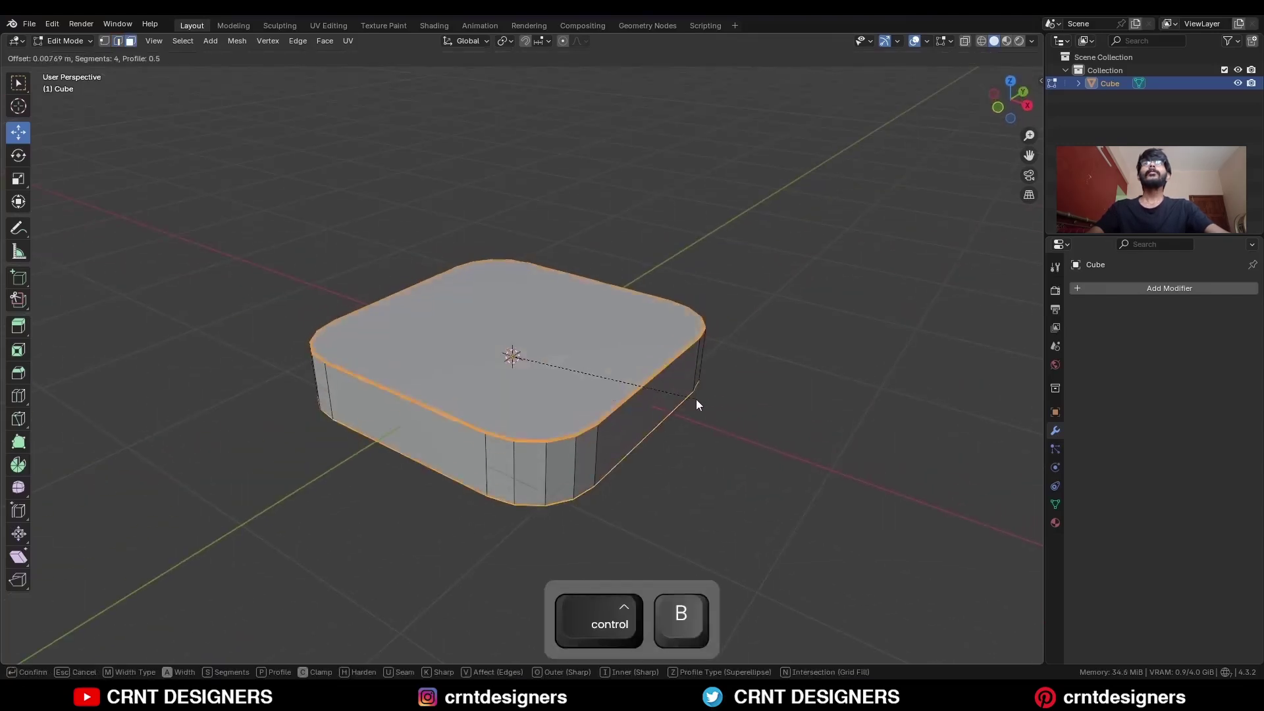
{"action": "left_click", "coordinate": [777, 373]}
Step: Merge all of the slab's vertices by distance and return to Object Mode
{"action": "key", "text": "a"}
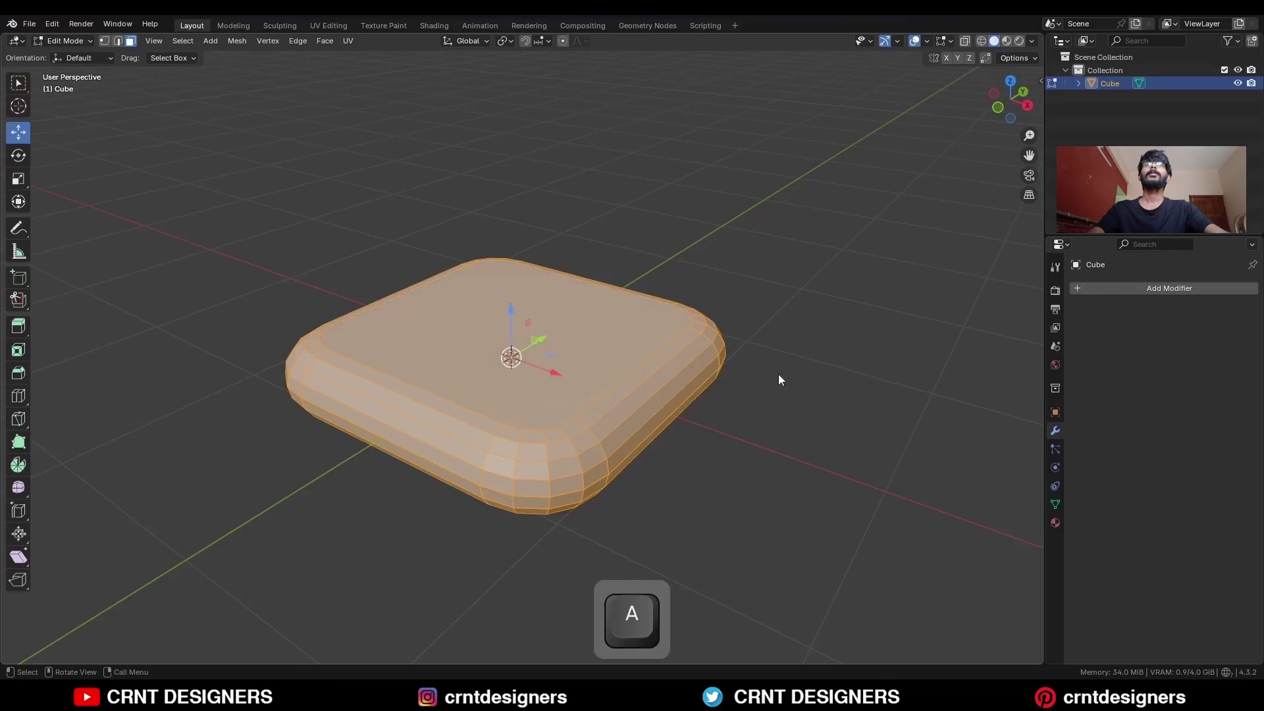
{"action": "key", "text": "m"}
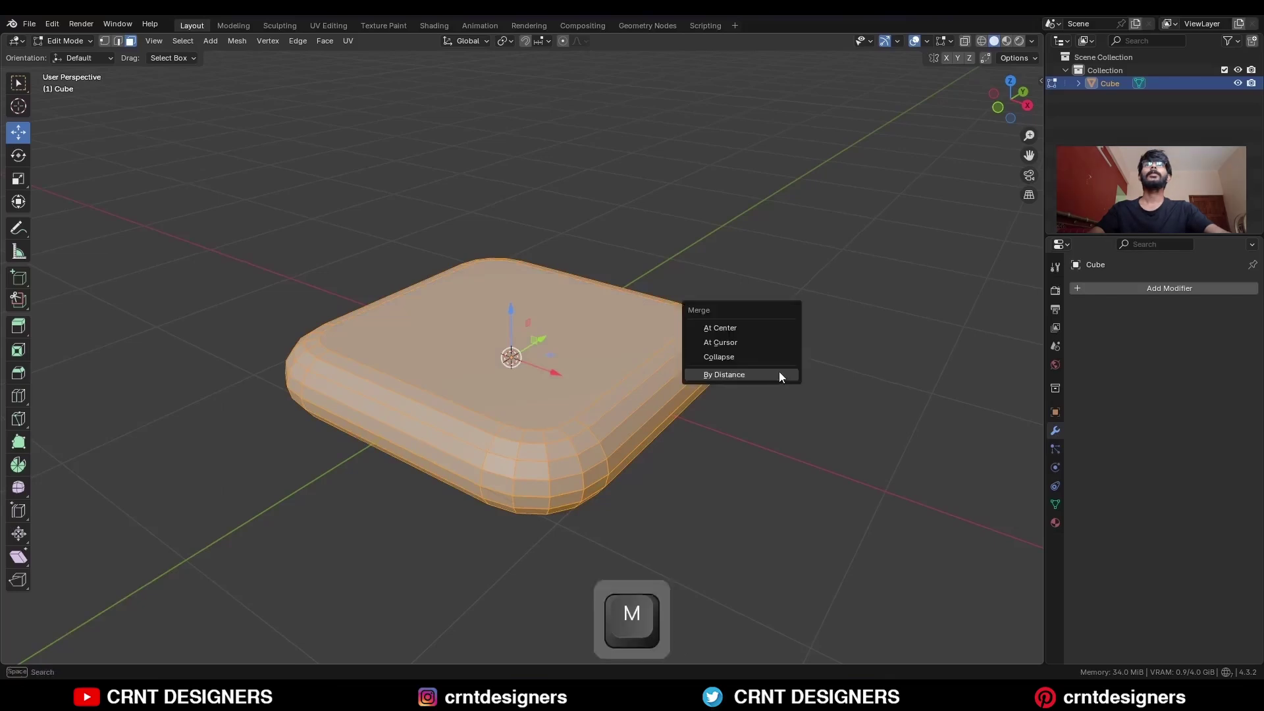
{"action": "left_click", "coordinate": [779, 371]}
{"action": "key", "text": "Tab"}
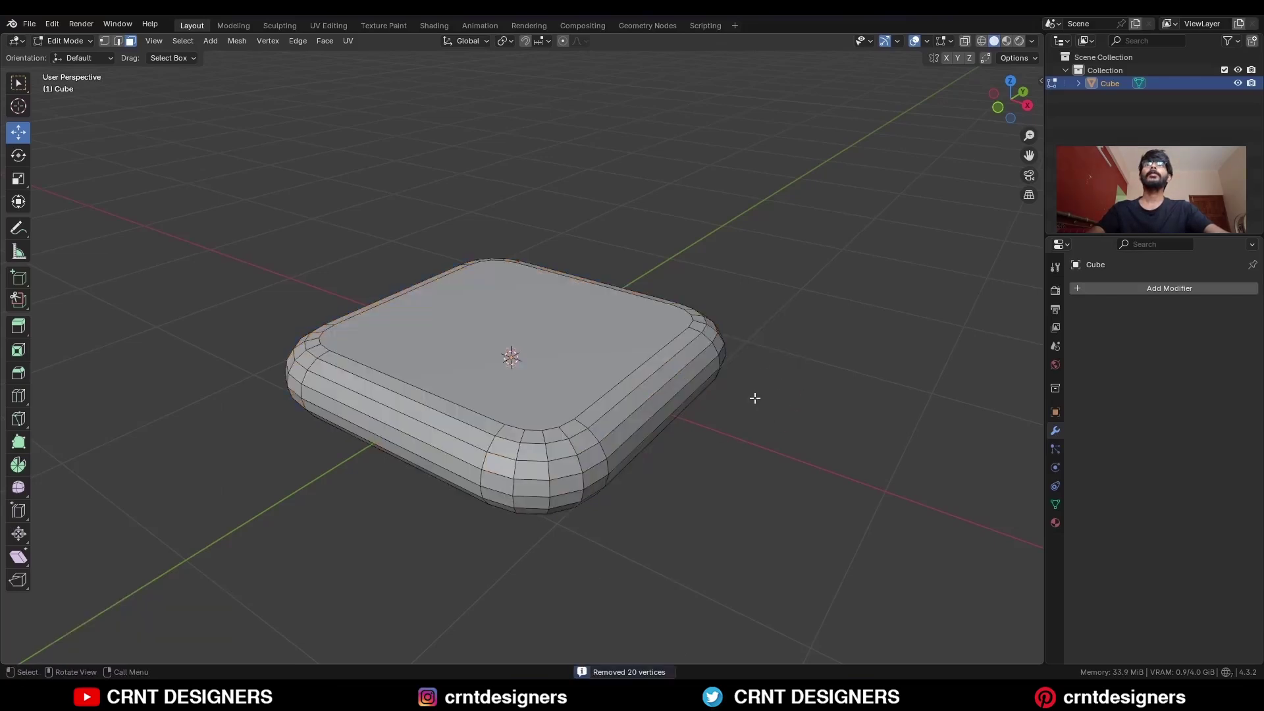
Step: Duplicate the rounded slab in place
{"action": "key", "text": "KP_7"}
{"action": "key", "text": "shift+d"}
{"action": "right_click", "coordinate": [626, 286]}
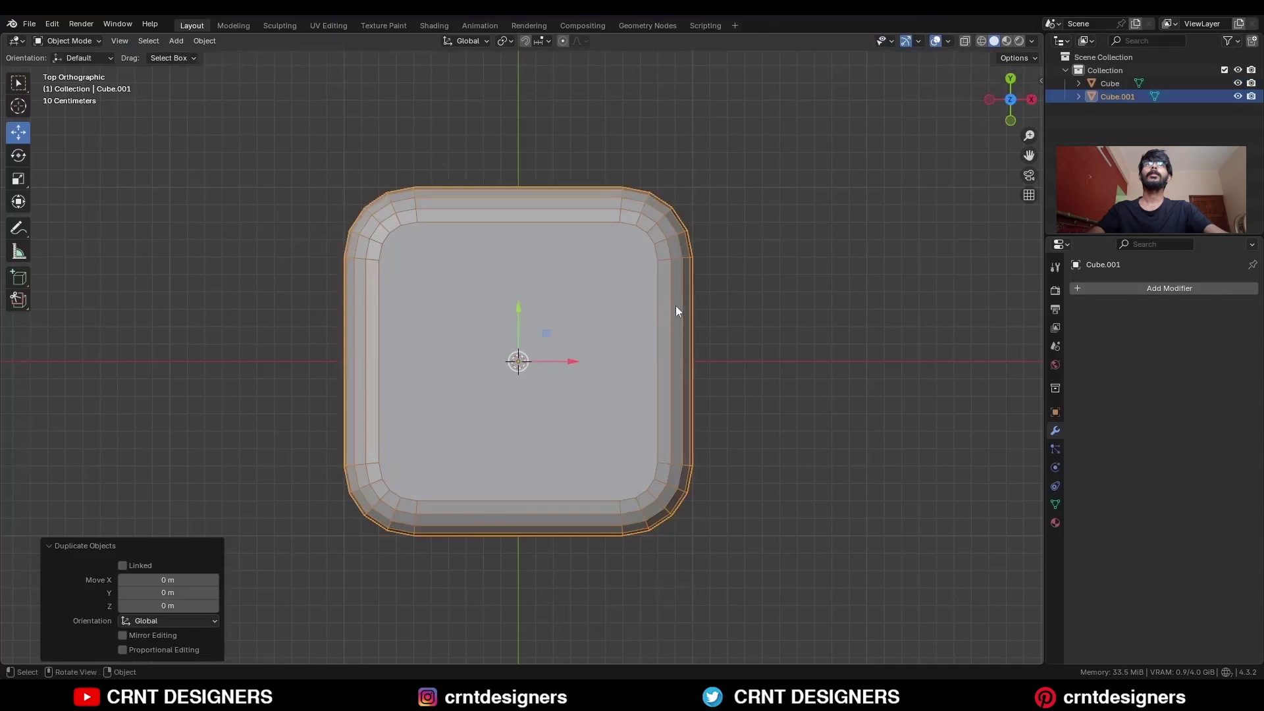
Step: Shorten the duplicate by moving its front-half vertices 0.9 m along the Y axis in top view
{"action": "key", "text": "Tab"}
{"action": "key", "text": "alt+z"}
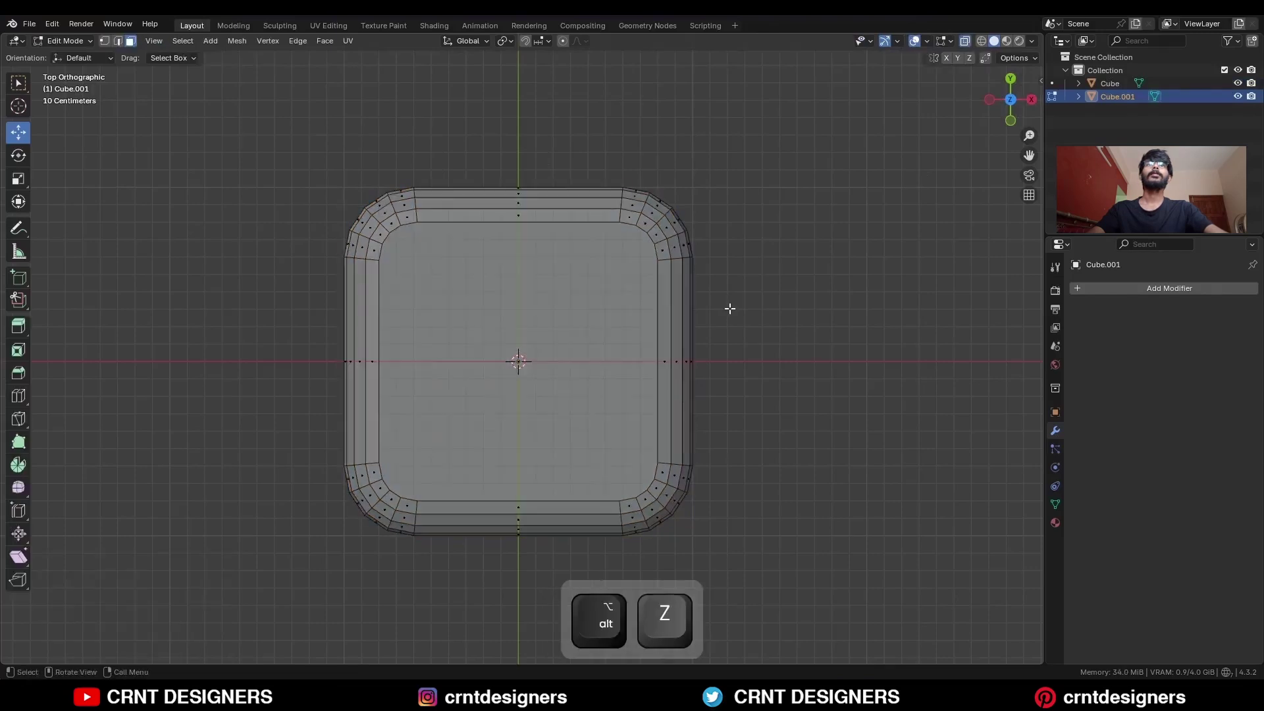
{"action": "key", "text": "1"}
{"action": "left_click_drag", "start_coordinate": [774, 363], "coordinate": [304, 554]}
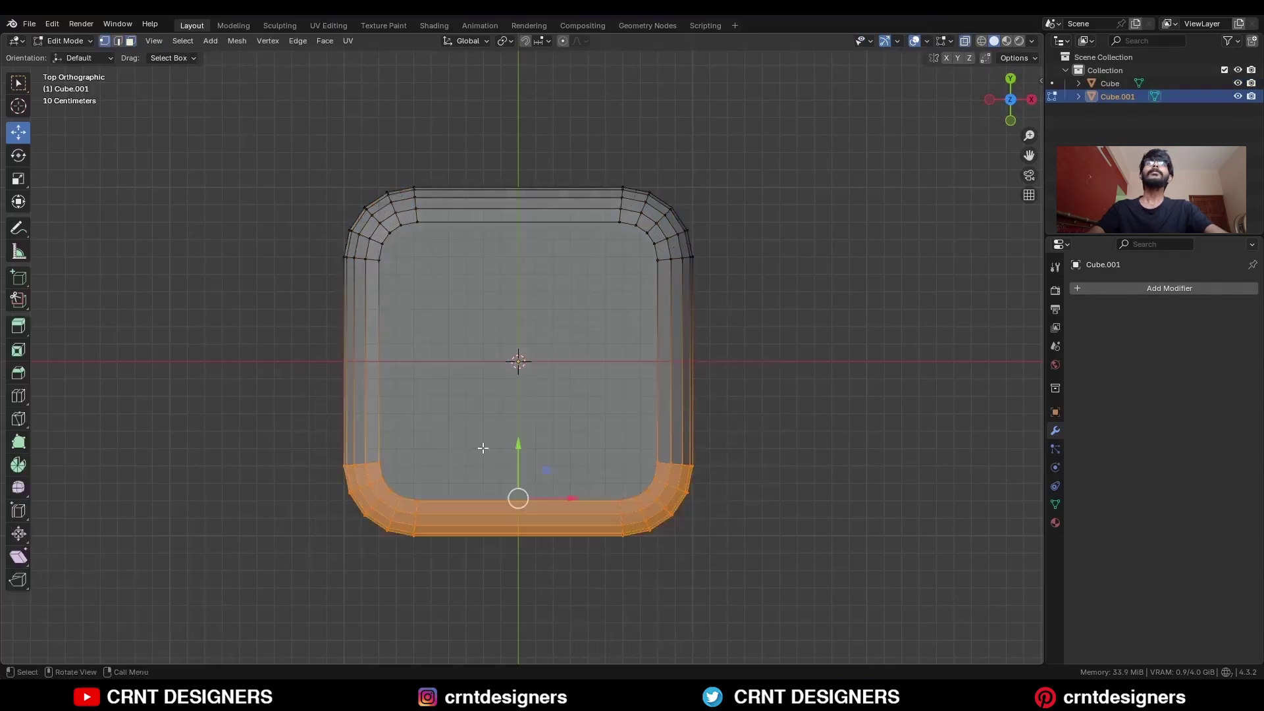
{"action": "left_click_drag", "start_coordinate": [519, 459], "coordinate": [520, 301]}
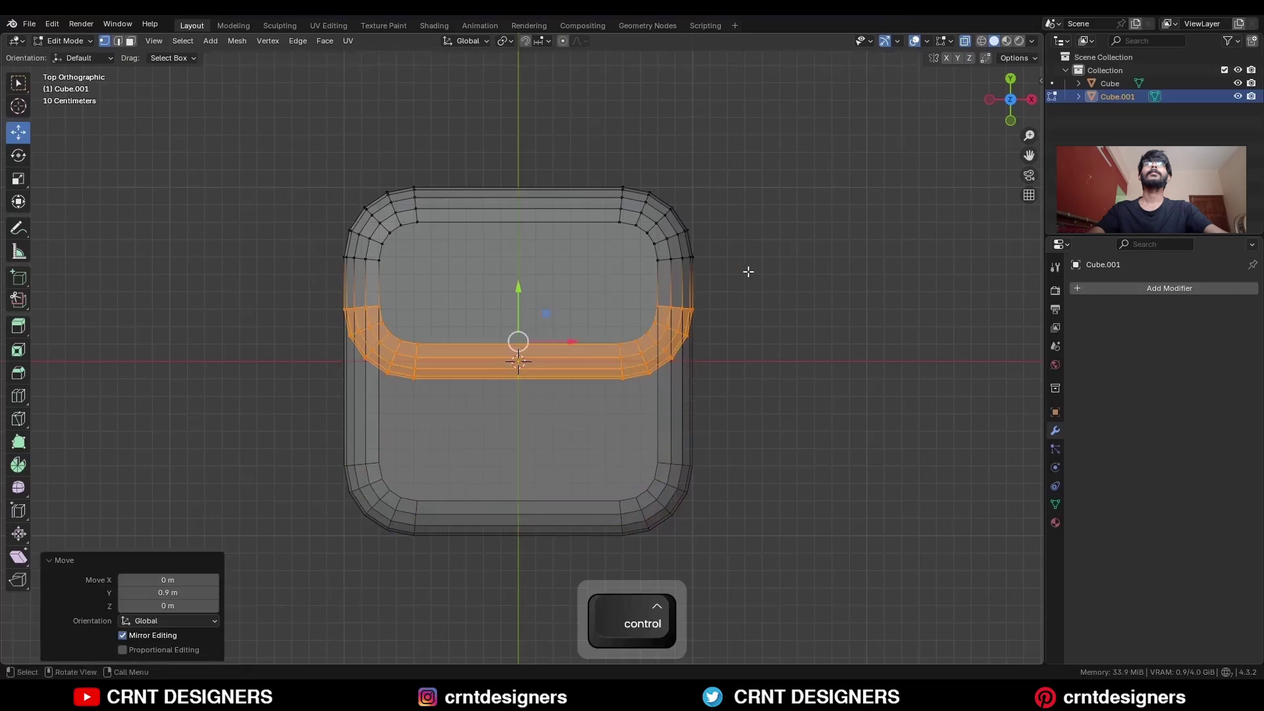
{"action": "key", "text": "alt+z"}
Step: Raise the whole shortened duplicate along the Z axis so it sits above the base slab
{"action": "key", "text": "a"}
{"action": "key", "text": "KP_3"}
{"action": "left_click_drag", "start_coordinate": [626, 426], "coordinate": [650, 274], "text": "ctrl"}
{"action": "left_click", "coordinate": [812, 240]}
Step: Separate the duplicate's flat top face into its own object
{"action": "middle_click_drag", "start_coordinate": [813, 240], "coordinate": [655, 319]}
{"action": "scroll", "coordinate": [655, 318], "scroll_direction": "up", "scroll_amount": 3}
{"action": "key", "text": "3"}
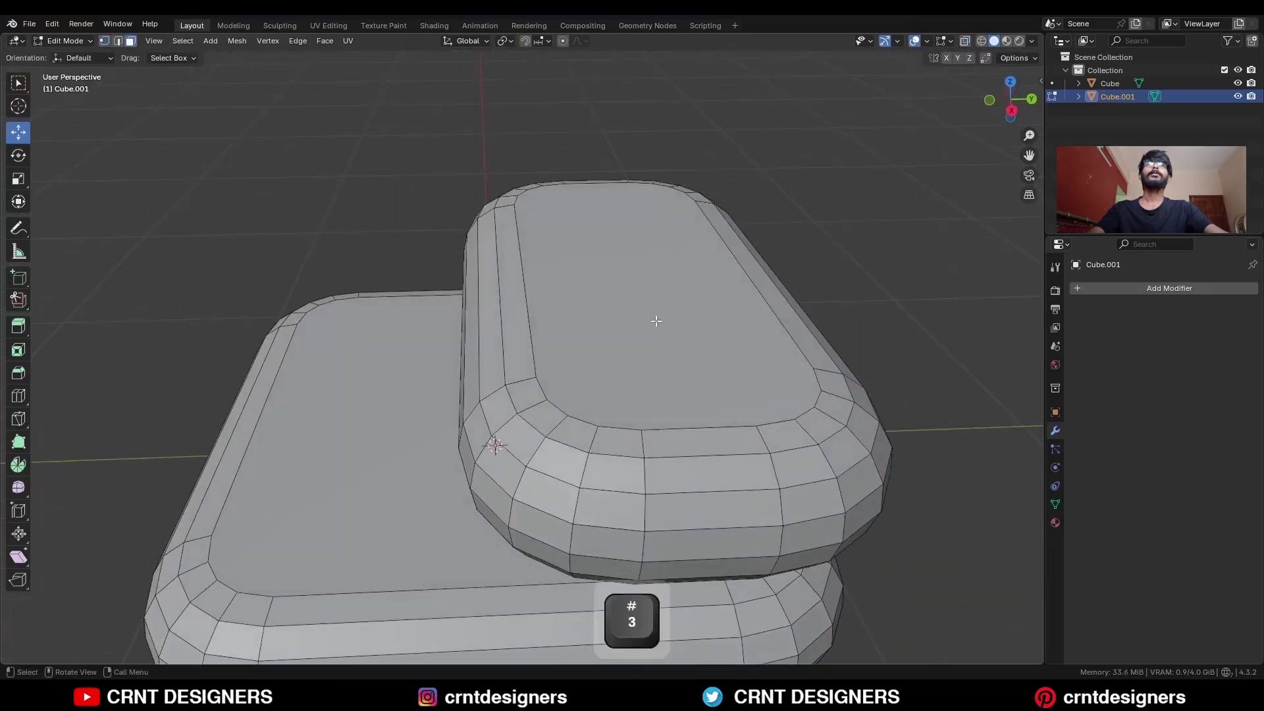
{"action": "left_click", "coordinate": [640, 268]}
{"action": "key", "text": "p"}
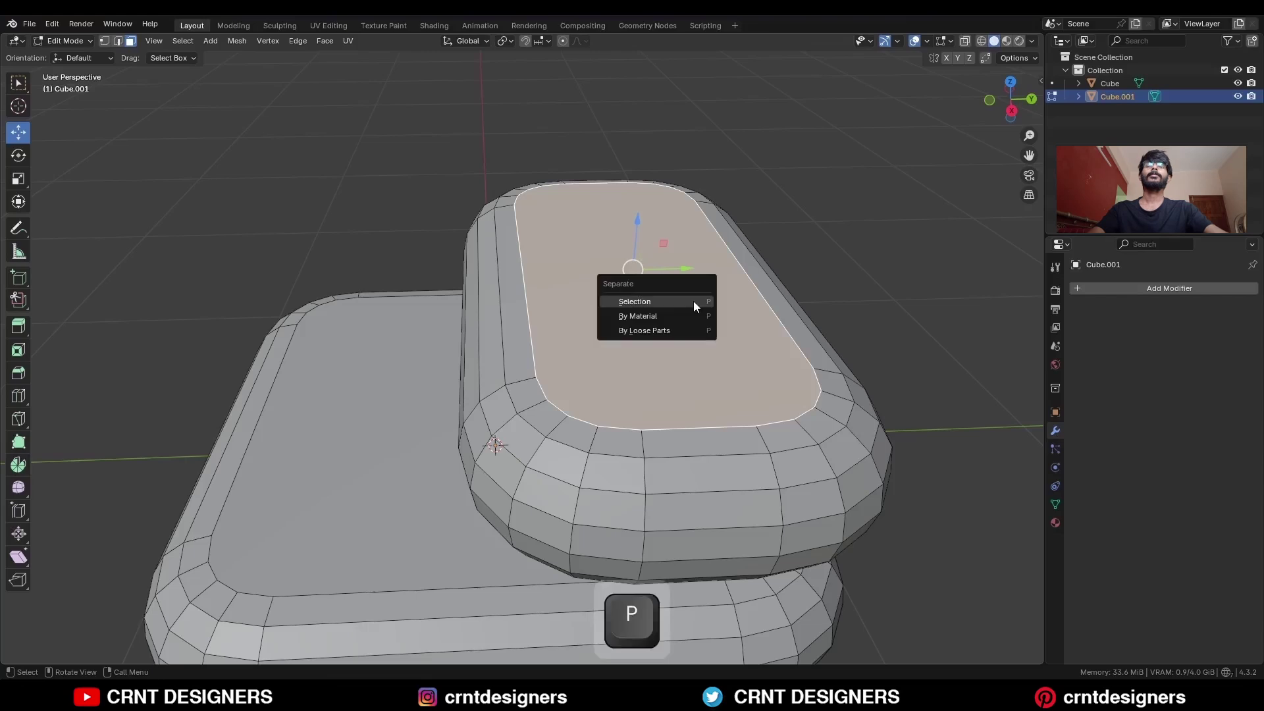
{"action": "left_click", "coordinate": [693, 301]}
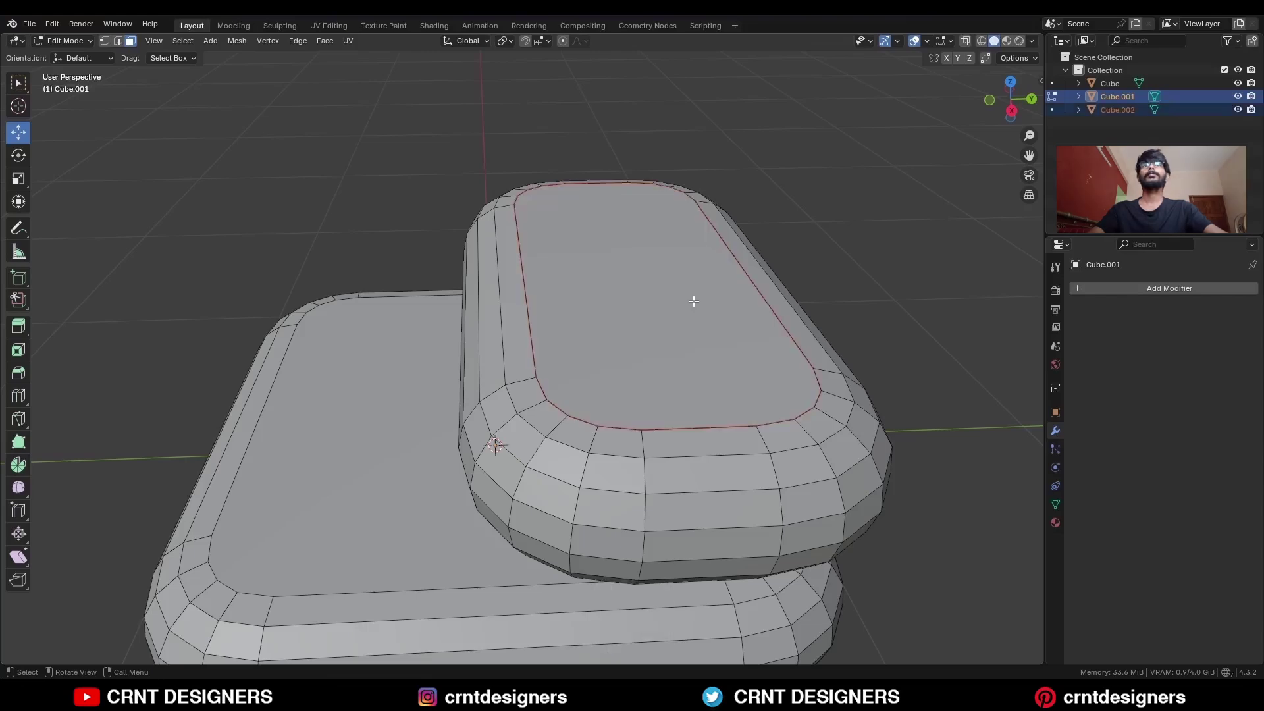
Step: Delete the remaining shell of the duplicate, keeping only the separated face
{"action": "key", "text": "Tab"}
{"action": "key", "text": "x"}
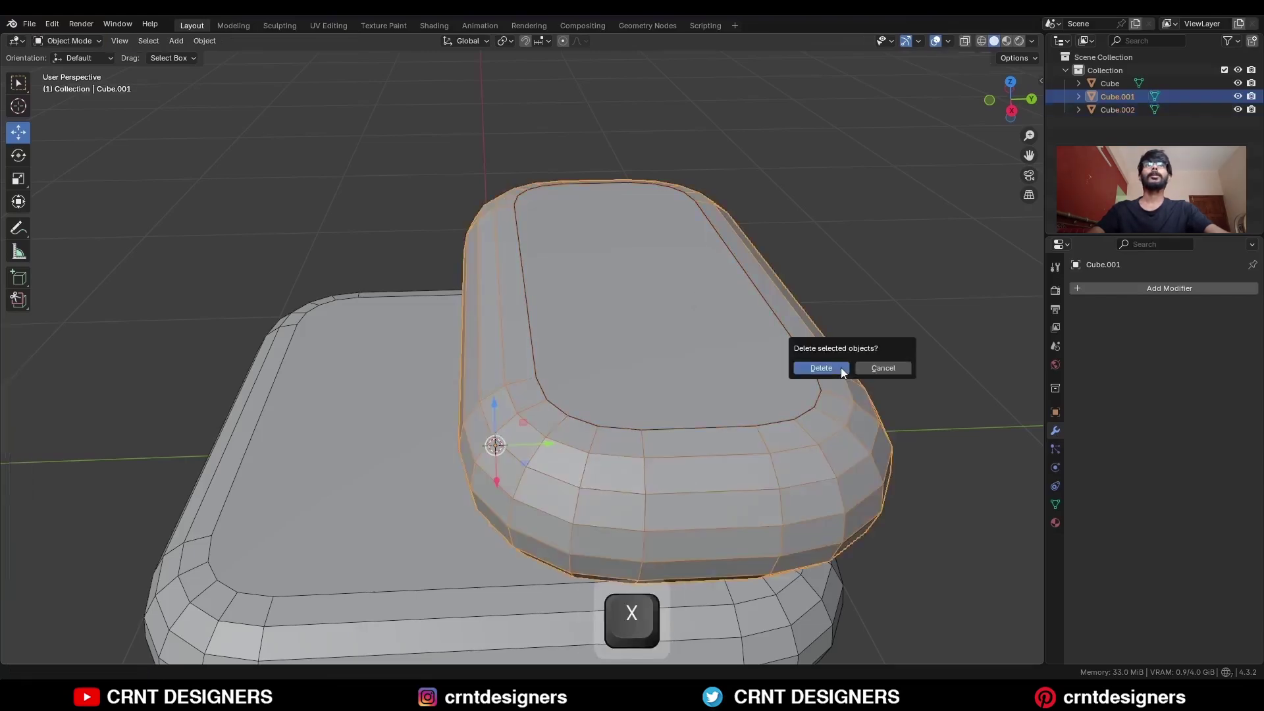
{"action": "left_click", "coordinate": [839, 367]}
Step: Extrude the separated face about 0.65 m downward into a block that reaches the base slab
{"action": "left_click", "coordinate": [741, 369]}
{"action": "key", "text": "Tab"}
{"action": "key", "text": "a"}
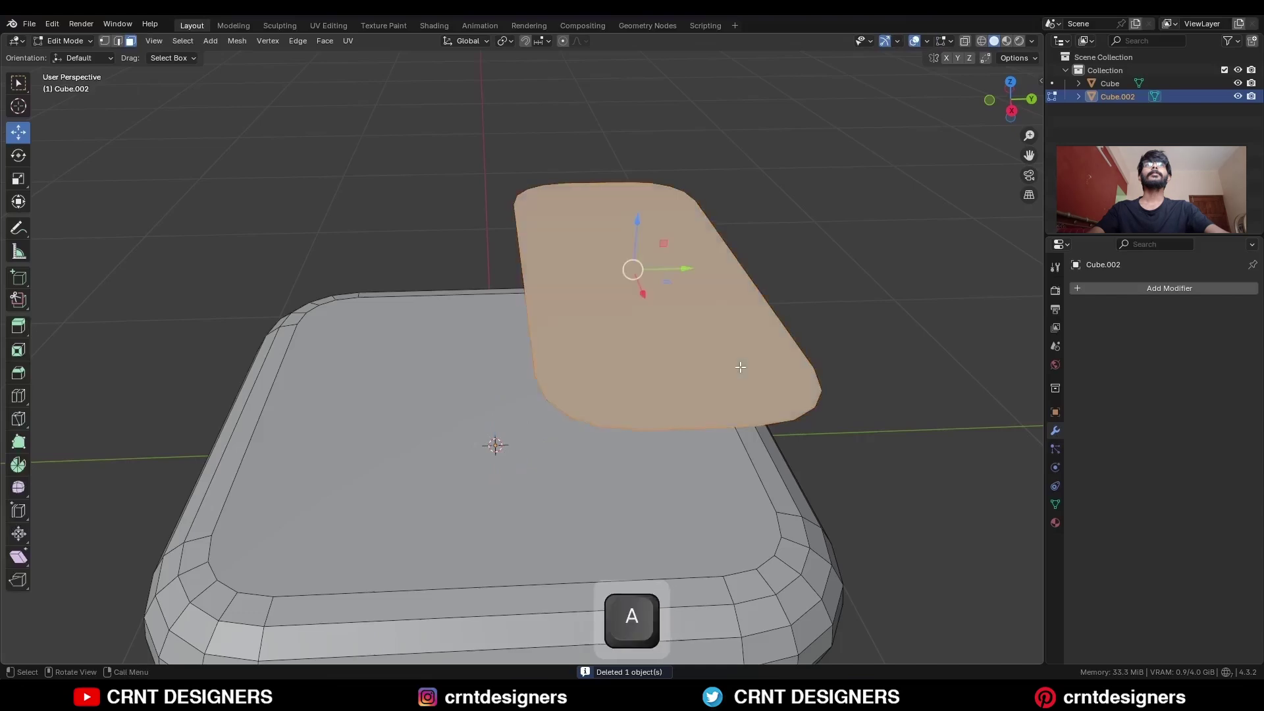
{"action": "middle_click_drag", "start_coordinate": [708, 337], "coordinate": [719, 352]}
{"action": "key", "text": "e"}
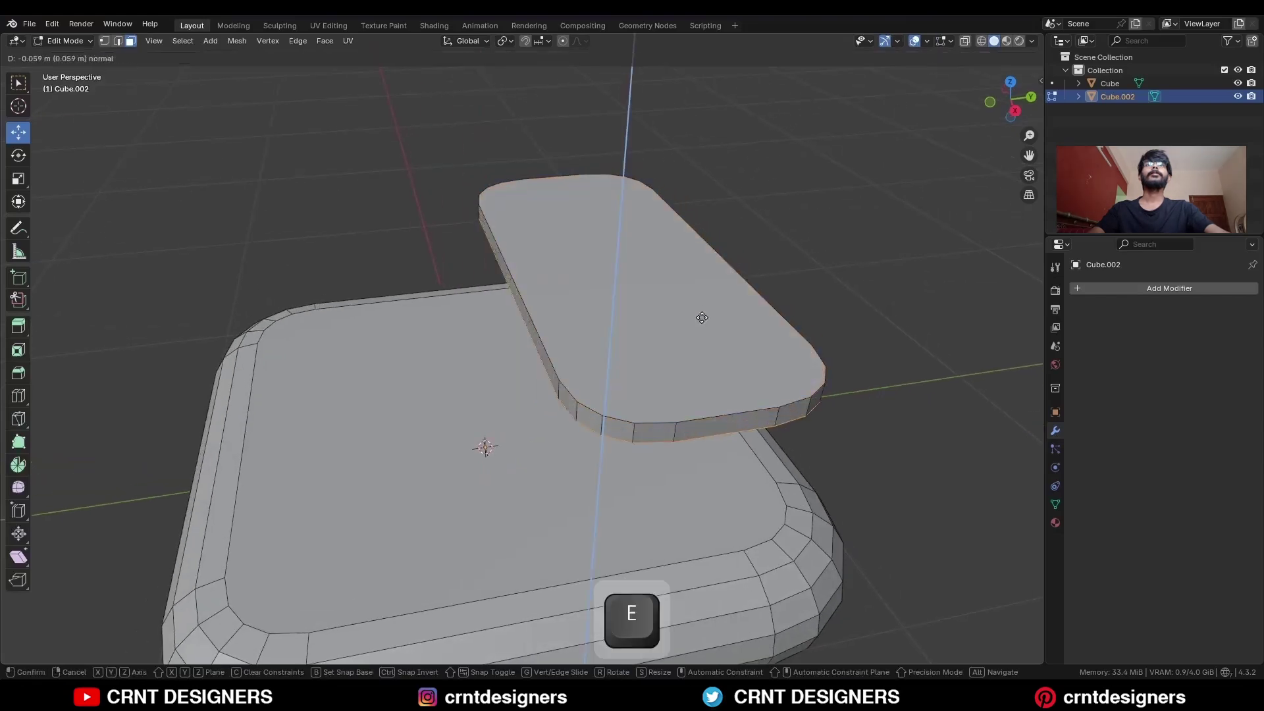
{"action": "left_click", "coordinate": [749, 460]}
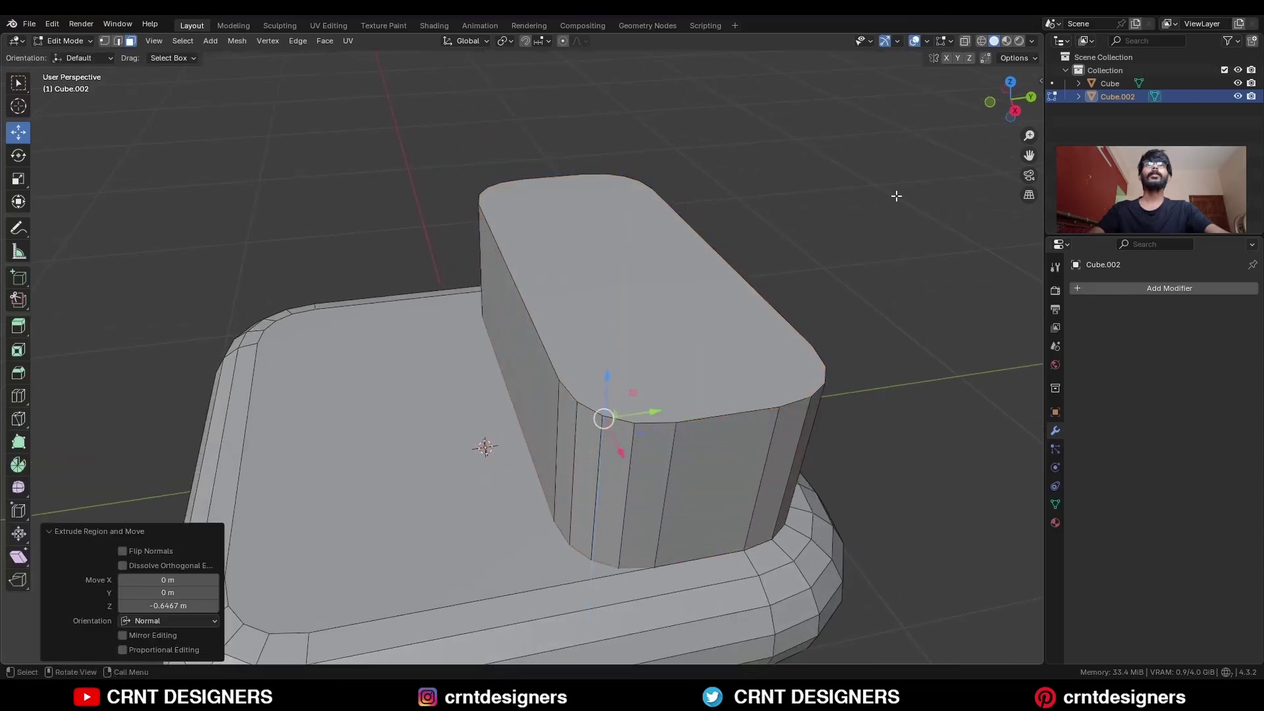
Step: Show the face orientation overlay and recalculate the extruded block's normals to the outside
{"action": "left_click", "coordinate": [927, 41]}
{"action": "left_click", "coordinate": [843, 292]}
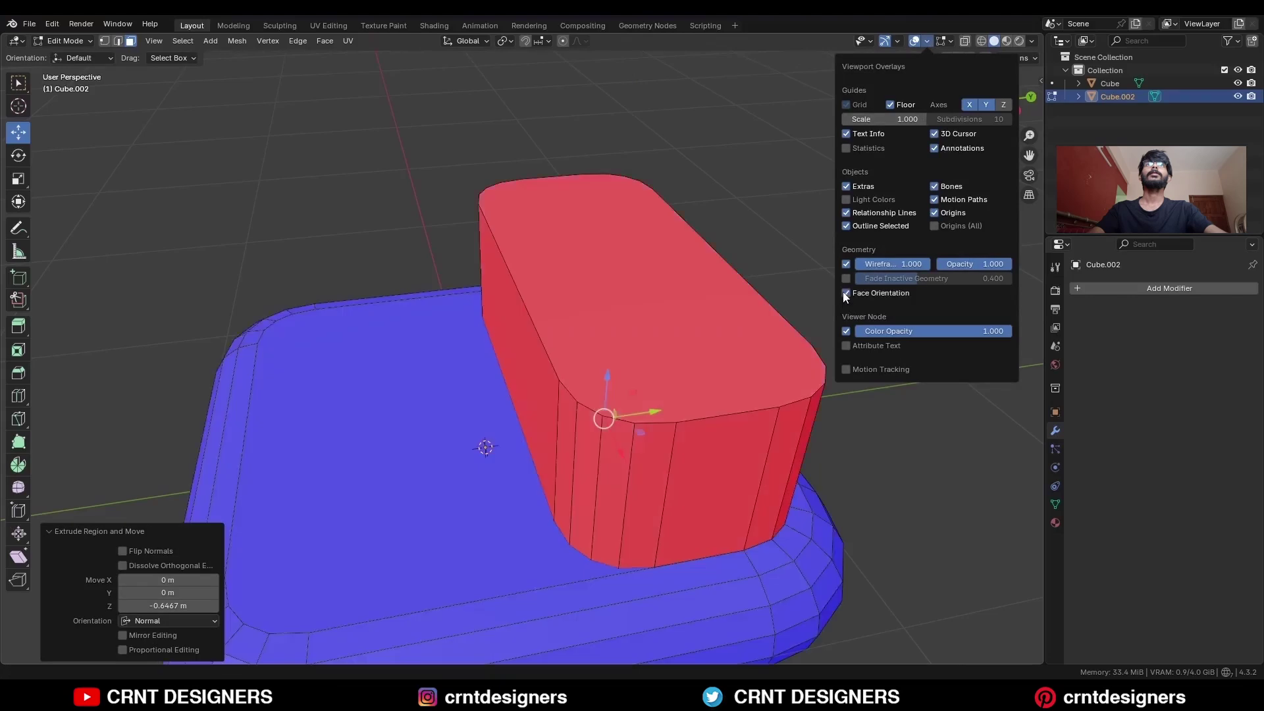
{"action": "key", "text": "a"}
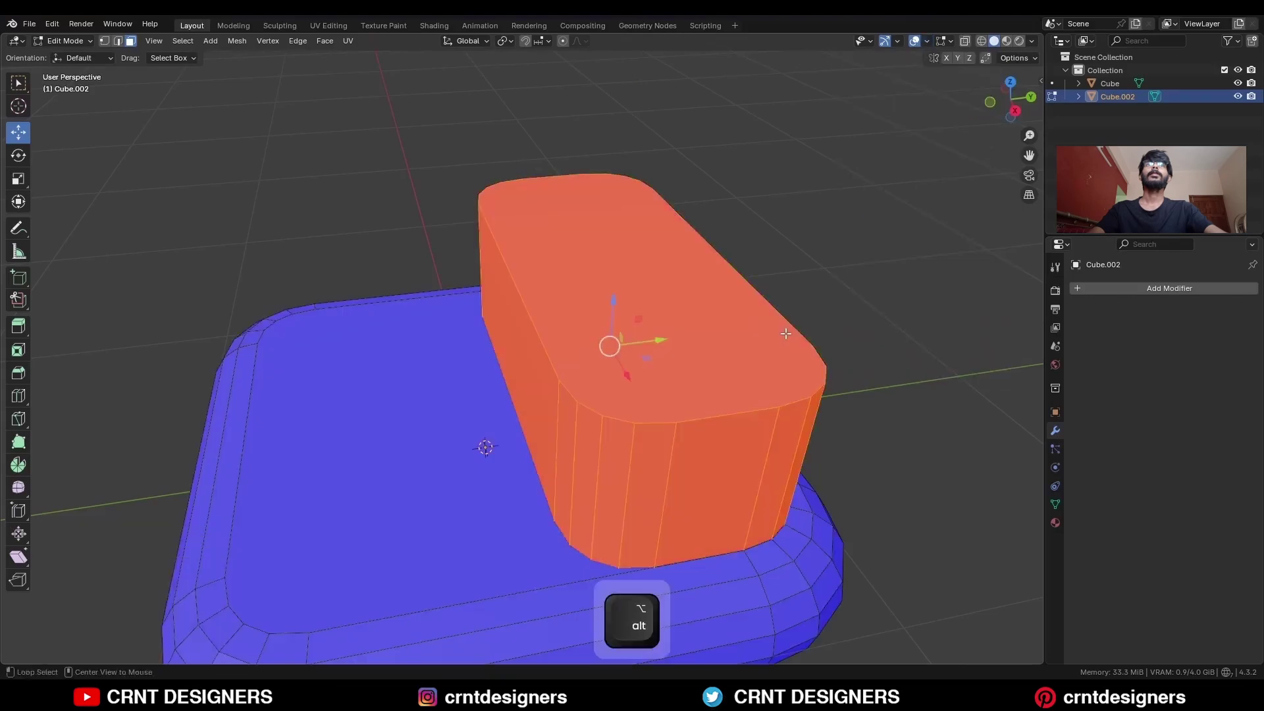
{"action": "key", "text": "alt+n"}
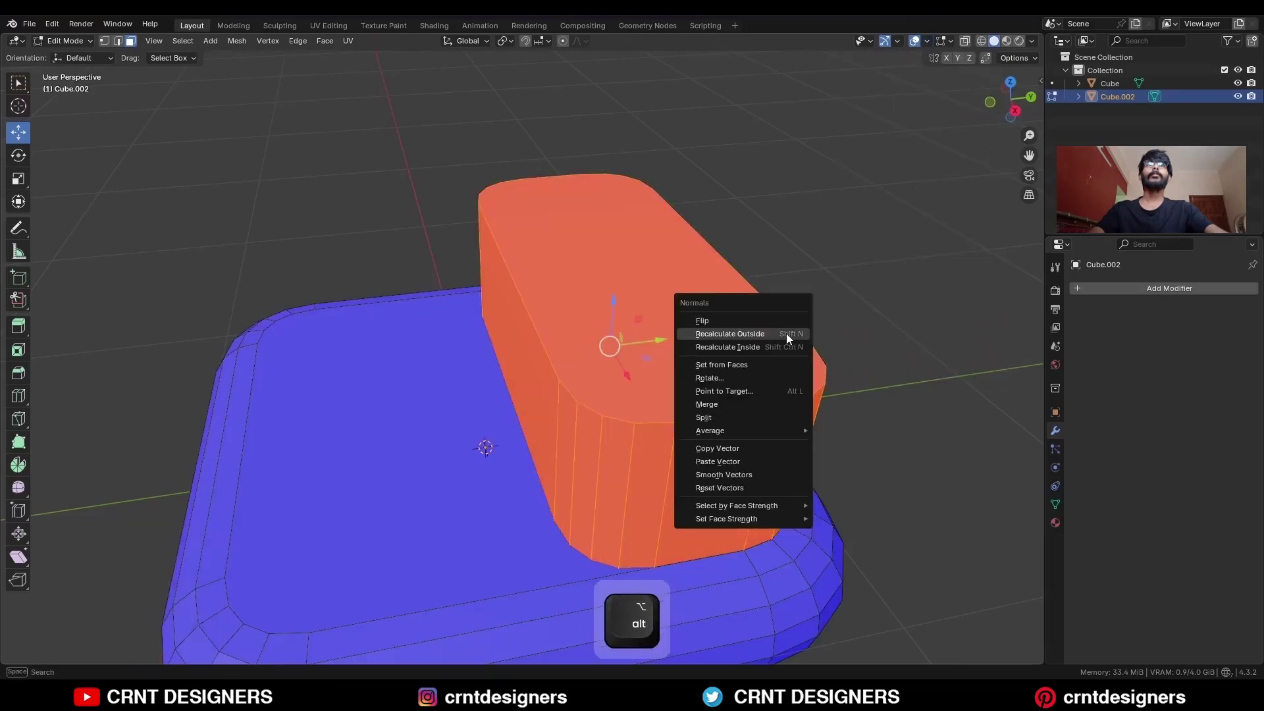
{"action": "left_click", "coordinate": [787, 333]}
{"action": "key", "text": "Tab"}
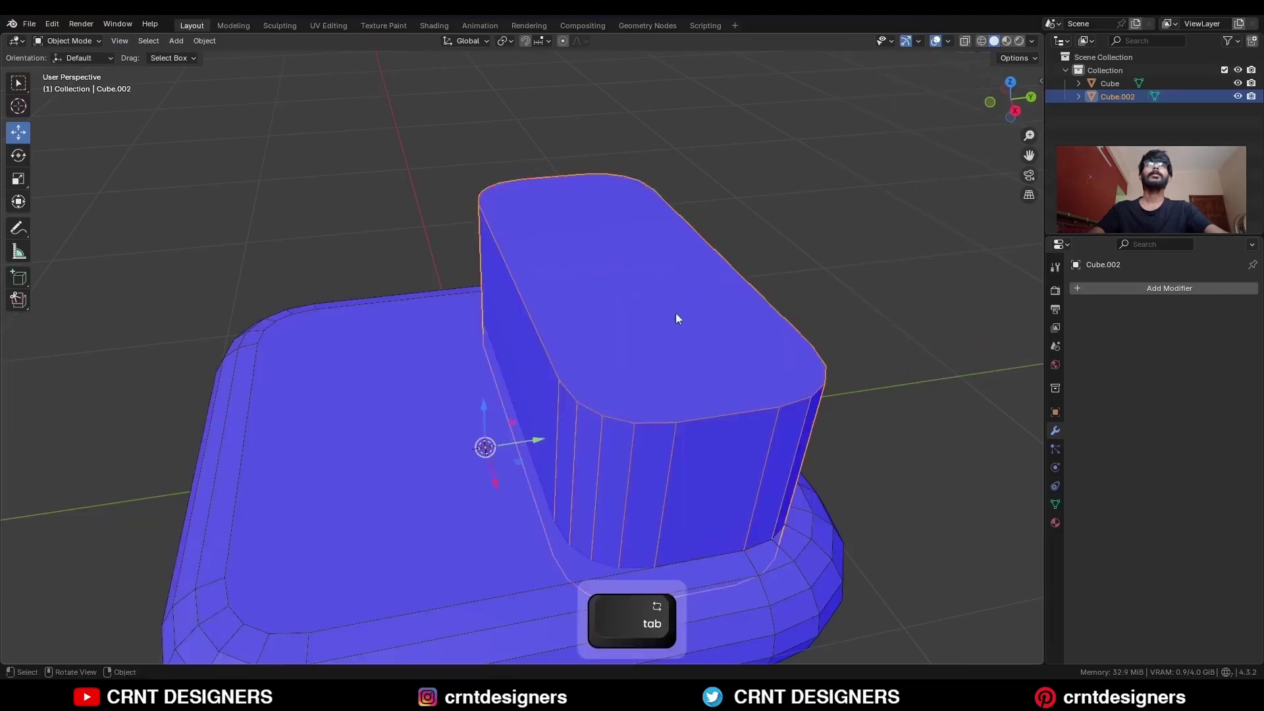
Step: Turn off the face orientation overlay
{"action": "left_click", "coordinate": [876, 354]}
{"action": "left_click", "coordinate": [948, 41]}
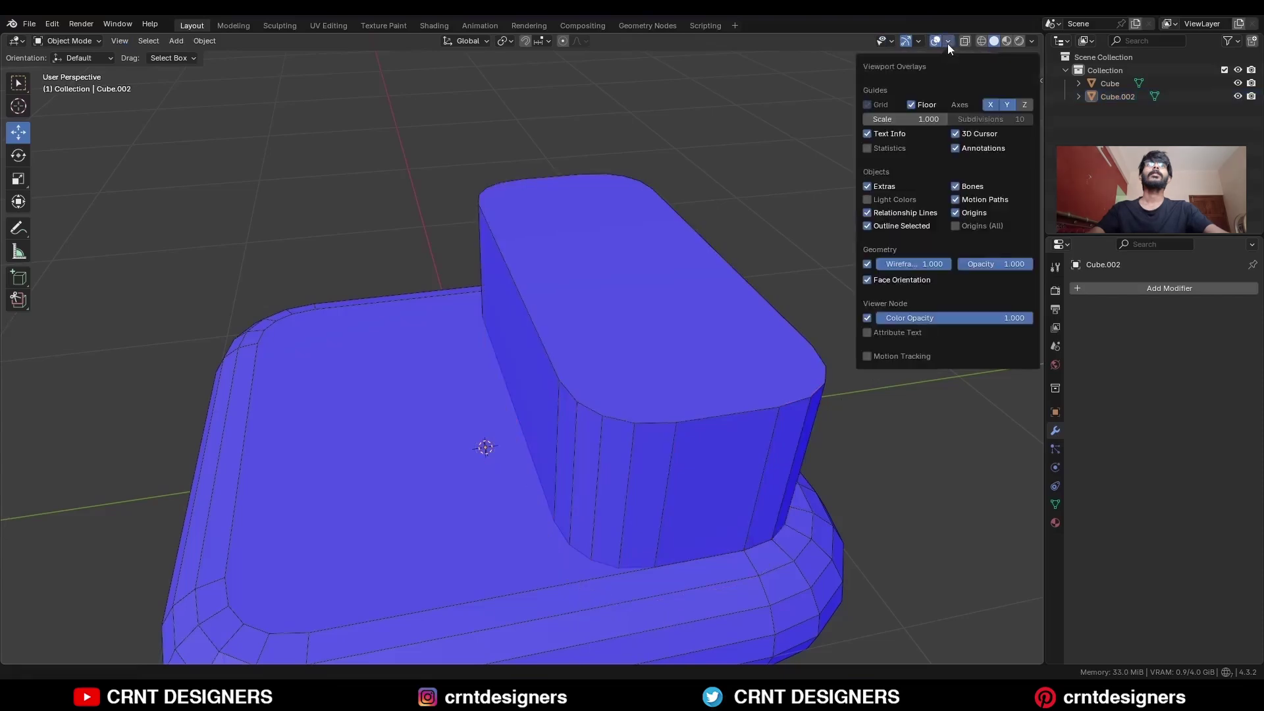
{"action": "left_click", "coordinate": [867, 280]}
Step: Apply a Boolean difference that uses the extruded block as the cutter on the base slab
{"action": "left_click", "coordinate": [717, 386]}
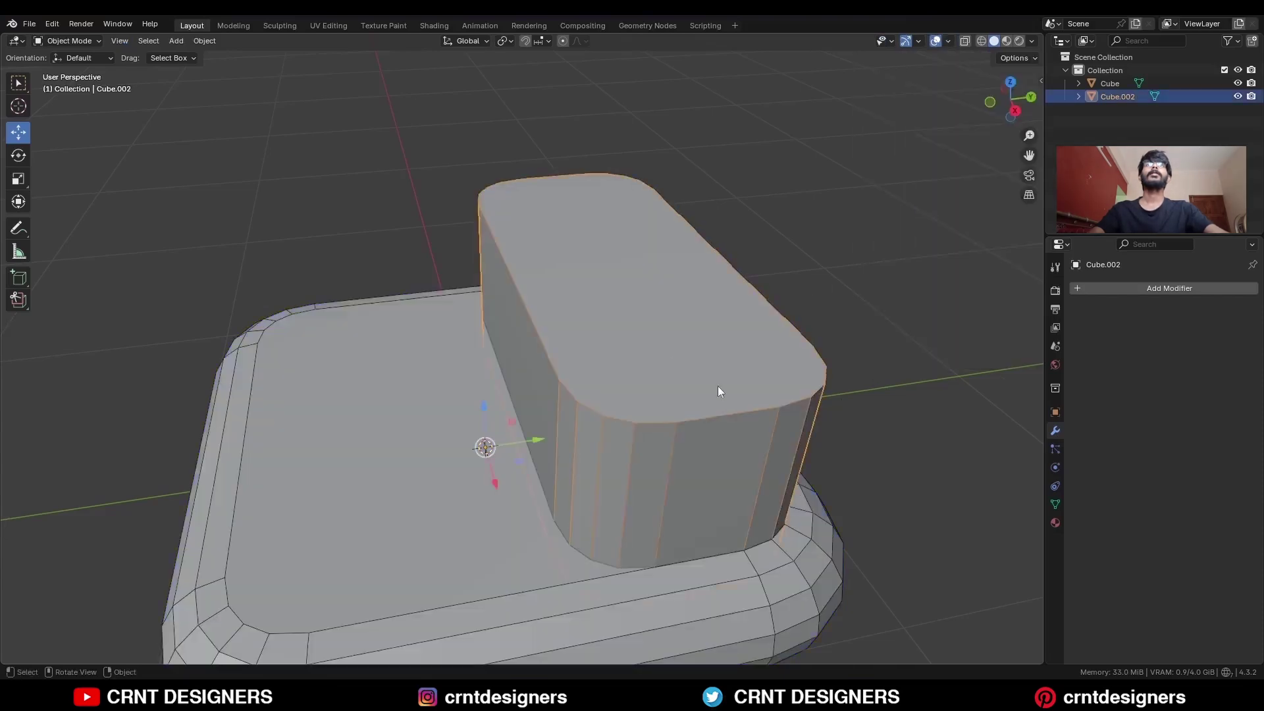
{"action": "left_click", "coordinate": [824, 515], "text": "shift"}
{"action": "middle_click_drag", "start_coordinate": [857, 448], "coordinate": [806, 377], "text": "shift"}
{"action": "key", "text": "shift+q"}
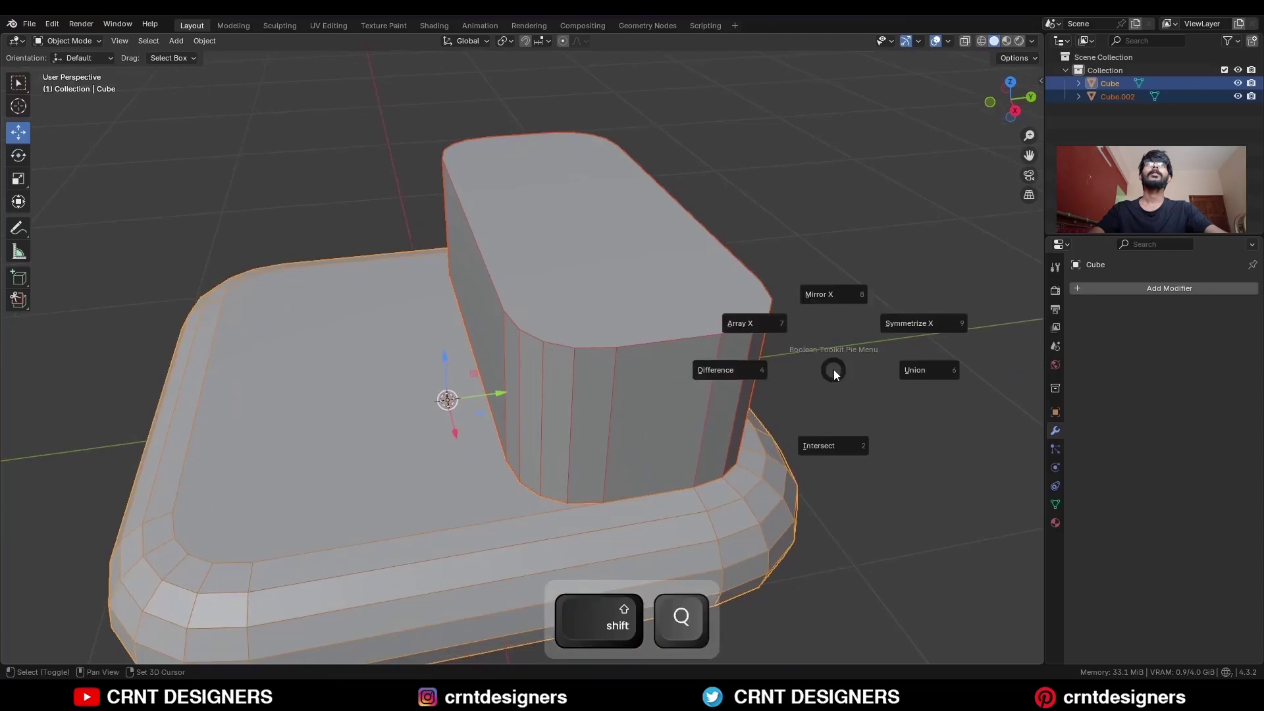
{"action": "left_click", "coordinate": [744, 375]}
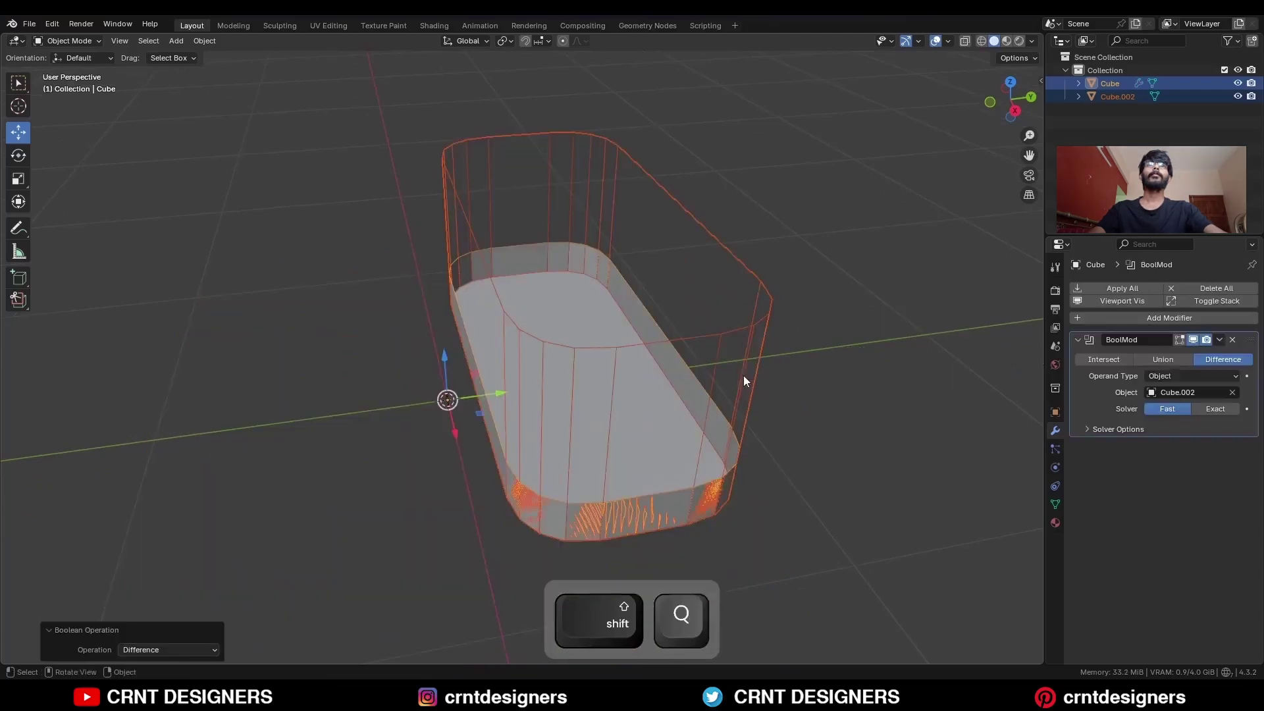
Step: Apply the Boolean modifier on the base slab and delete the extruded cutter block
{"action": "left_click", "coordinate": [728, 337]}
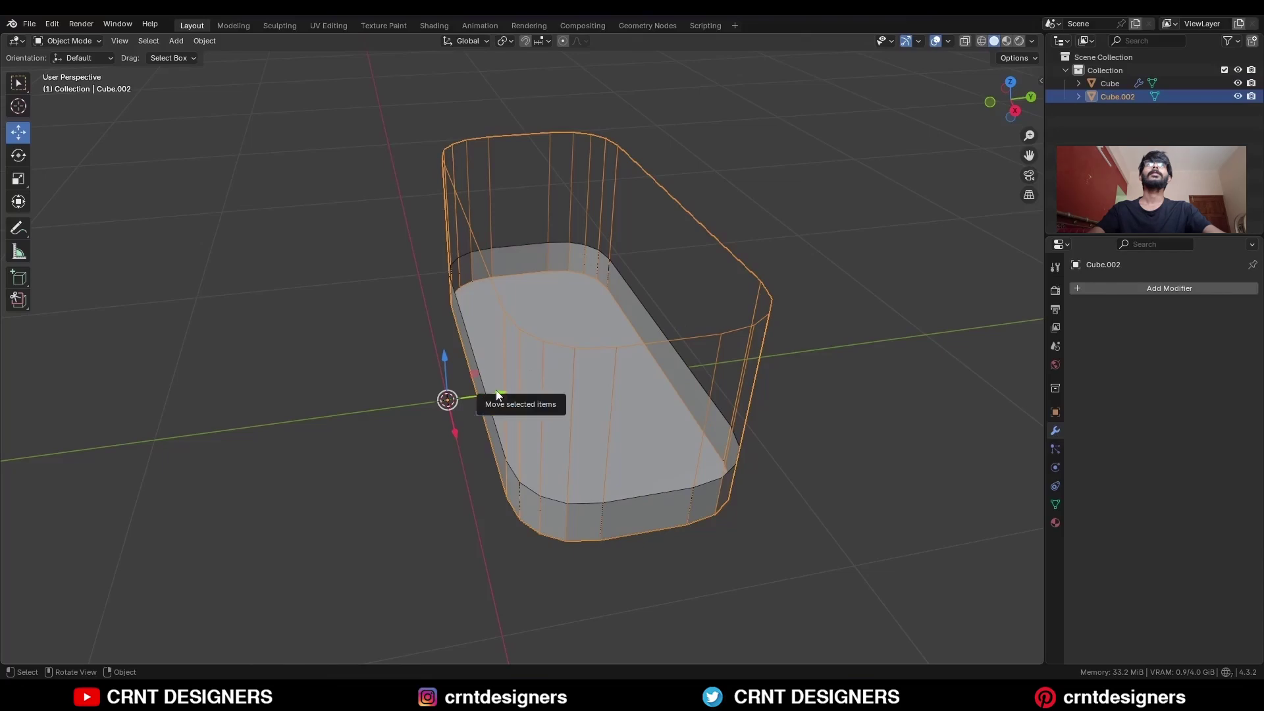
{"action": "left_click_drag", "start_coordinate": [497, 395], "coordinate": [502, 388], "text": "shift"}
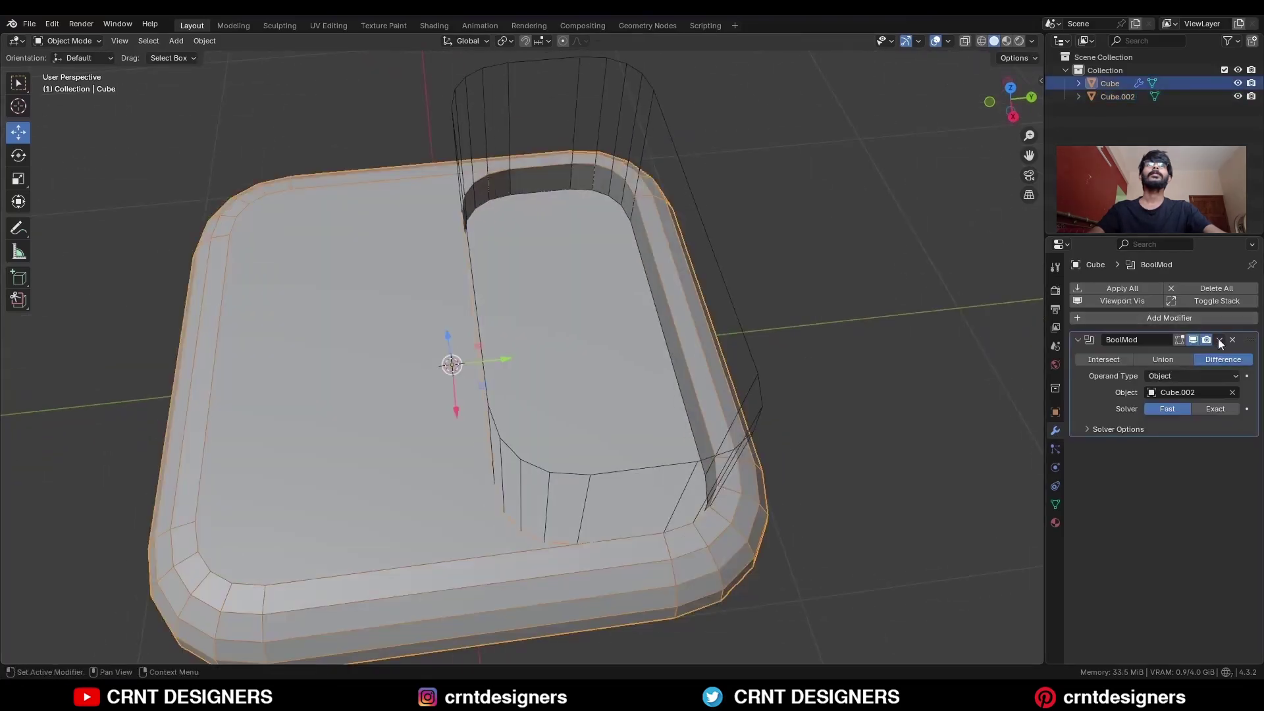
{"action": "left_click", "coordinate": [1219, 341]}
{"action": "left_click", "coordinate": [1208, 349]}
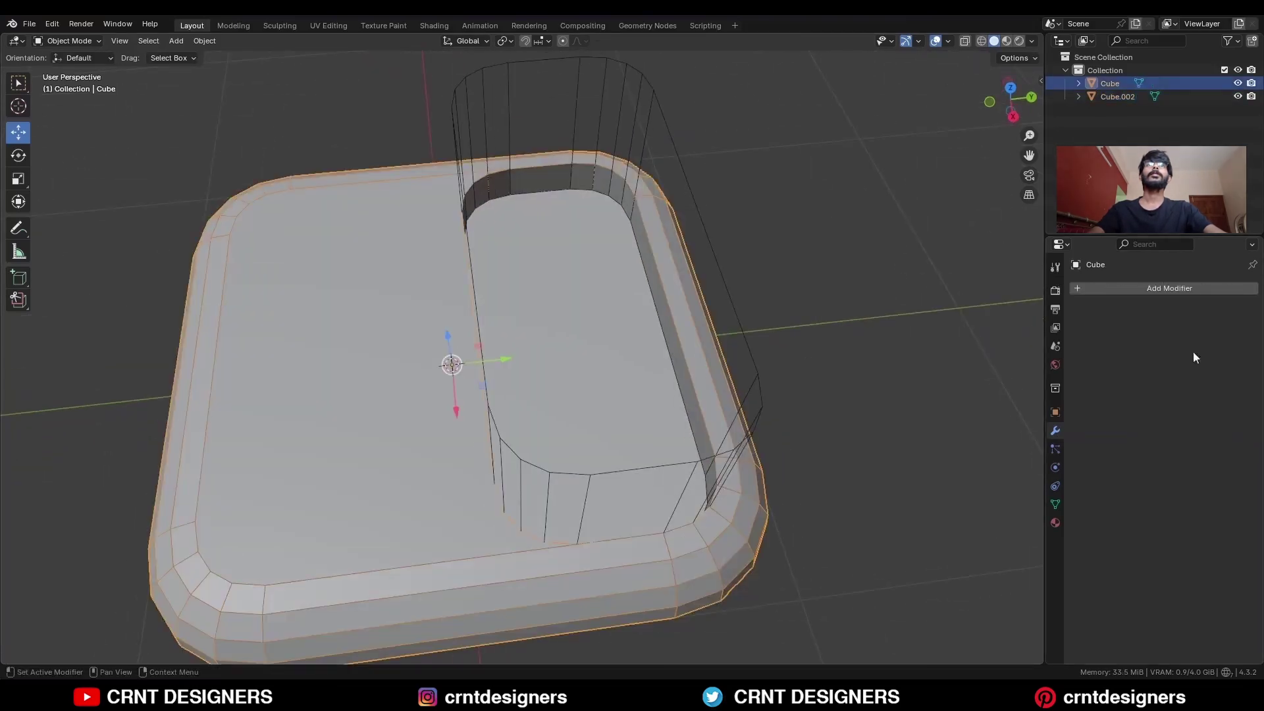
{"action": "left_click", "coordinate": [666, 140]}
{"action": "key", "text": "x"}
{"action": "left_click", "coordinate": [665, 138]}
Step: Dissolve the recess faces into one flat face and merge all the slab's vertices by distance at 0.0101 m
{"action": "key", "text": "Tab"}
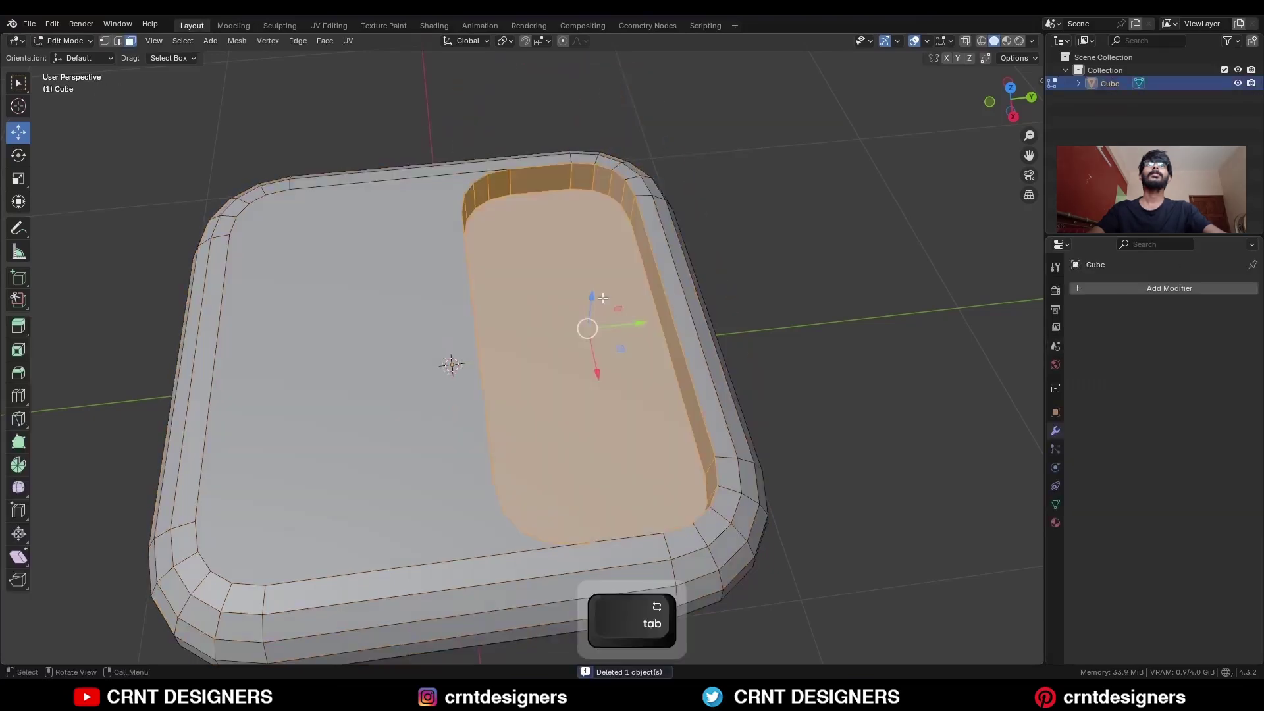
{"action": "key", "text": "ctrl+x"}
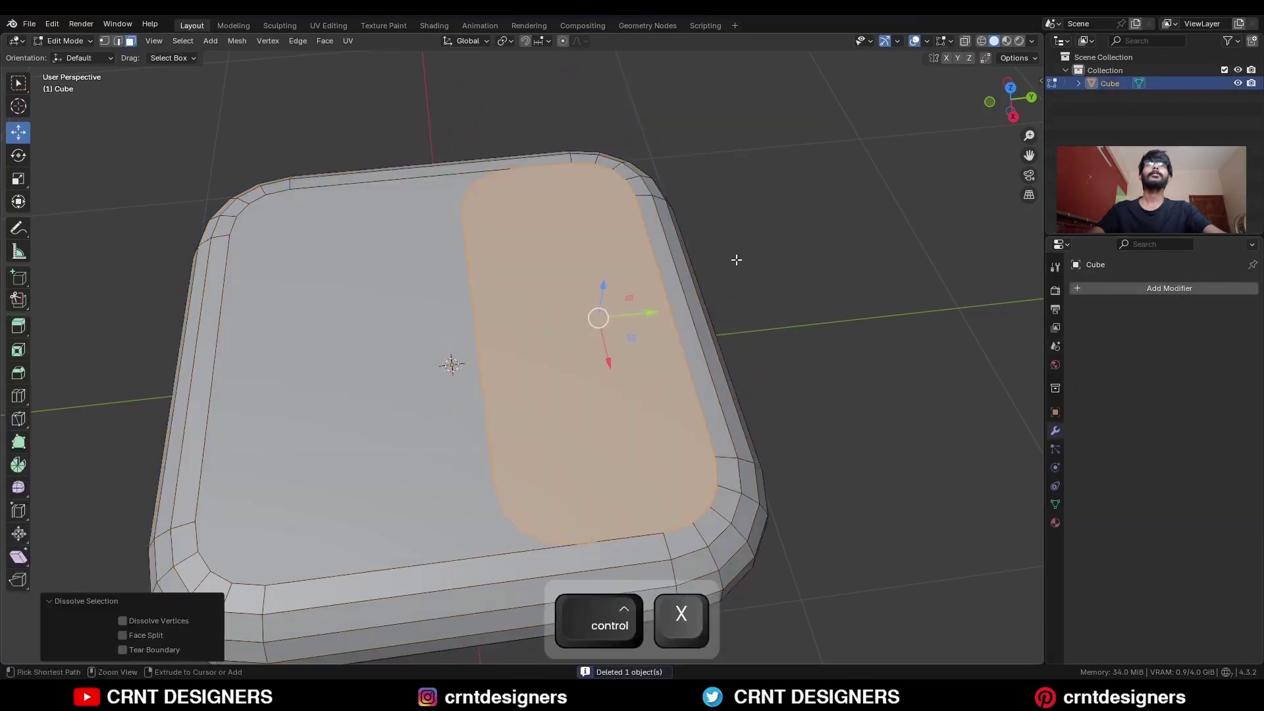
{"action": "key", "text": "a"}
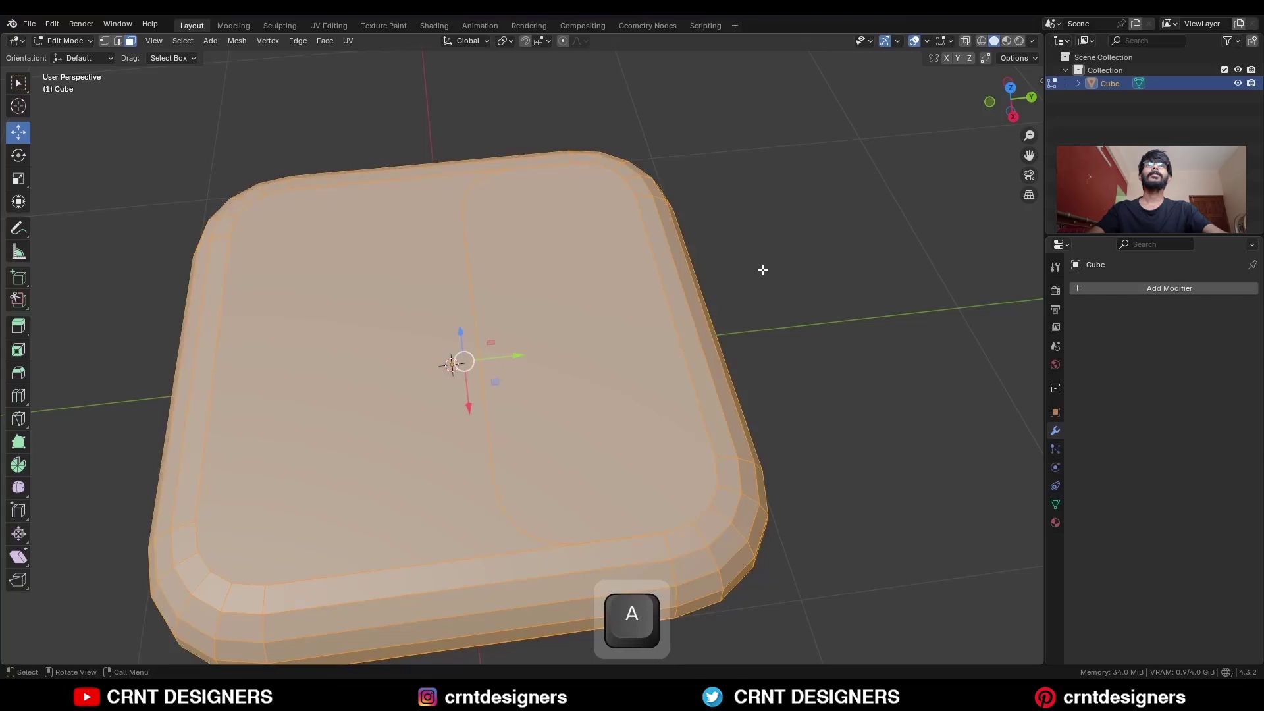
{"action": "key", "text": "m"}
{"action": "left_click", "coordinate": [762, 268]}
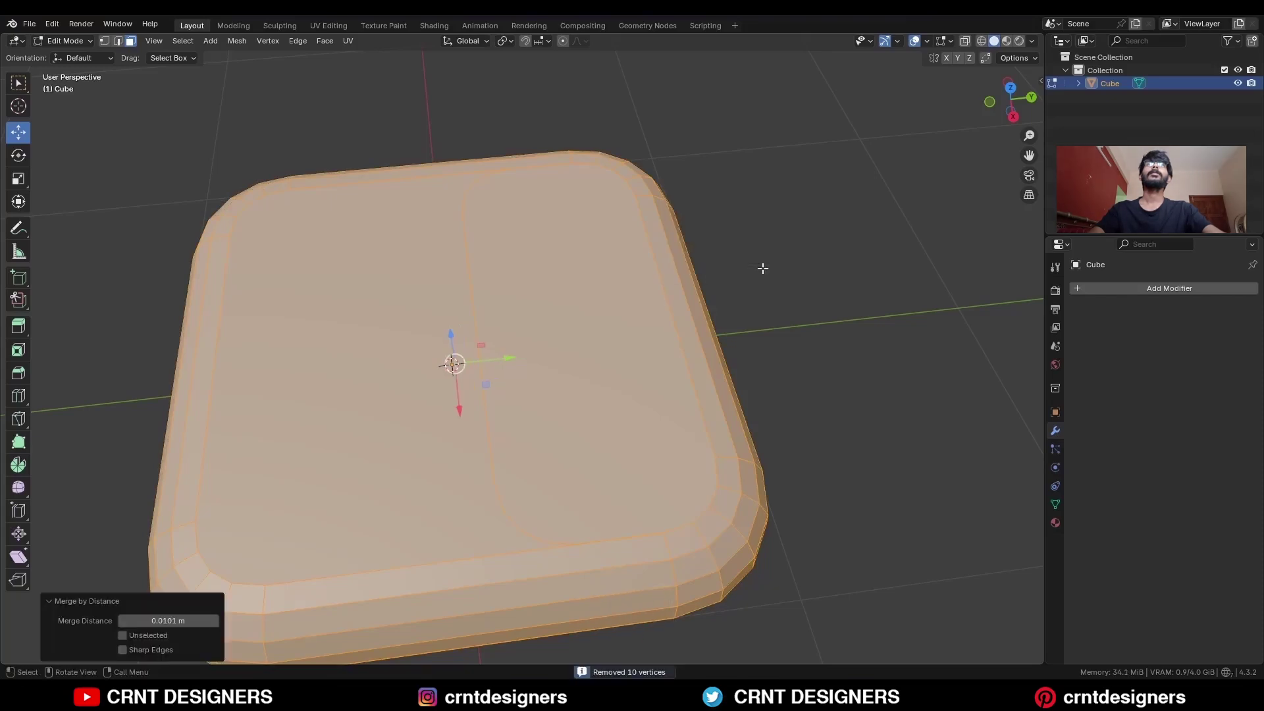
{"action": "key", "text": "alt+a"}
Step: Symmetrize the entire slab mesh across the X axis
{"action": "middle_click_drag", "start_coordinate": [725, 294], "coordinate": [849, 336]}
{"action": "key", "text": "a"}
{"action": "left_click", "coordinate": [237, 40]}
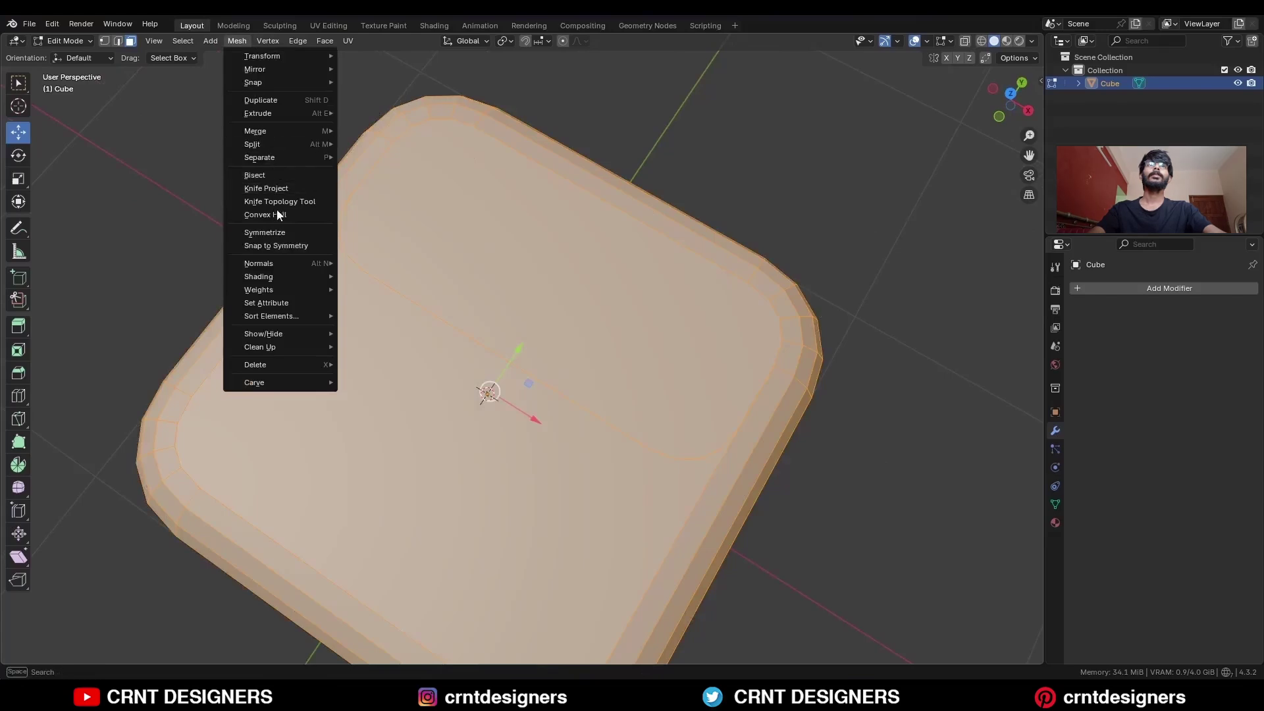
{"action": "left_click", "coordinate": [287, 229]}
{"action": "key", "text": "Tab"}
Step: Add a 24-vertex cylinder at the slab's centre and scale it down well inside the slab's outline
{"action": "key", "text": "KP_7"}
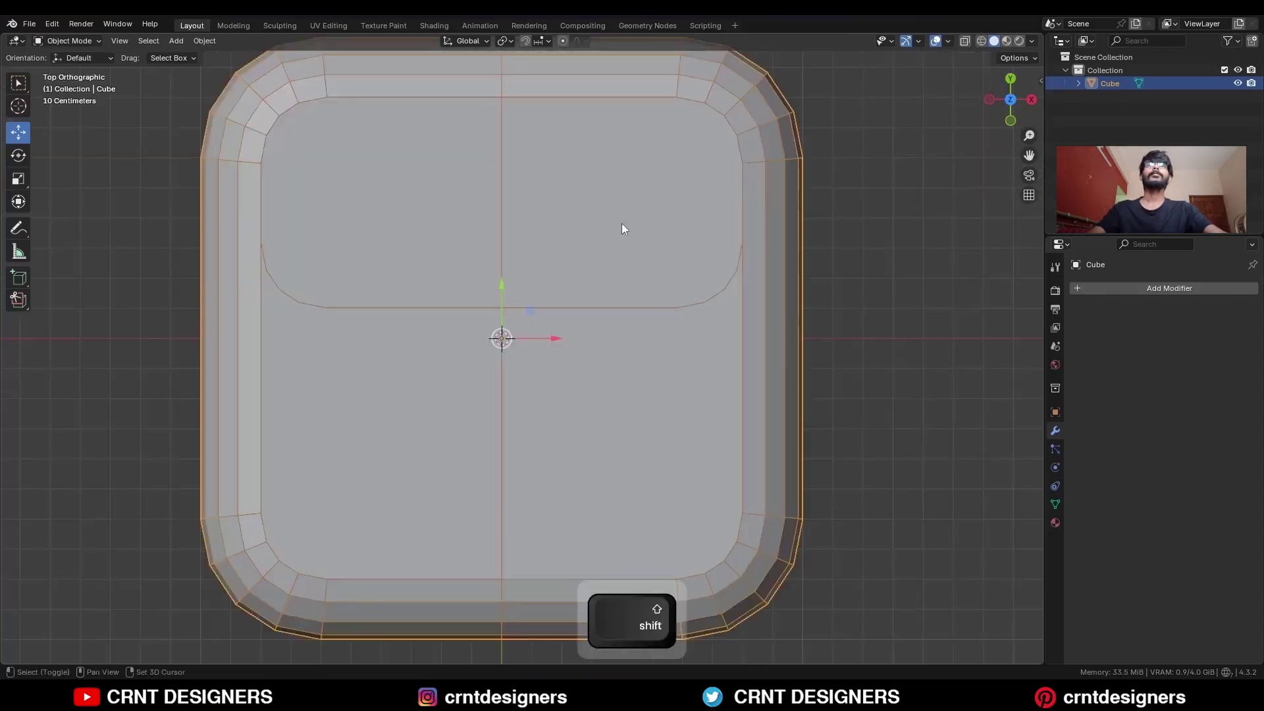
{"action": "key", "text": "shift+a"}
{"action": "mouse_move", "coordinate": [616, 223]}
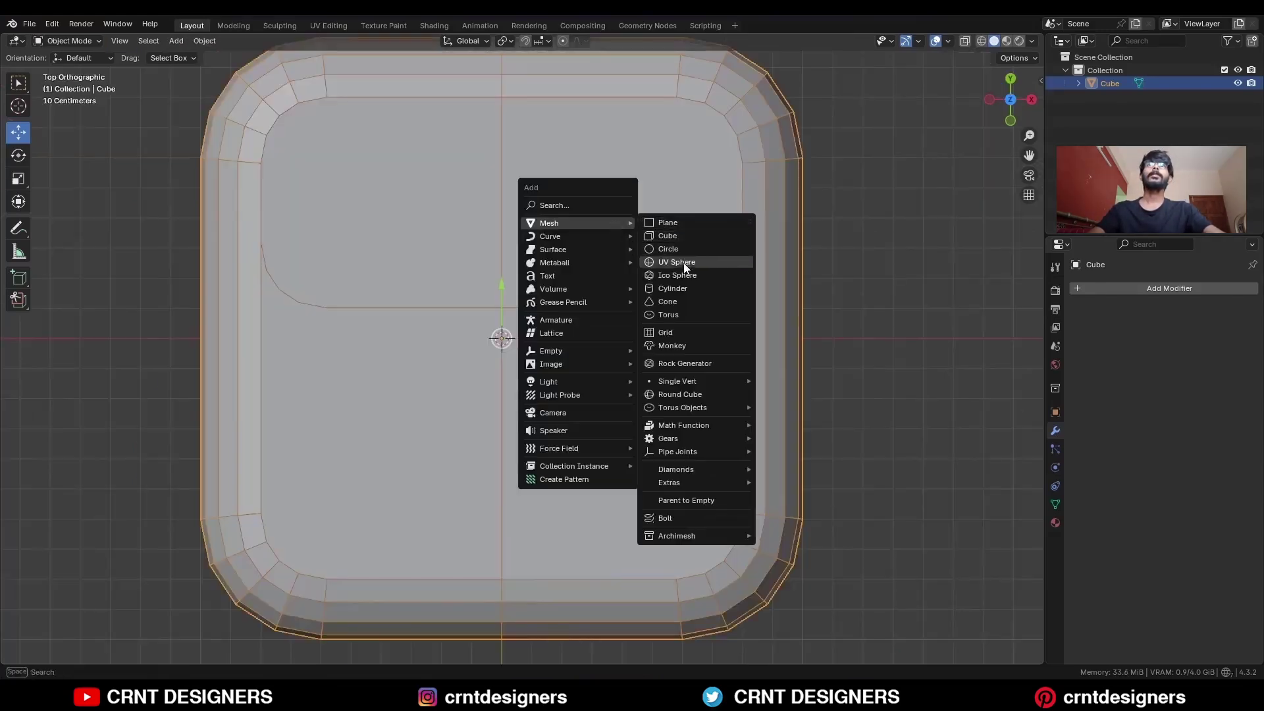
{"action": "left_click", "coordinate": [682, 289]}
{"action": "key", "text": "s"}
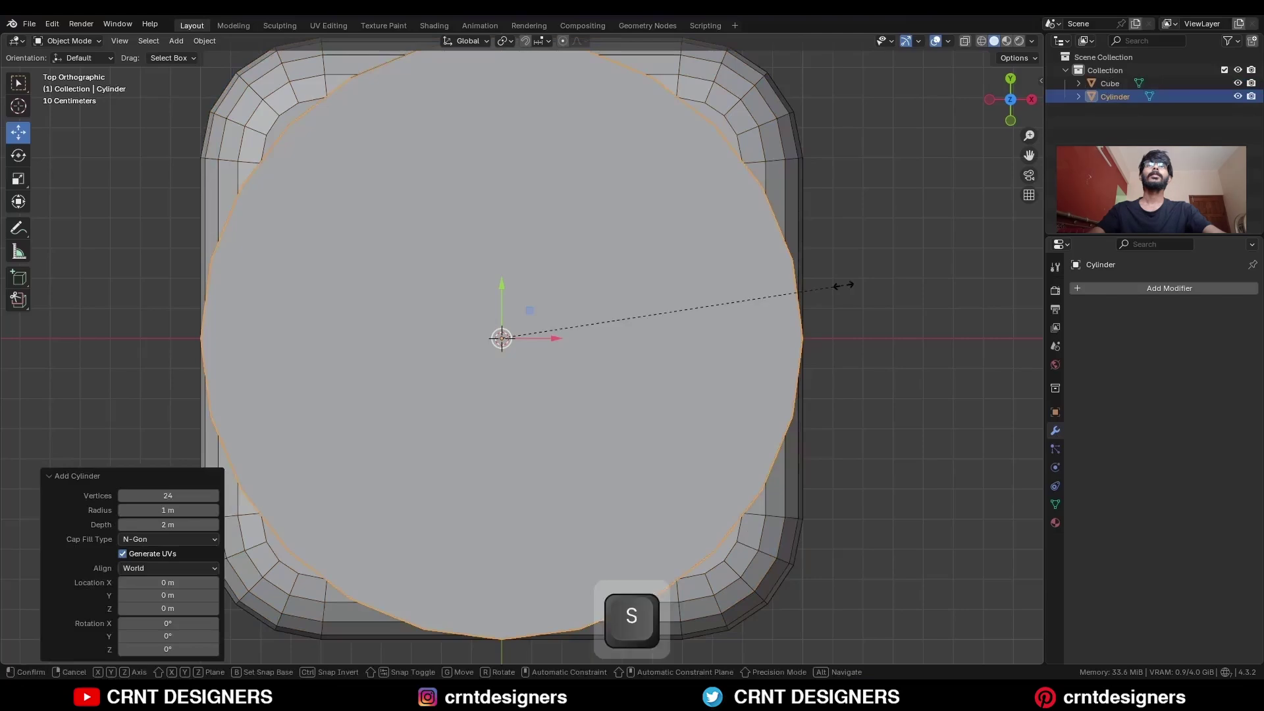
{"action": "left_click", "coordinate": [615, 294]}
Step: Resize the cylinder to fit the +X, -Y quarter of the slab and raise it to sink only partly into the top
{"action": "left_click_drag", "start_coordinate": [501, 338], "coordinate": [649, 423]}
{"action": "key", "text": "s"}
{"action": "left_click", "coordinate": [665, 420]}
{"action": "scroll", "coordinate": [757, 388], "scroll_direction": "down", "scroll_amount": 3}
{"action": "middle_click_drag", "start_coordinate": [777, 387], "coordinate": [679, 290]}
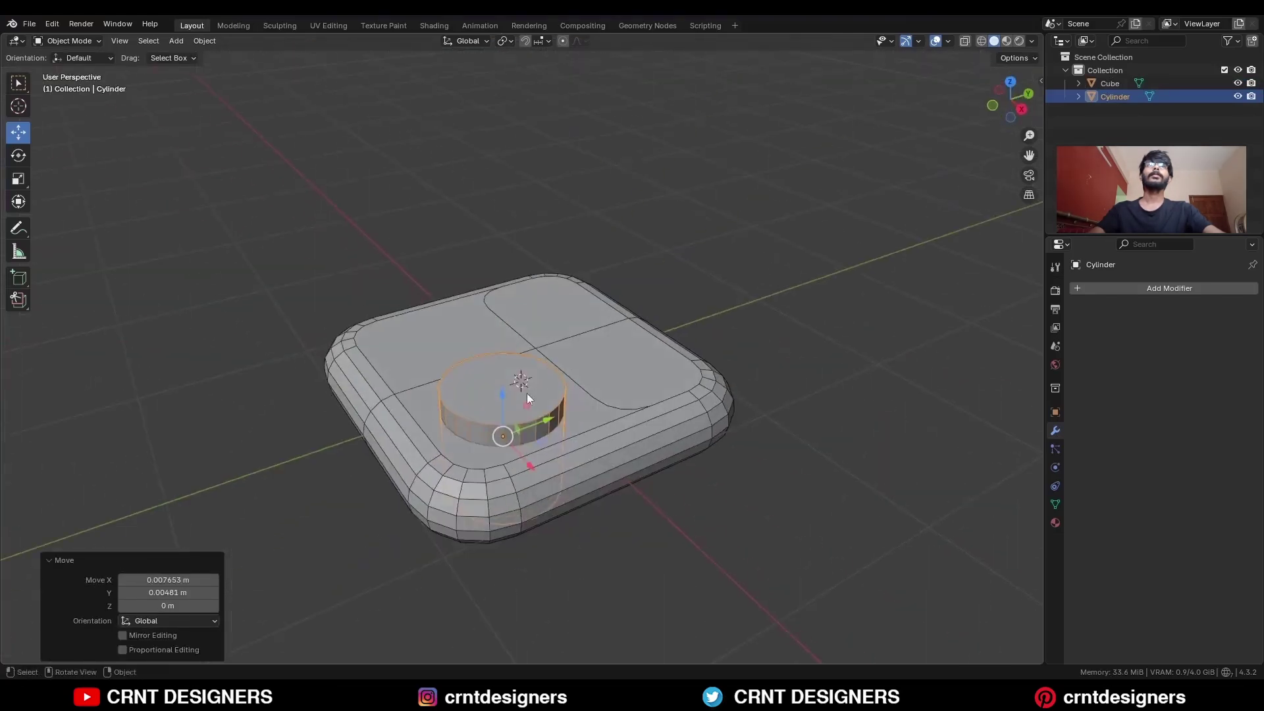
{"action": "left_click_drag", "start_coordinate": [502, 390], "coordinate": [503, 322]}
Step: Cut the cylinder out of the slab with a Boolean difference and apply the modifier
{"action": "left_click", "coordinate": [634, 457], "text": "shift"}
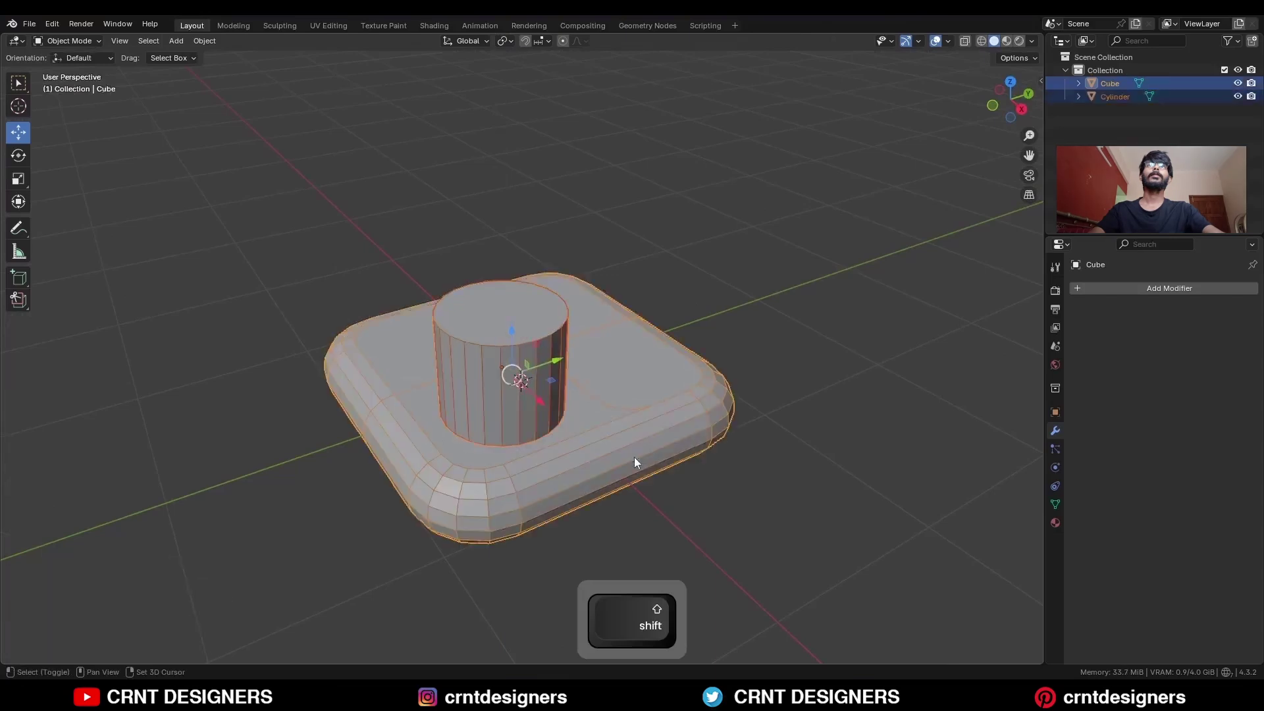
{"action": "key", "text": "shift+q"}
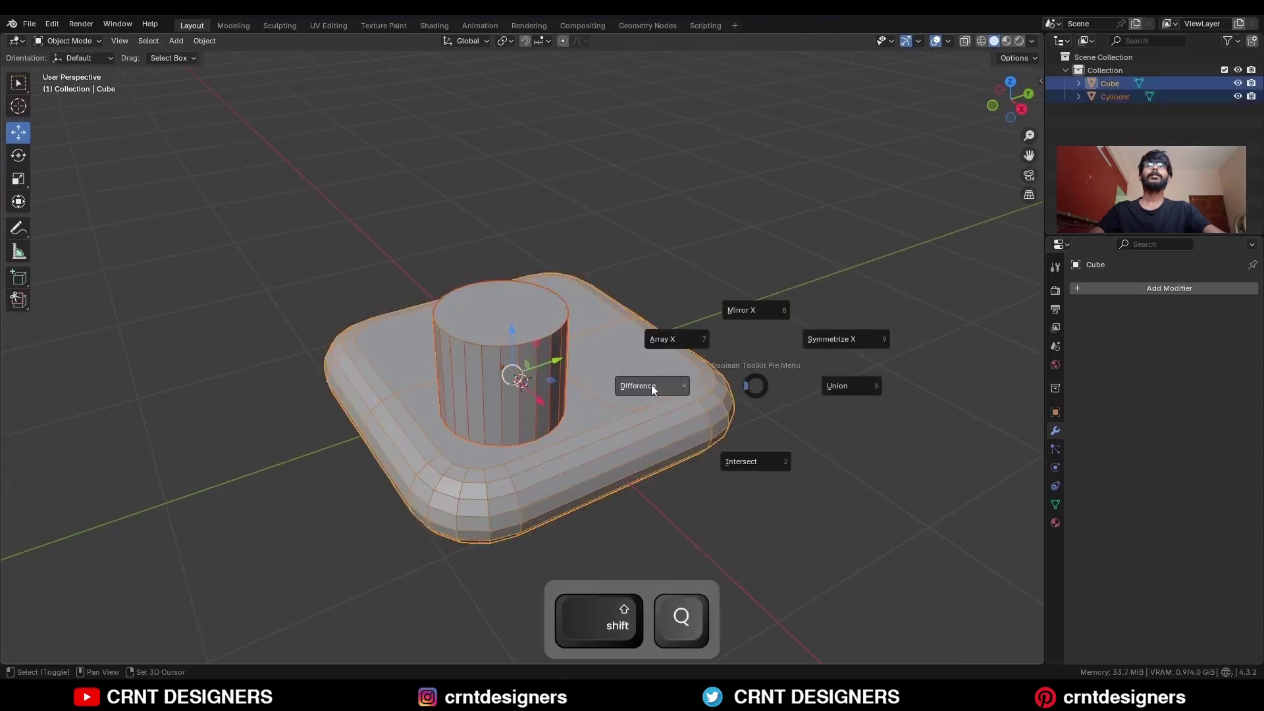
{"action": "left_click", "coordinate": [650, 390]}
{"action": "left_click", "coordinate": [647, 403]}
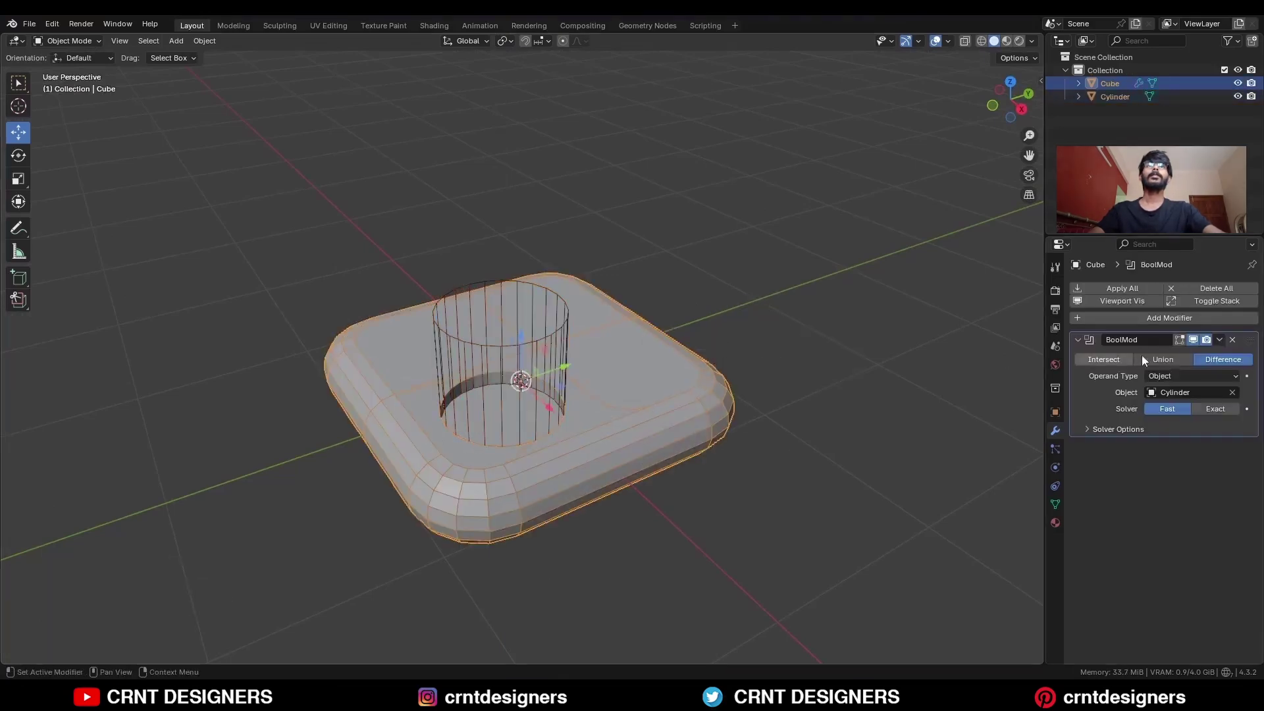
{"action": "left_click", "coordinate": [1220, 339]}
{"action": "left_click", "coordinate": [1203, 356]}
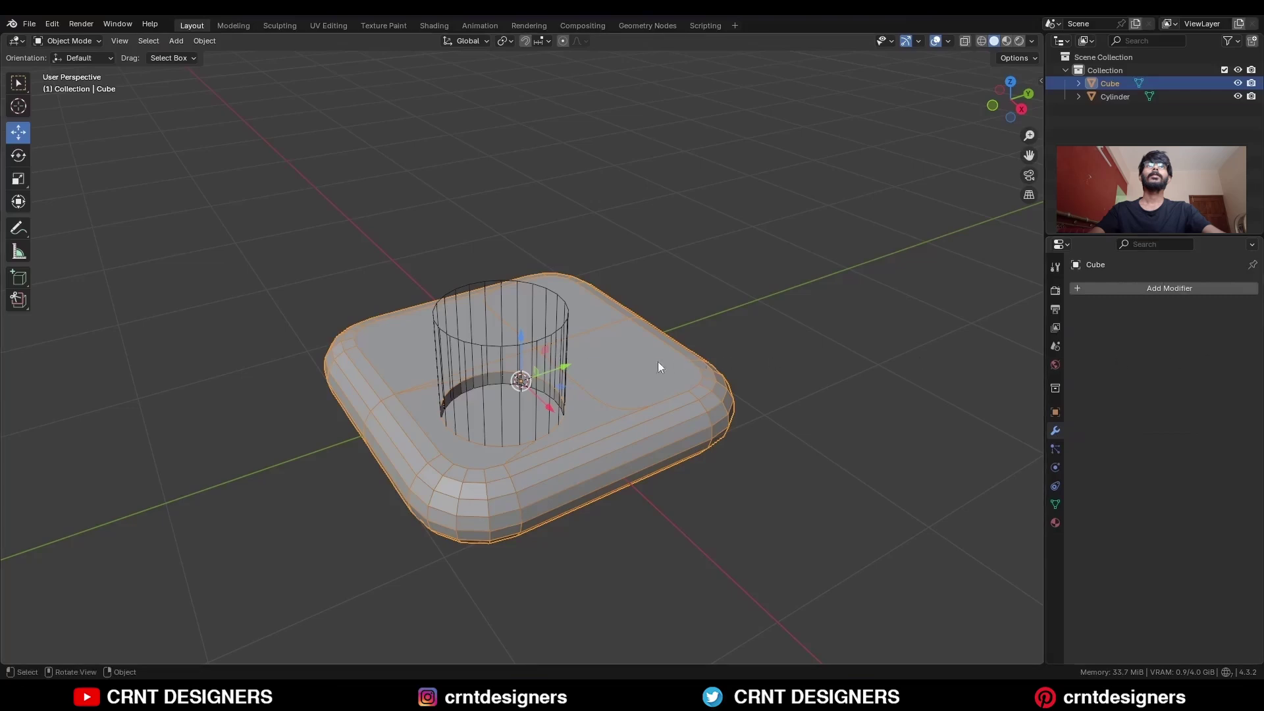
Step: Delete the cylinder and dissolve the circular recess faces into one flat circular face on the slab
{"action": "left_click", "coordinate": [562, 330]}
{"action": "key", "text": "x"}
{"action": "left_click", "coordinate": [563, 330]}
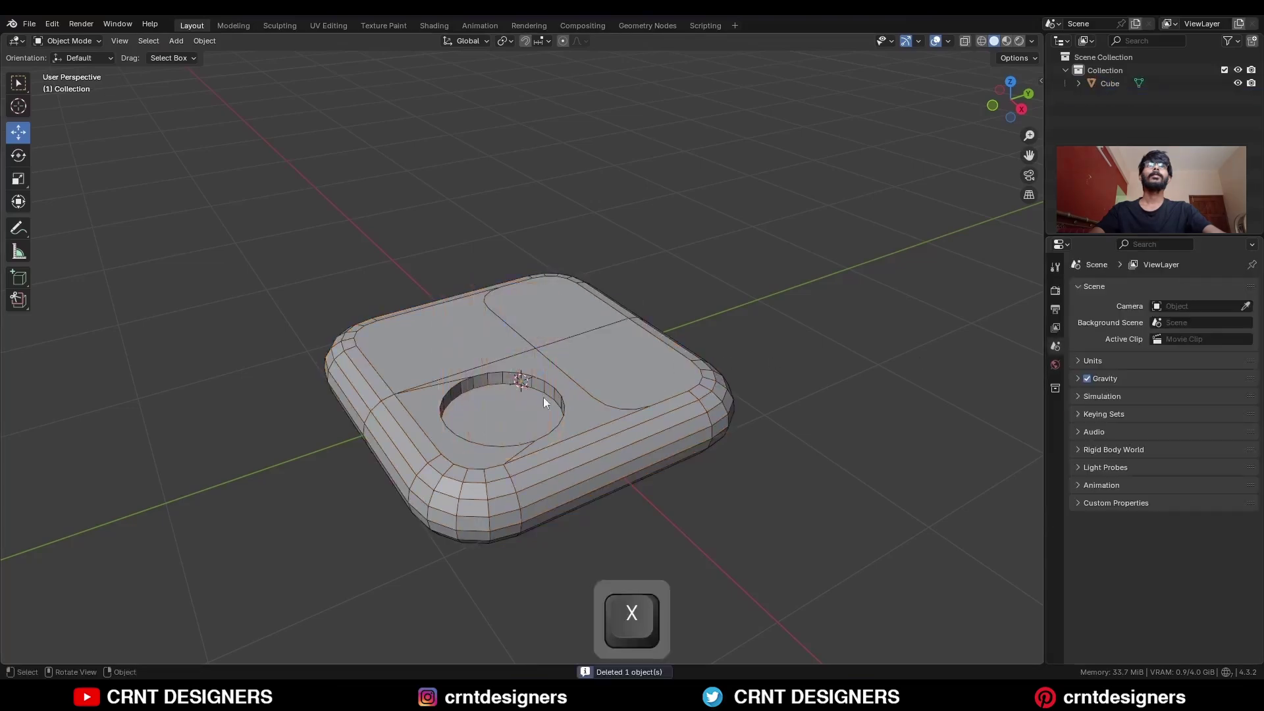
{"action": "left_click", "coordinate": [534, 421]}
{"action": "key", "text": "Tab"}
{"action": "key", "text": "3"}
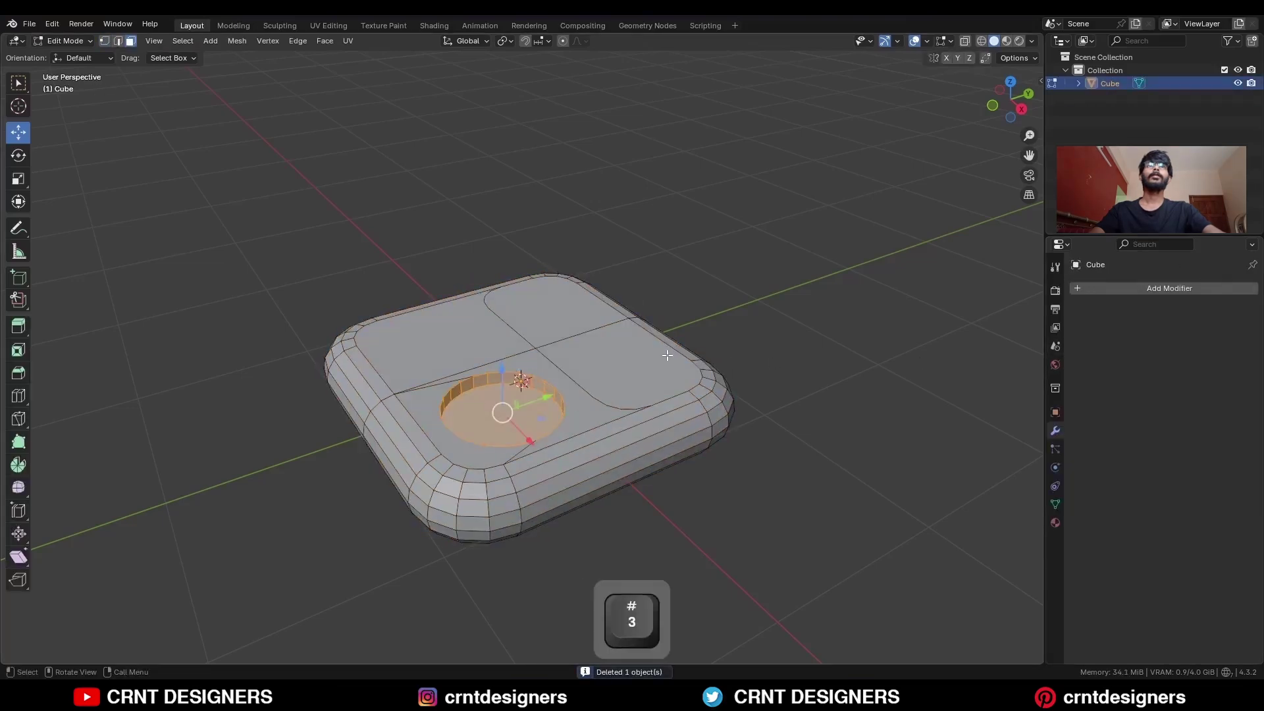
{"action": "key", "text": "ctrl+x"}
Step: Inset the rounded rectangular face and the circular face together by 0.08 m
{"action": "scroll", "coordinate": [678, 372], "scroll_direction": "up", "scroll_amount": 2}
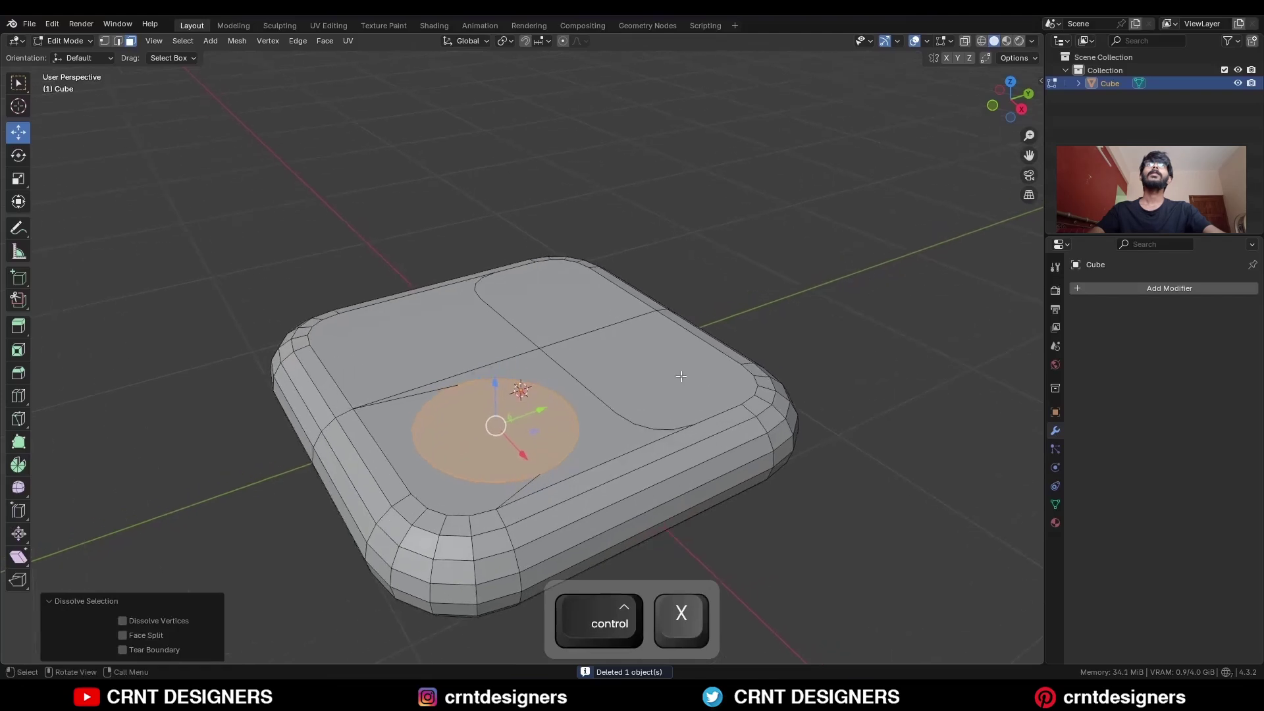
{"action": "middle_click_drag", "start_coordinate": [682, 377], "coordinate": [816, 401]}
{"action": "left_click", "coordinate": [819, 397]}
{"action": "left_click", "coordinate": [1011, 90]}
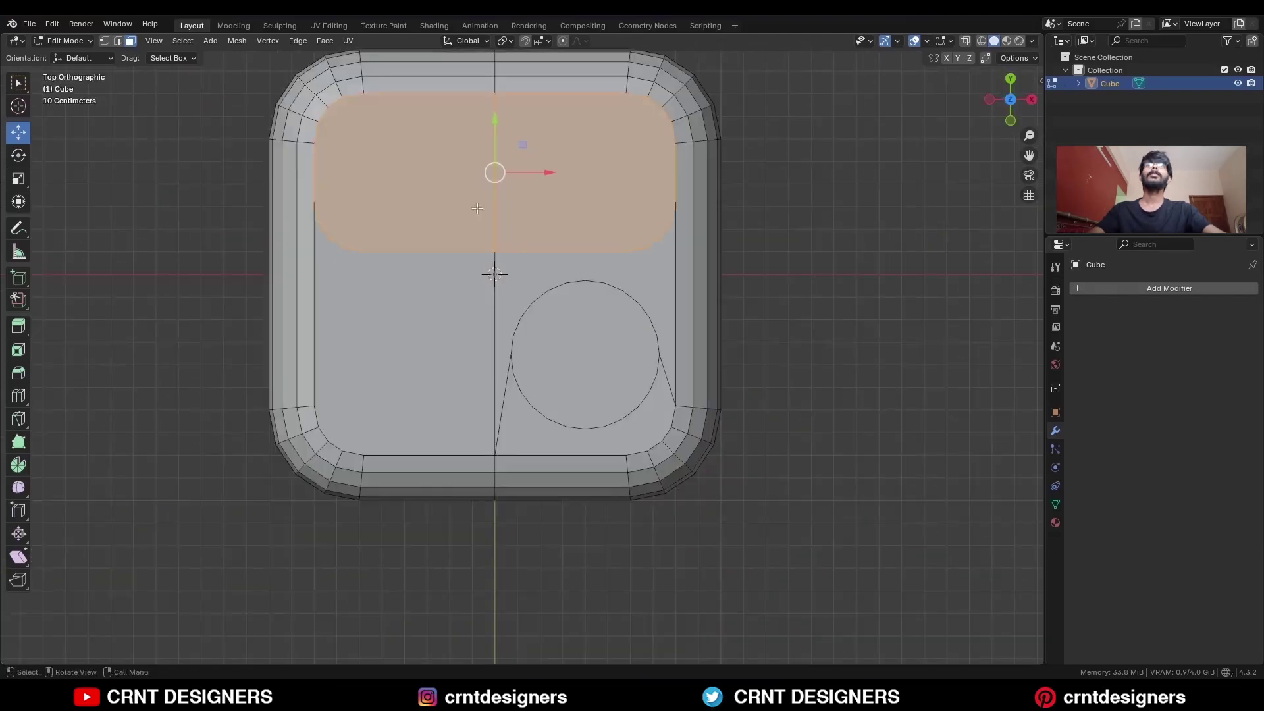
{"action": "left_click", "coordinate": [633, 364], "text": "shift"}
{"action": "key", "text": "i"}
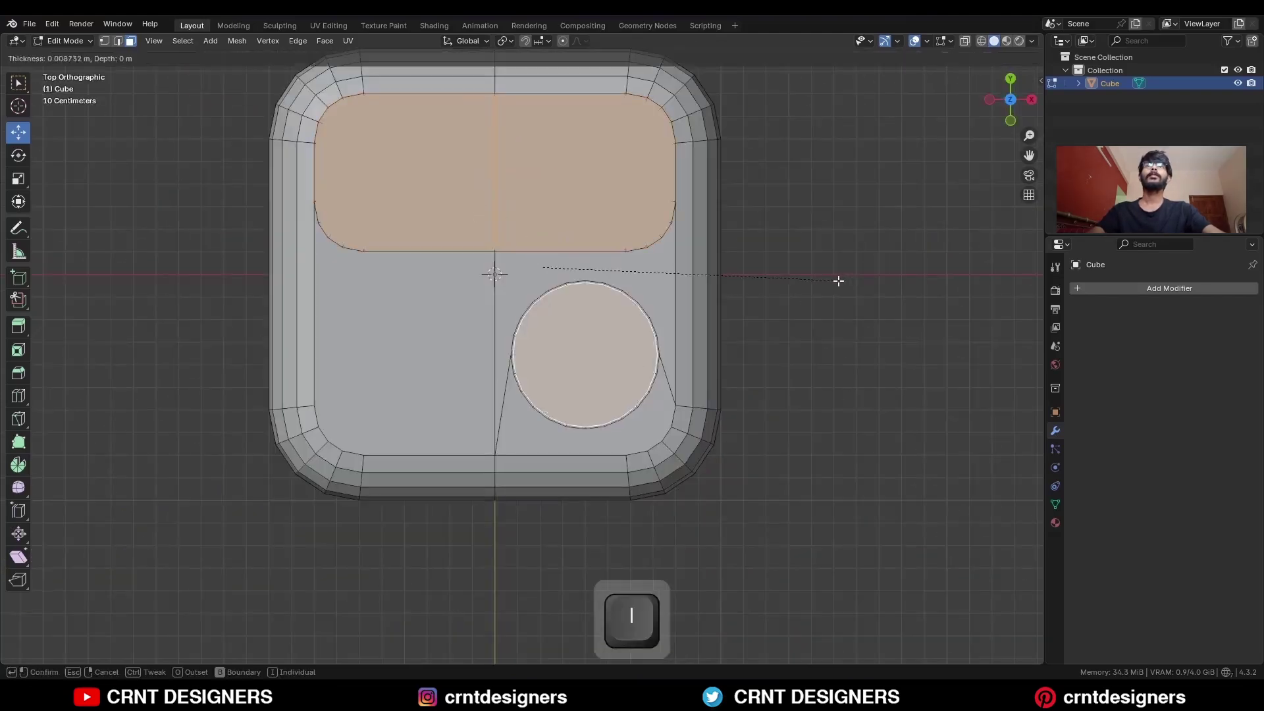
{"action": "left_click", "coordinate": [827, 279]}
Step: Extrude both inset faces 0.1 m upward from the slab
{"action": "key", "text": "KP_3"}
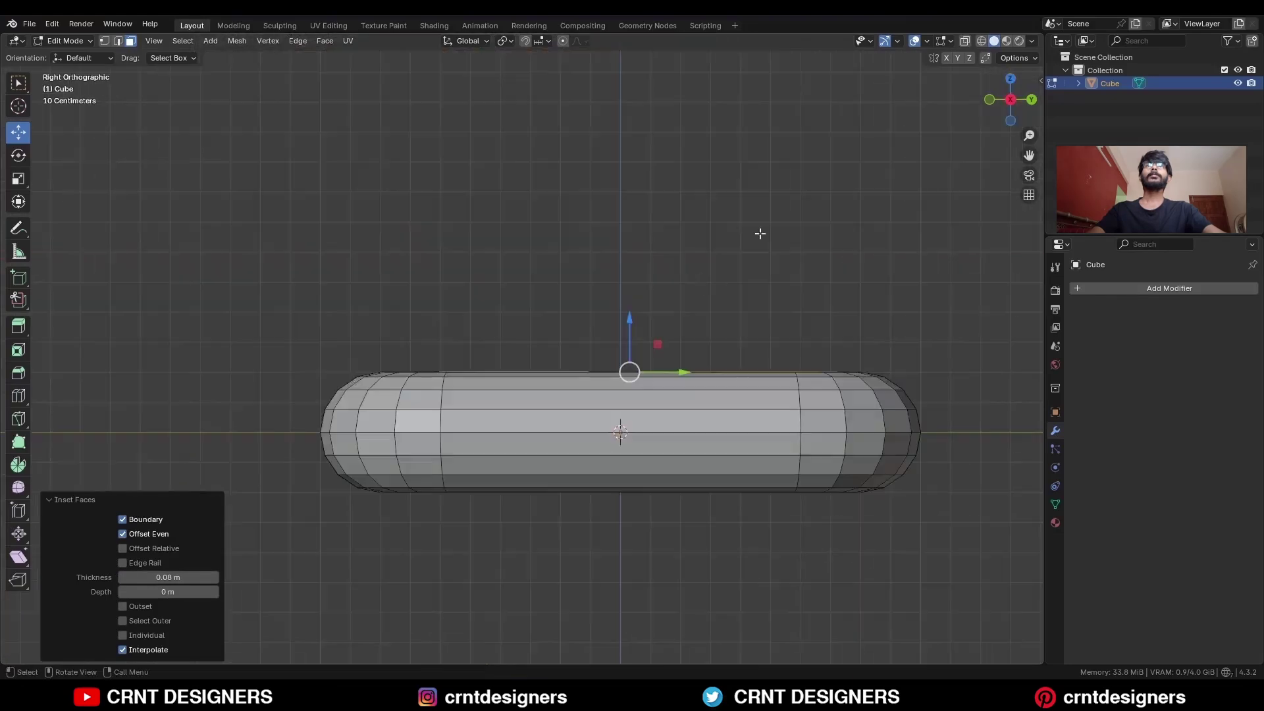
{"action": "key", "text": "e"}
{"action": "left_click", "coordinate": [652, 315]}
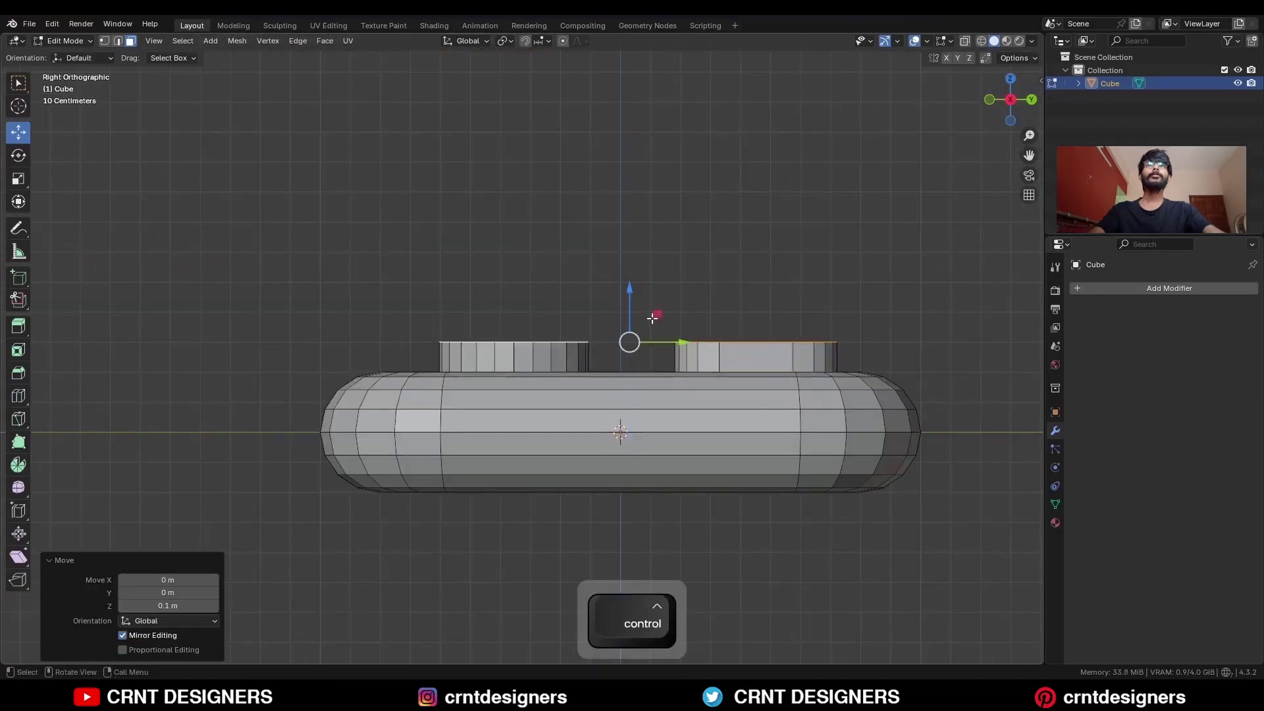
Step: Bevel the base edge loops of both raised shapes with a width of 0.06 m and 4 segments
{"action": "middle_click_drag", "start_coordinate": [652, 315], "coordinate": [702, 356]}
{"action": "key", "text": "2"}
{"action": "left_click", "coordinate": [544, 430], "text": "alt"}
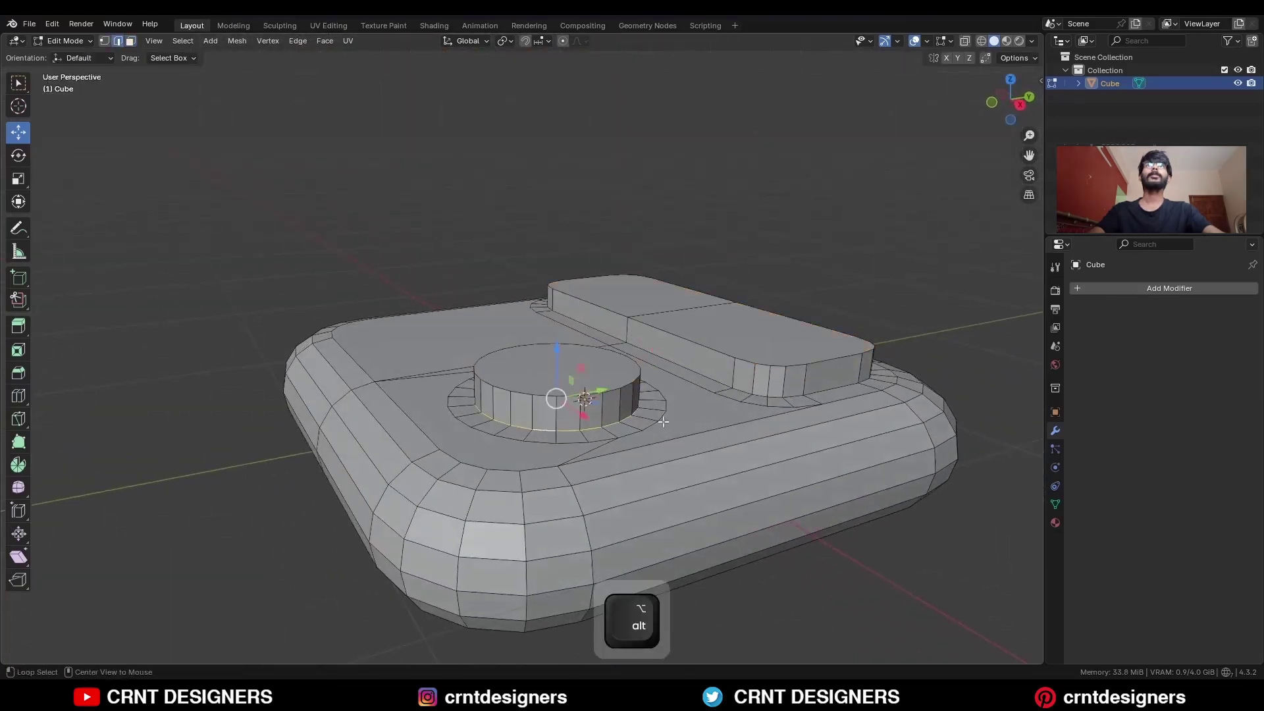
{"action": "left_click", "coordinate": [707, 380], "text": "alt+shift"}
{"action": "key", "text": "ctrl+b"}
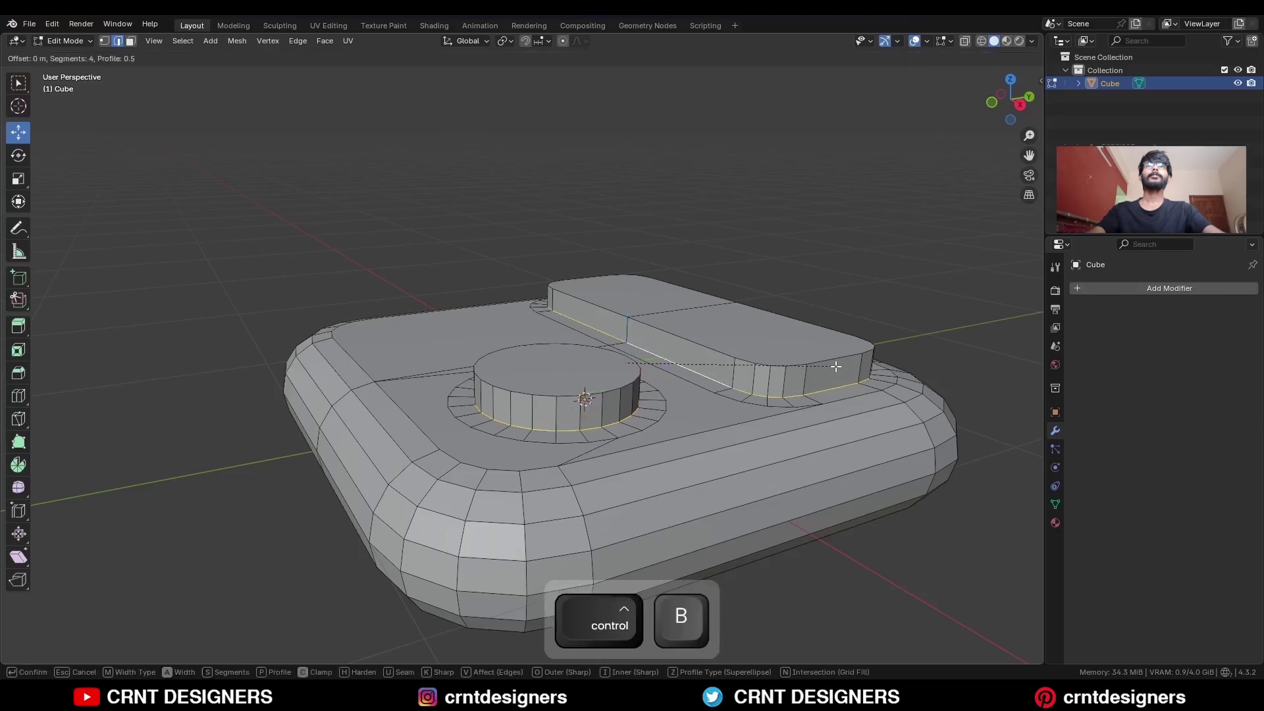
{"action": "left_click", "coordinate": [864, 380]}
Step: Dissolve the centre edge that crosses the top of the raised rounded rectangle
{"action": "middle_click_drag", "start_coordinate": [719, 320], "coordinate": [705, 361]}
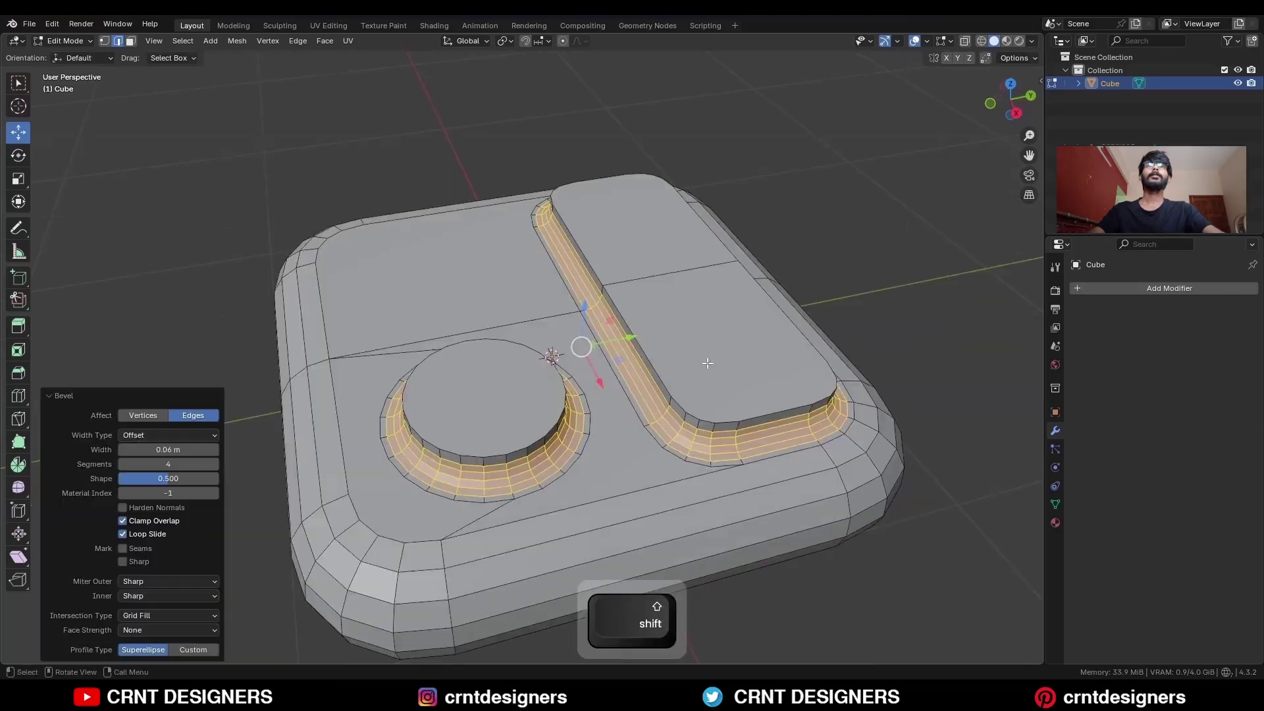
{"action": "key", "text": "3"}
{"action": "left_click", "coordinate": [510, 390]}
{"action": "left_click", "coordinate": [737, 335], "text": "shift"}
{"action": "key", "text": "2"}
{"action": "left_click", "coordinate": [670, 271]}
{"action": "key", "text": "ctrl+x"}
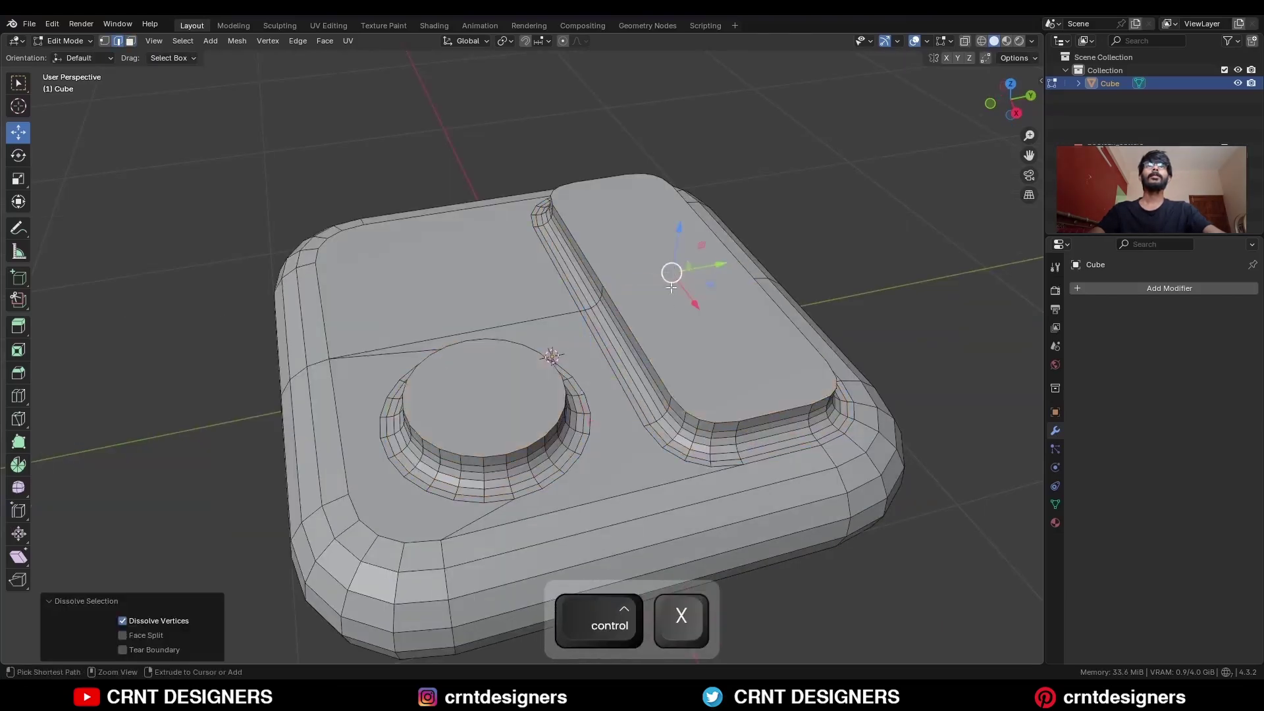
Step: Bevel the top outlines of both raised shapes about 0.027 m wide with a single segment
{"action": "key", "text": "3"}
{"action": "left_click", "coordinate": [691, 304]}
{"action": "left_click", "coordinate": [511, 394], "text": "shift"}
{"action": "middle_click_drag", "start_coordinate": [831, 389], "coordinate": [836, 361]}
{"action": "scroll", "coordinate": [844, 360], "scroll_direction": "up", "scroll_amount": 2}
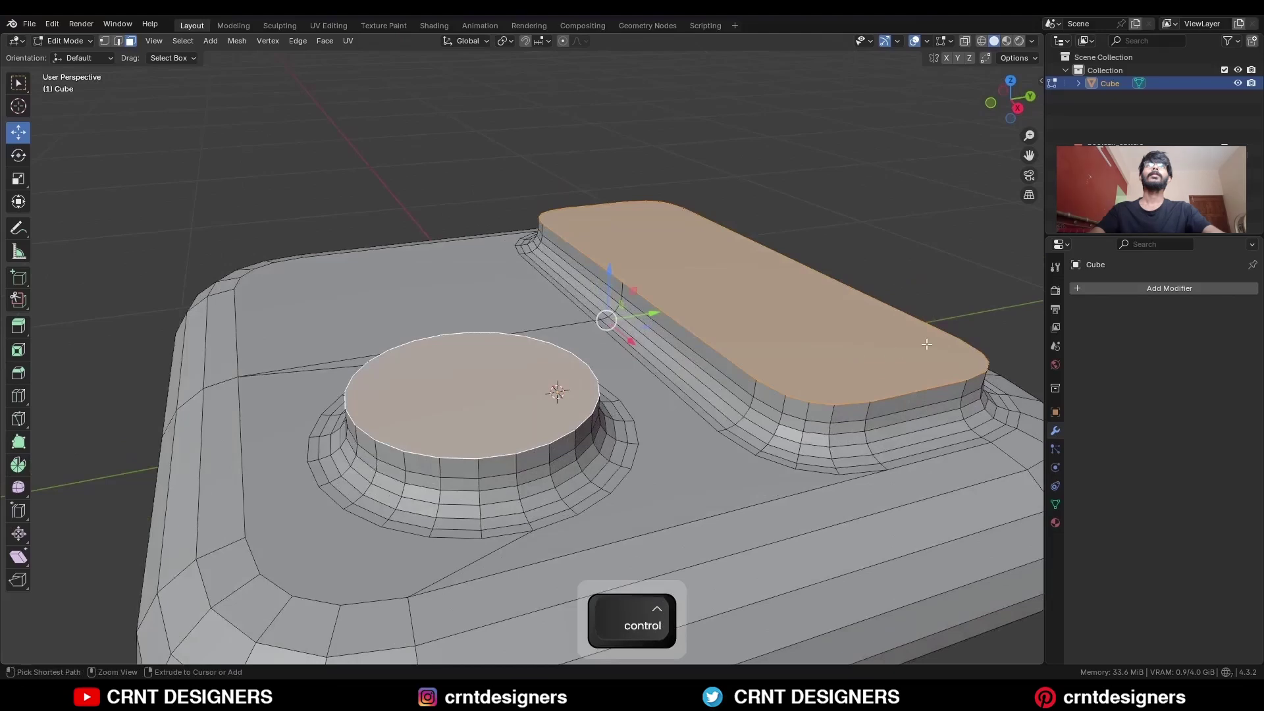
{"action": "key", "text": "ctrl+b"}
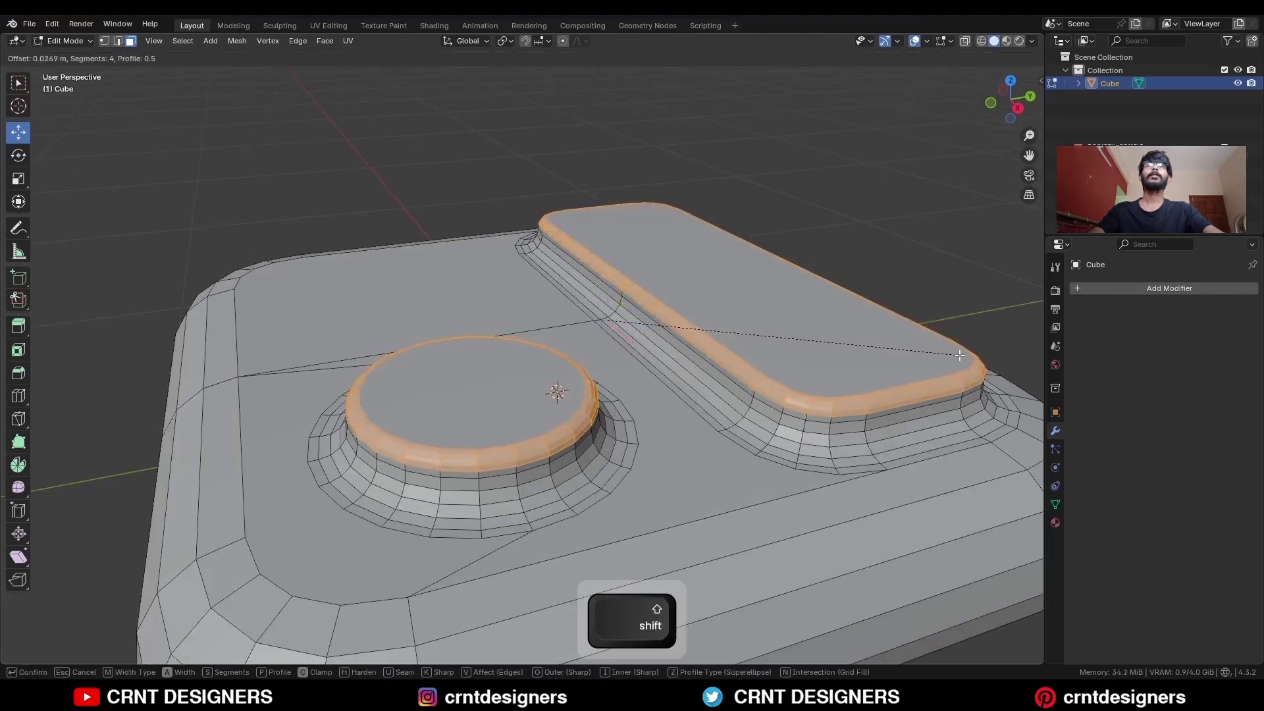
{"action": "scroll", "coordinate": [960, 356], "scroll_direction": "down", "scroll_amount": 1}
{"action": "left_click", "coordinate": [959, 356]}
Step: Bevel both edge loops of each top chamfer with 2 segments, a width of 0.008 m and a shape of 1.000
{"action": "key", "text": "2"}
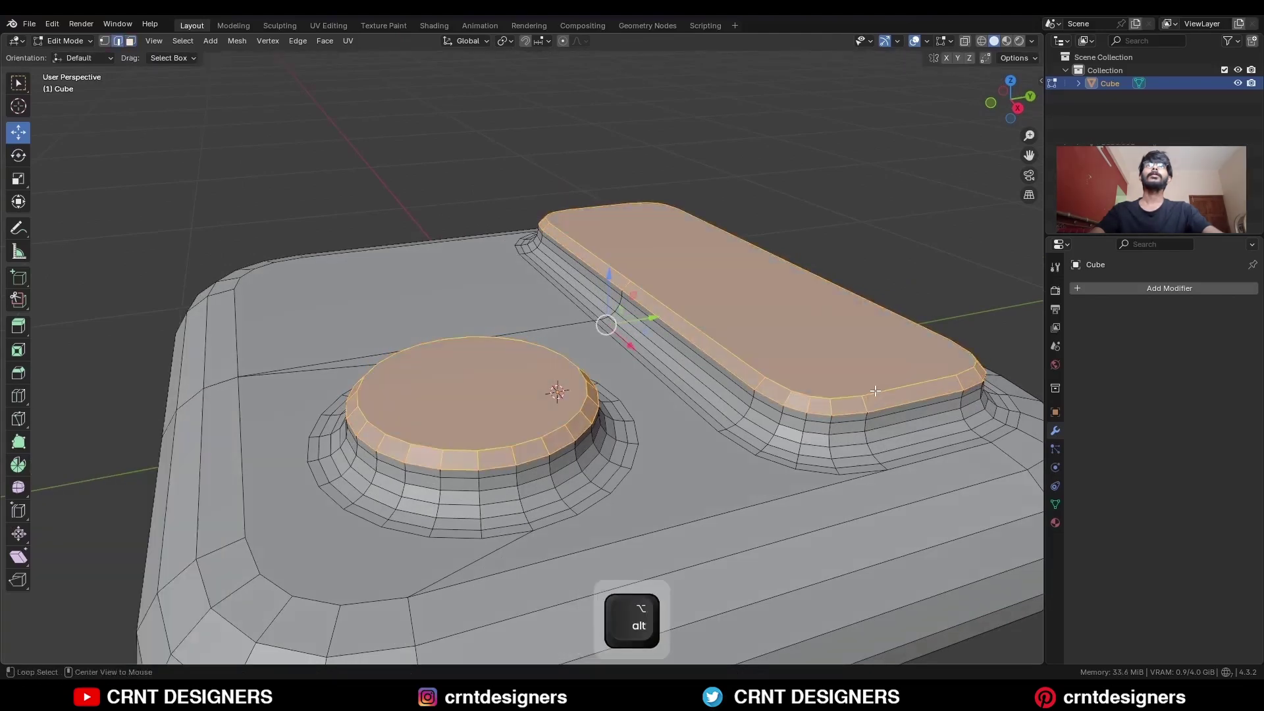
{"action": "left_click", "coordinate": [890, 391], "text": "alt"}
{"action": "left_click", "coordinate": [883, 409], "text": "alt+shift"}
{"action": "left_click", "coordinate": [563, 449], "text": "alt+shift"}
{"action": "scroll", "coordinate": [888, 343], "scroll_direction": "up", "scroll_amount": 3}
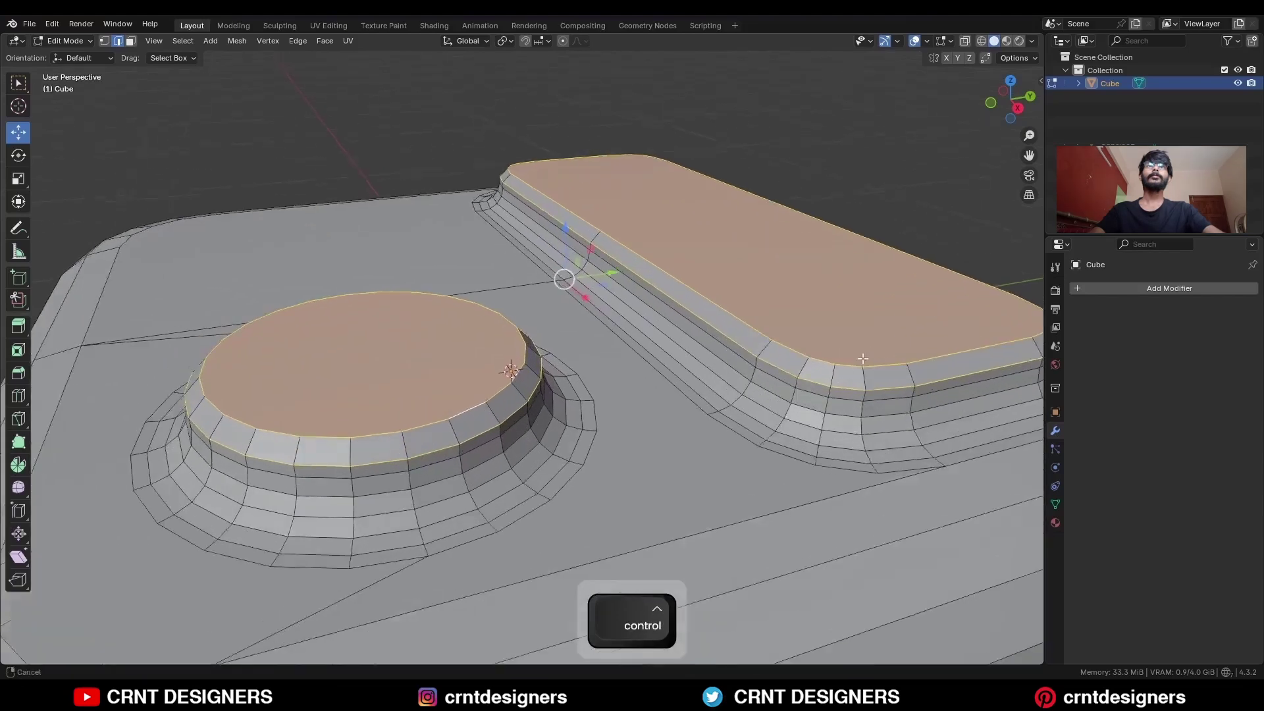
{"action": "key", "text": "ctrl+b"}
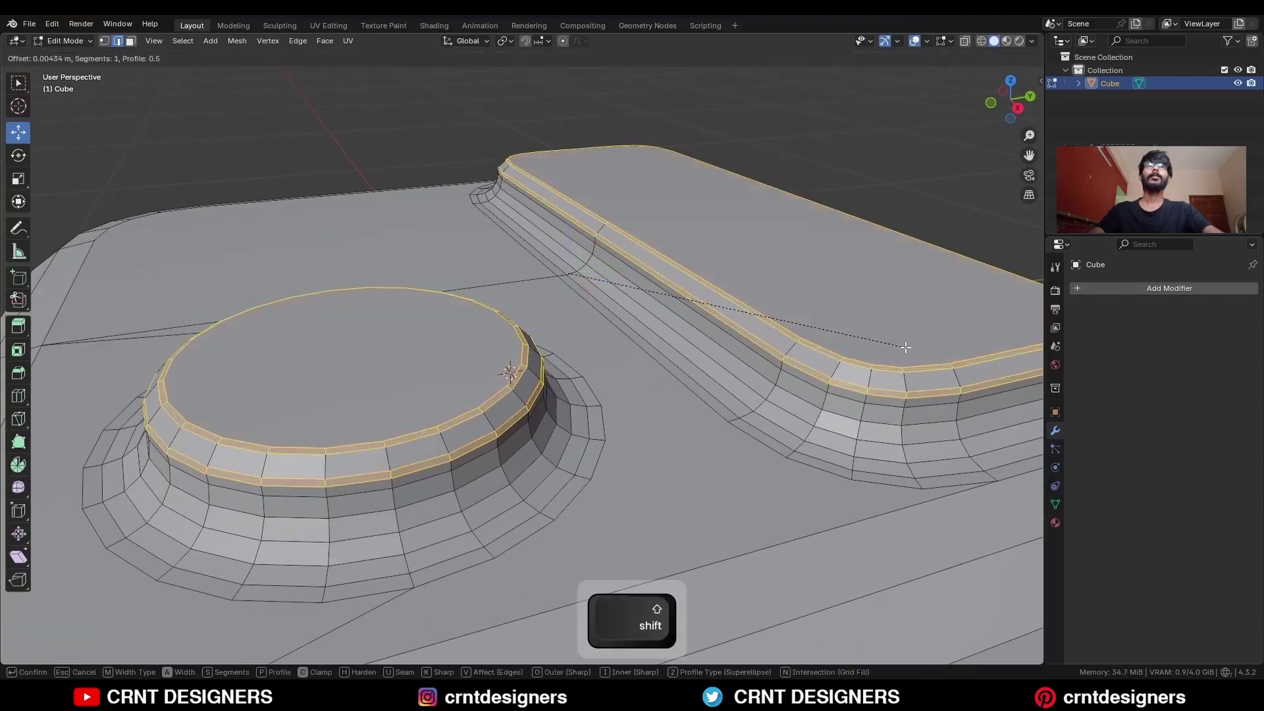
{"action": "left_click", "coordinate": [914, 352]}
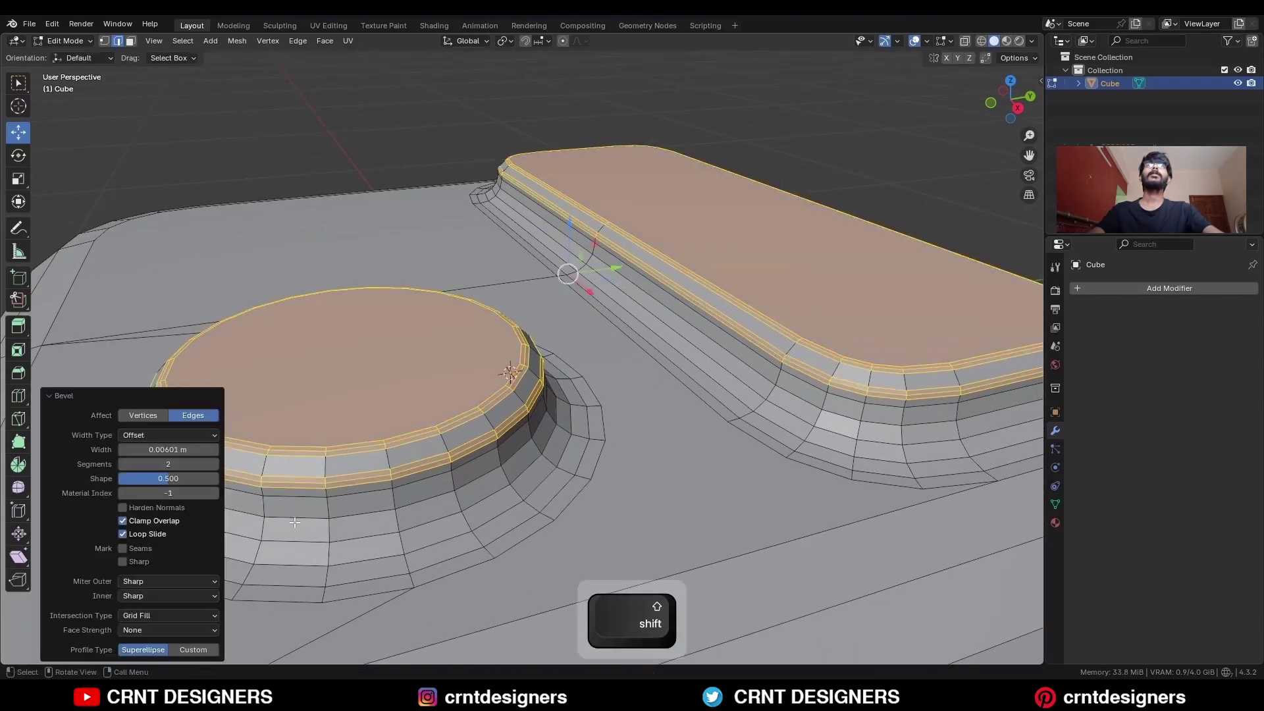
{"action": "left_click_drag", "start_coordinate": [177, 481], "coordinate": [230, 481]}
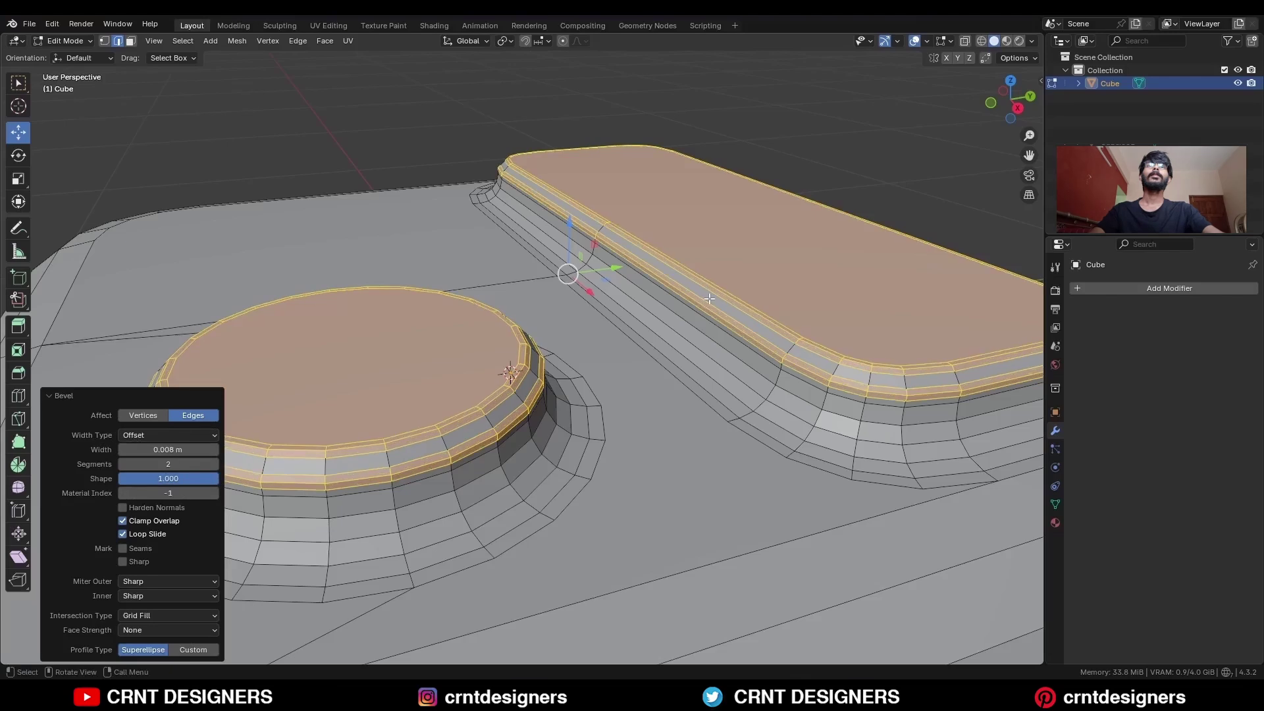
{"action": "key", "text": "alt+a"}
Step: Inset the top faces of the raised rounded rectangle and the raised circle
{"action": "scroll", "coordinate": [740, 317], "scroll_direction": "down", "scroll_amount": 3}
{"action": "key", "text": "3"}
{"action": "left_click", "coordinate": [740, 317]}
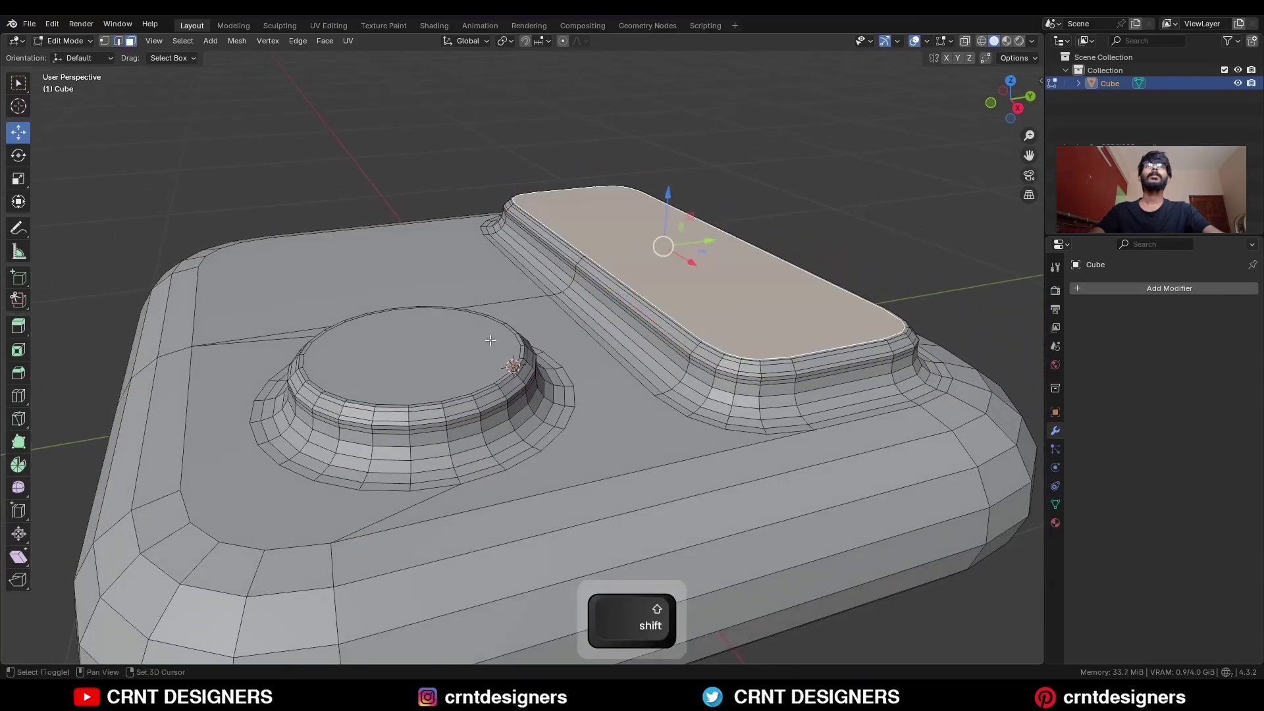
{"action": "left_click", "coordinate": [393, 373], "text": "shift"}
{"action": "key", "text": "i"}
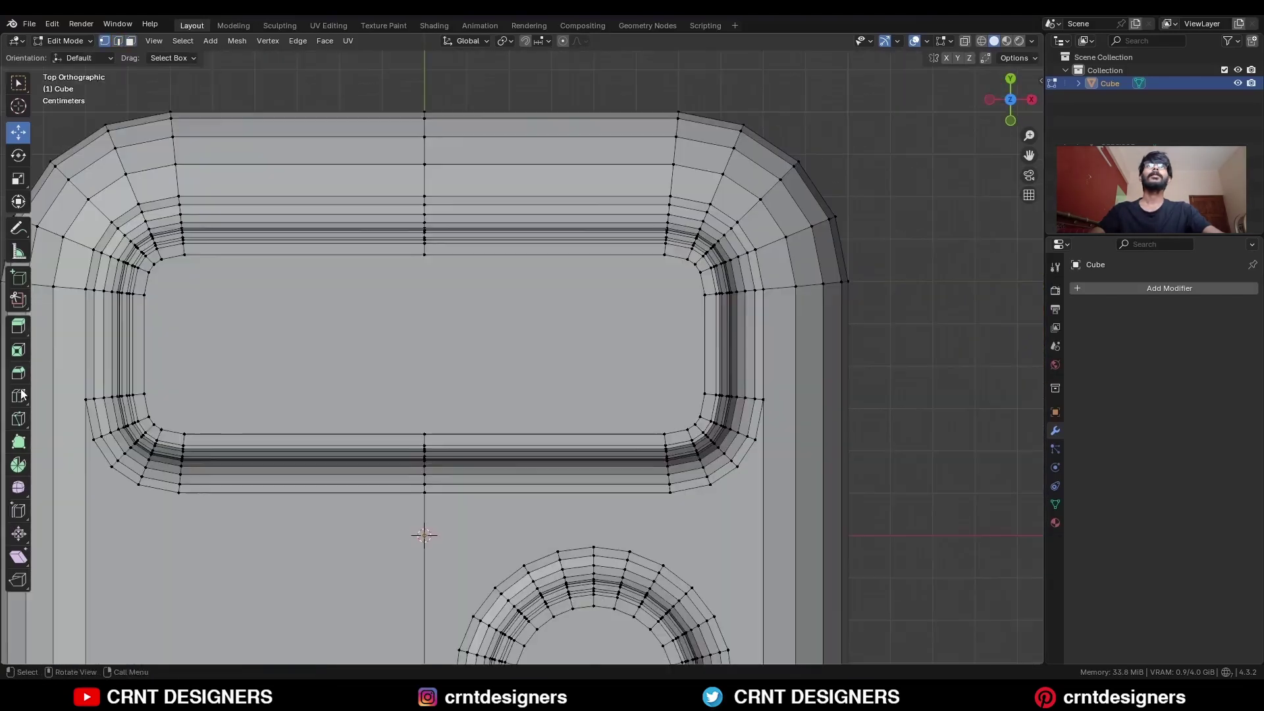
Step: Knife-cut two lengthwise edges and one crosswise edge at the +X end of the raised rectangle's top face, between its corner-arc vertices
{"action": "left_click", "coordinate": [19, 419]}
{"action": "left_click", "coordinate": [705, 294]}
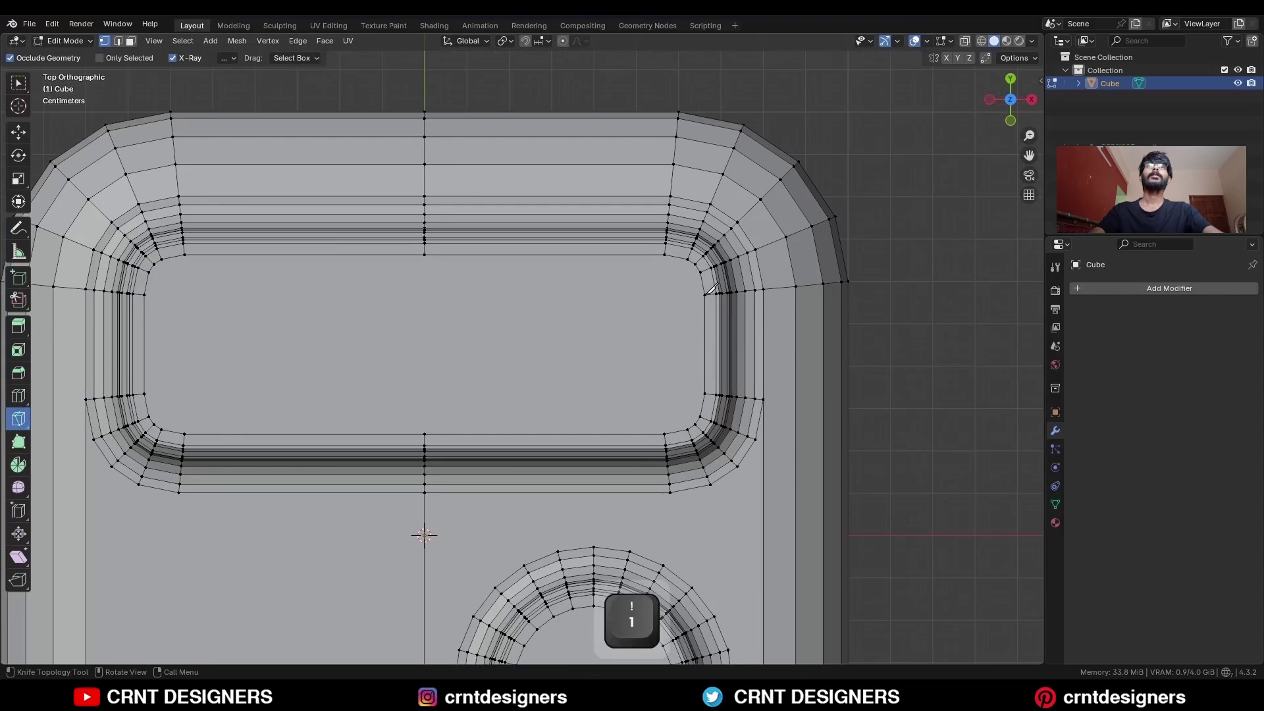
{"action": "key", "text": "x"}
{"action": "left_click", "coordinate": [145, 295]}
{"action": "key", "text": "space"}
{"action": "left_click", "coordinate": [664, 256]}
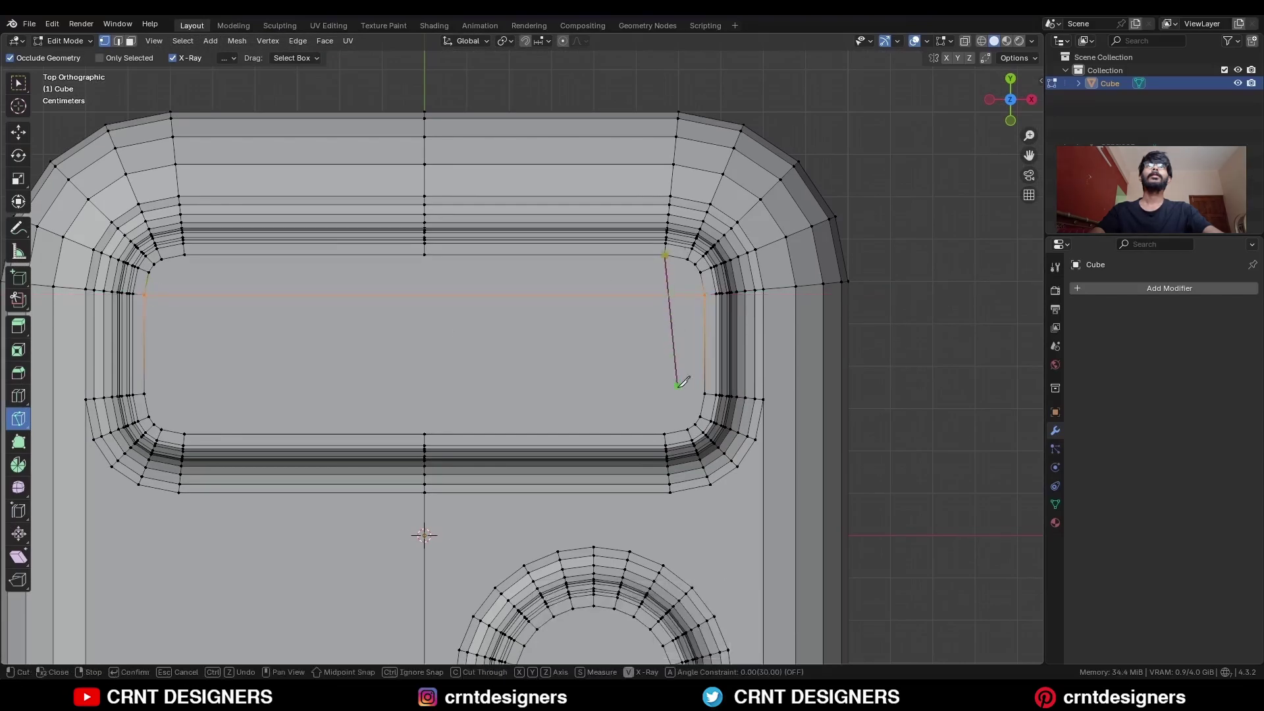
{"action": "left_click", "coordinate": [665, 433]}
{"action": "key", "text": "space"}
{"action": "left_click", "coordinate": [705, 393]}
{"action": "left_click", "coordinate": [145, 394]}
{"action": "key", "text": "space"}
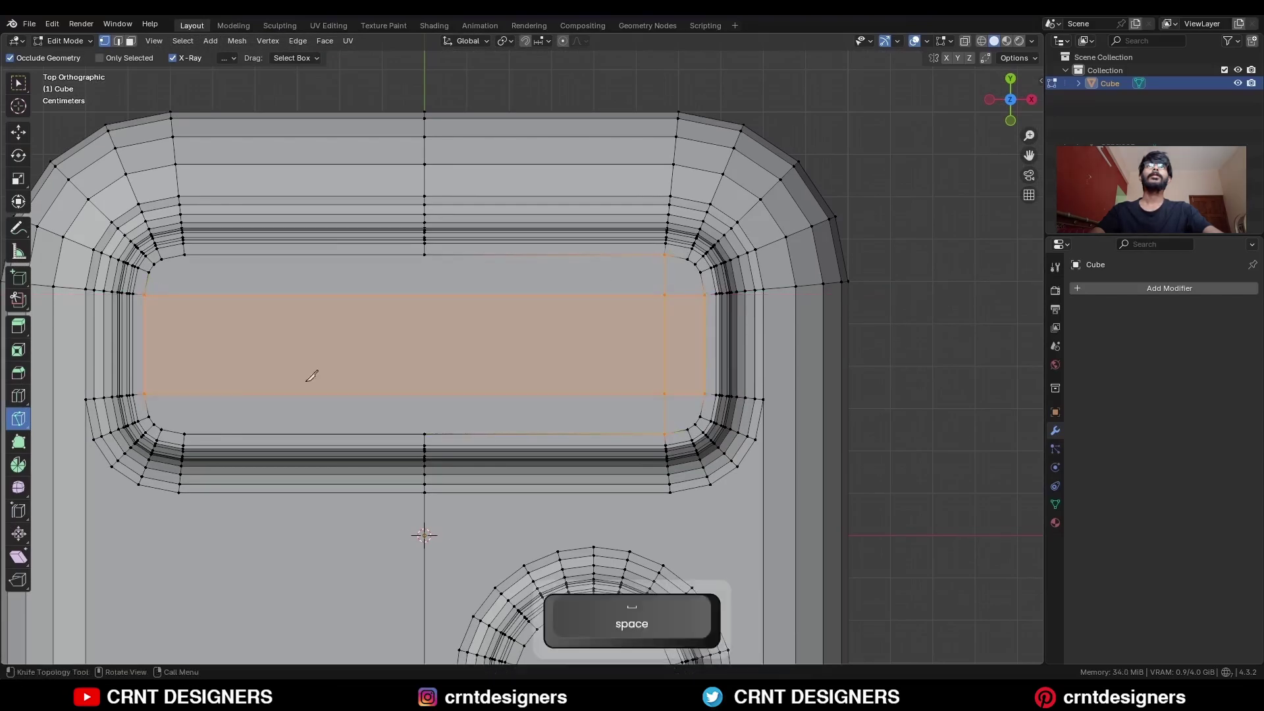
Step: Apply Set Flow to the two radial edge loops crossing the raised rectangle's upper +X corner
{"action": "key", "text": "c"}
{"action": "scroll", "coordinate": [691, 410], "scroll_direction": "up", "scroll_amount": 2}
{"action": "middle_click_drag", "start_coordinate": [691, 410], "coordinate": [674, 384], "text": "shift"}
{"action": "key", "text": "2"}
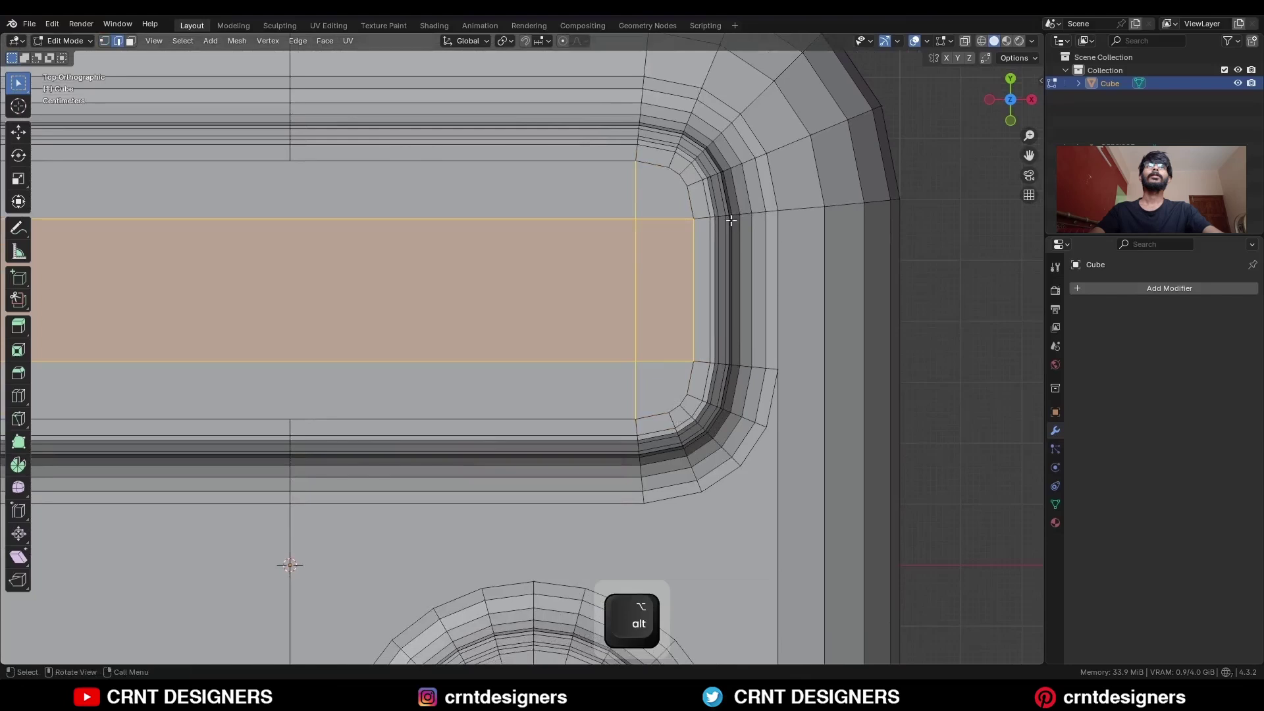
{"action": "scroll", "coordinate": [703, 174], "scroll_direction": "up", "scroll_amount": 3, "text": "shift"}
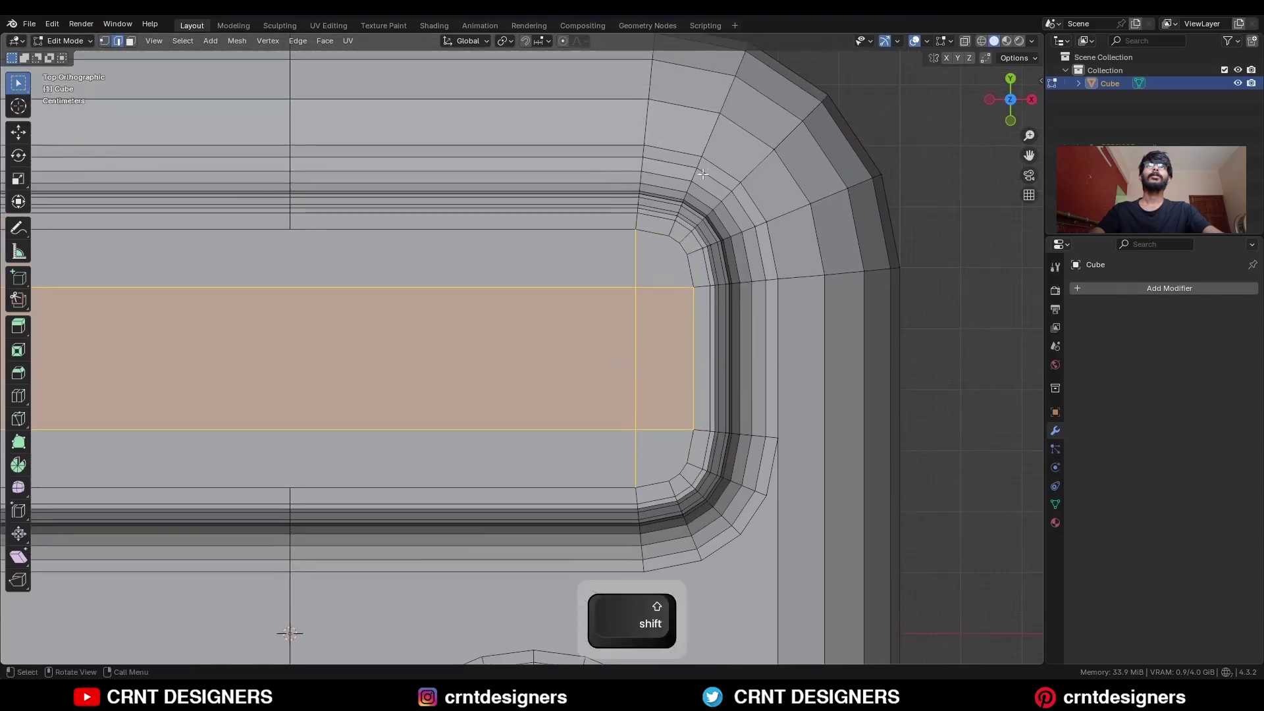
{"action": "left_click", "coordinate": [711, 132], "text": "alt"}
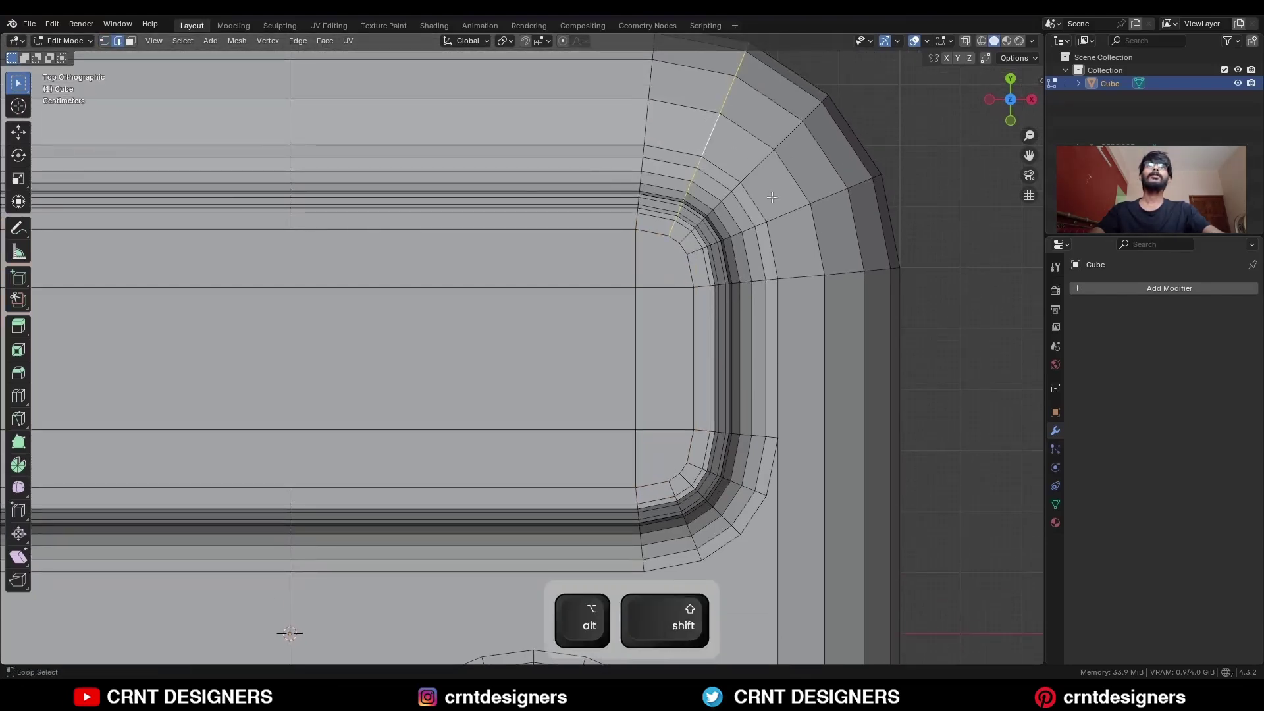
{"action": "right_click", "coordinate": [986, 211]}
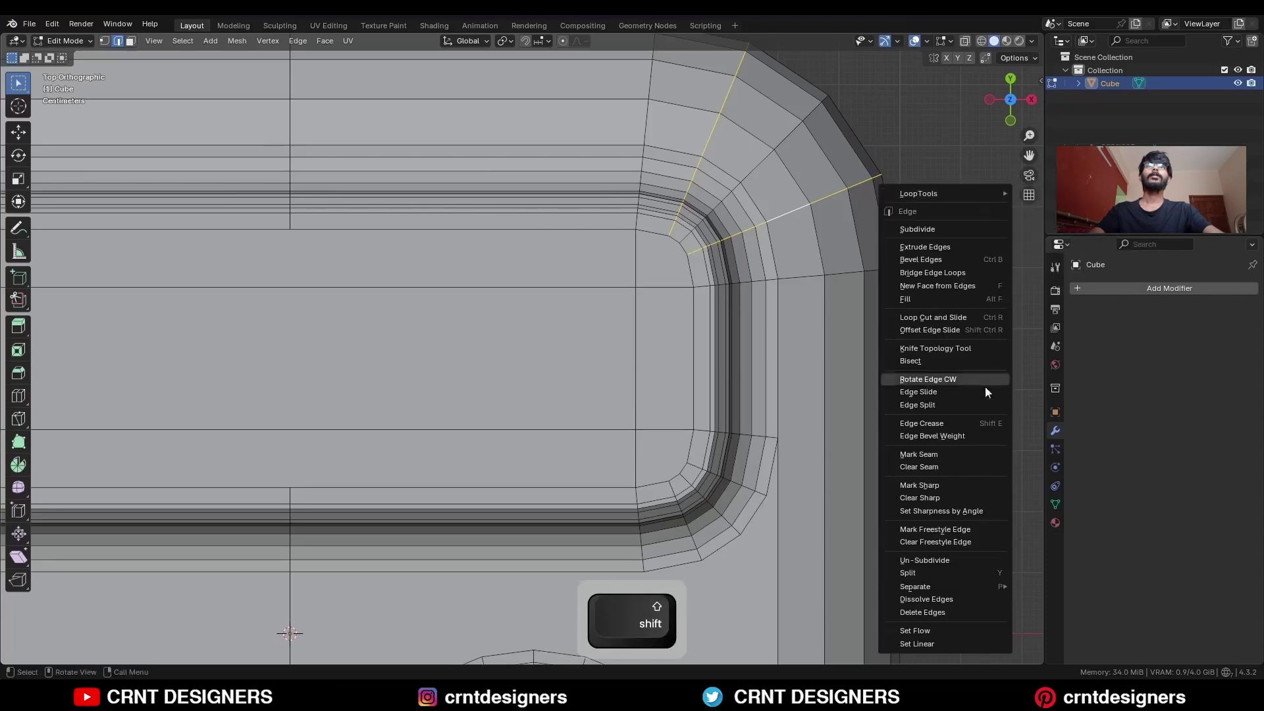
{"action": "left_click", "coordinate": [957, 630]}
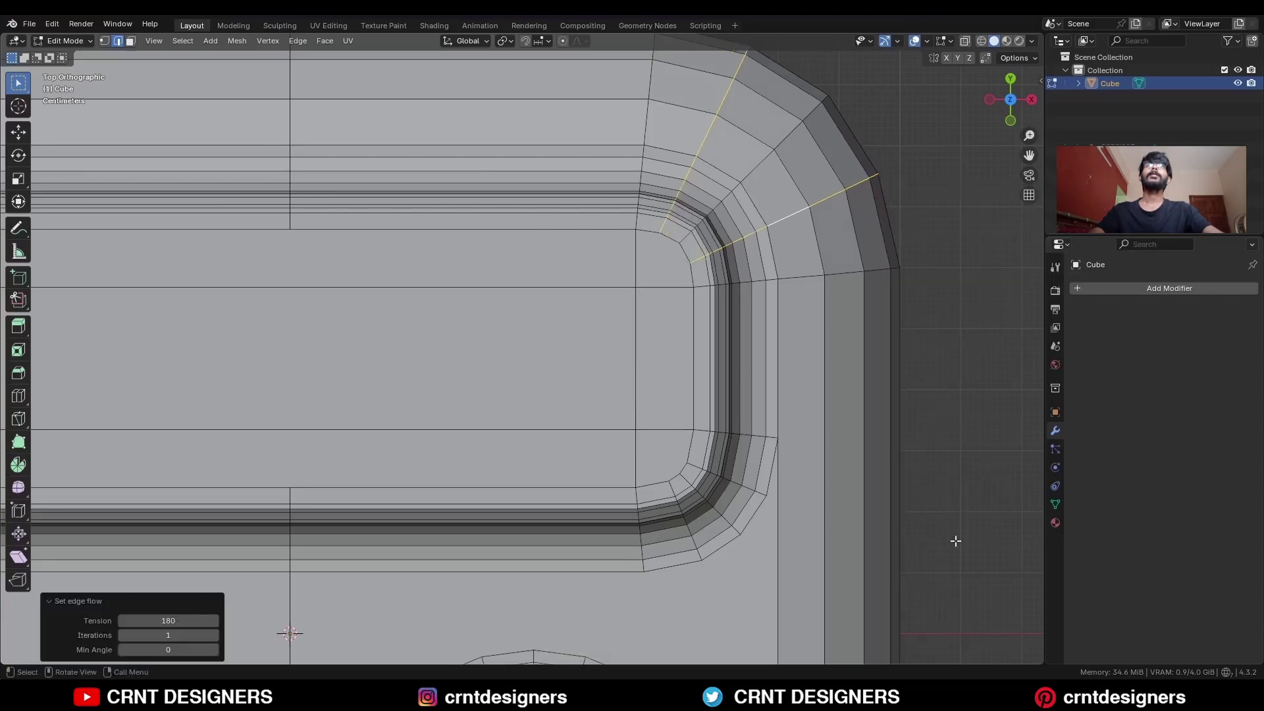
Step: Apply Set Flow to the two radial edge loops crossing the raised rectangle's lower +X corner
{"action": "middle_click_drag", "start_coordinate": [956, 541], "coordinate": [954, 479], "text": "shift"}
{"action": "left_click", "coordinate": [685, 463], "text": "alt"}
{"action": "left_click", "coordinate": [689, 472], "text": "alt"}
{"action": "left_click", "coordinate": [733, 420], "text": "alt+shift"}
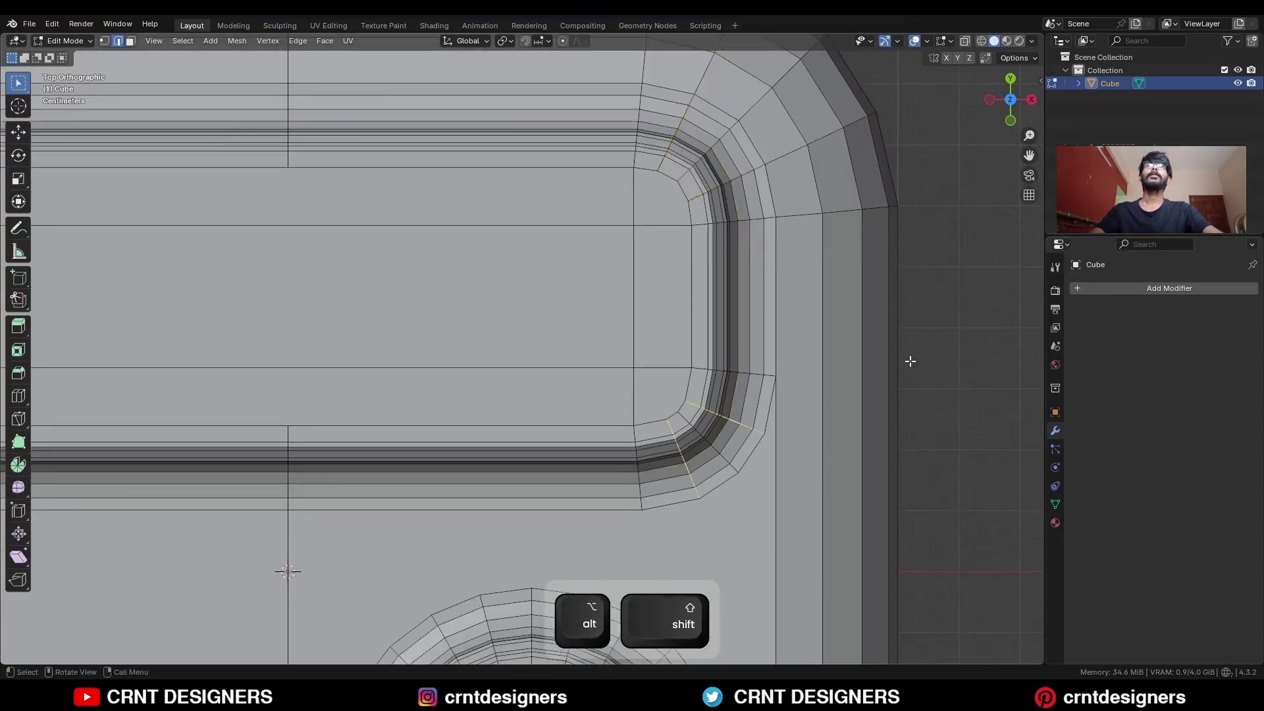
{"action": "right_click", "coordinate": [910, 362]}
{"action": "left_click", "coordinate": [931, 465]}
Step: Delete the inset top face of the raised circle
{"action": "key", "text": "3"}
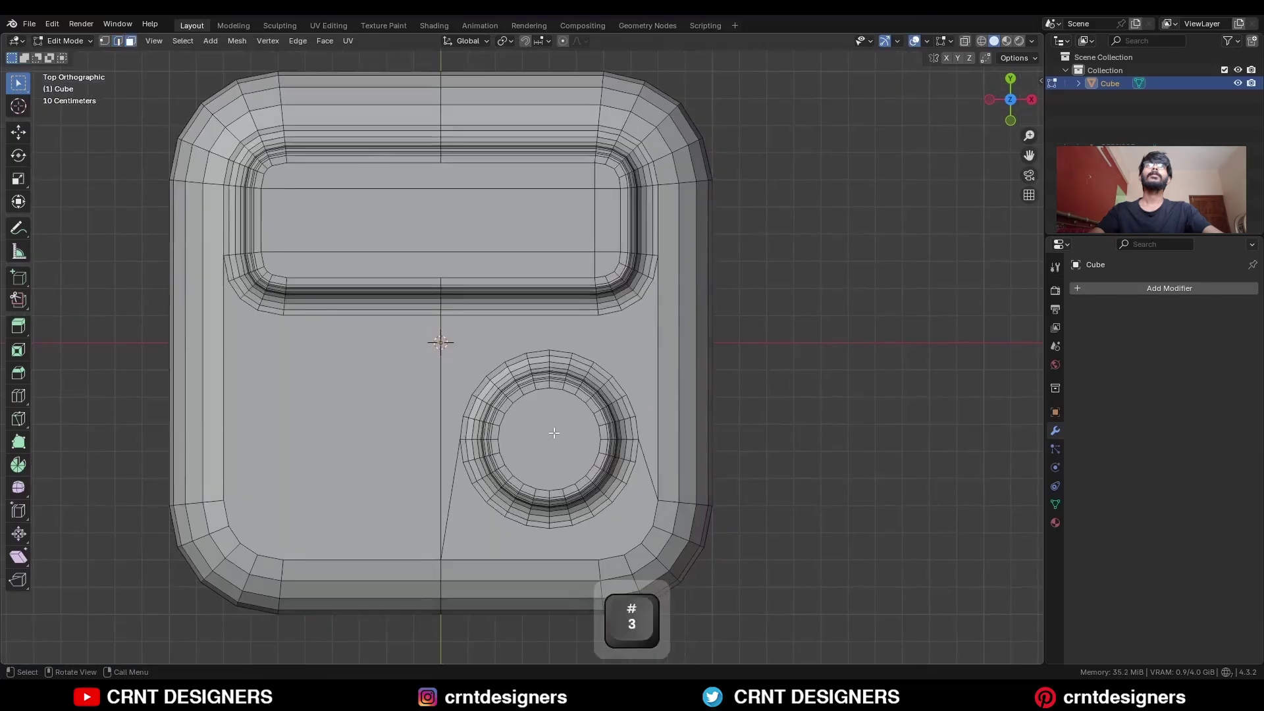
{"action": "left_click", "coordinate": [553, 432]}
{"action": "key", "text": "x"}
{"action": "left_click", "coordinate": [707, 393]}
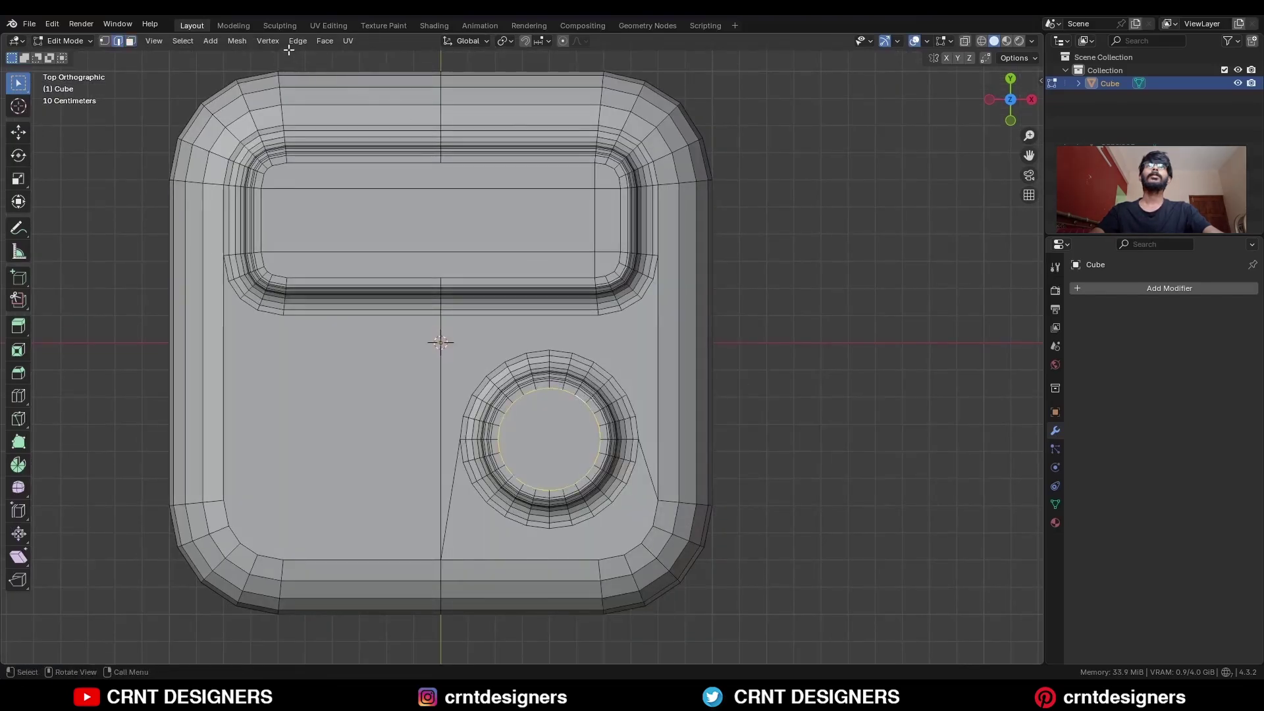
Step: Grid-fill the circle's open top with a span of 6, an offset of 2 and simple blending enabled
{"action": "left_click", "coordinate": [332, 41]}
{"action": "left_click", "coordinate": [349, 197]}
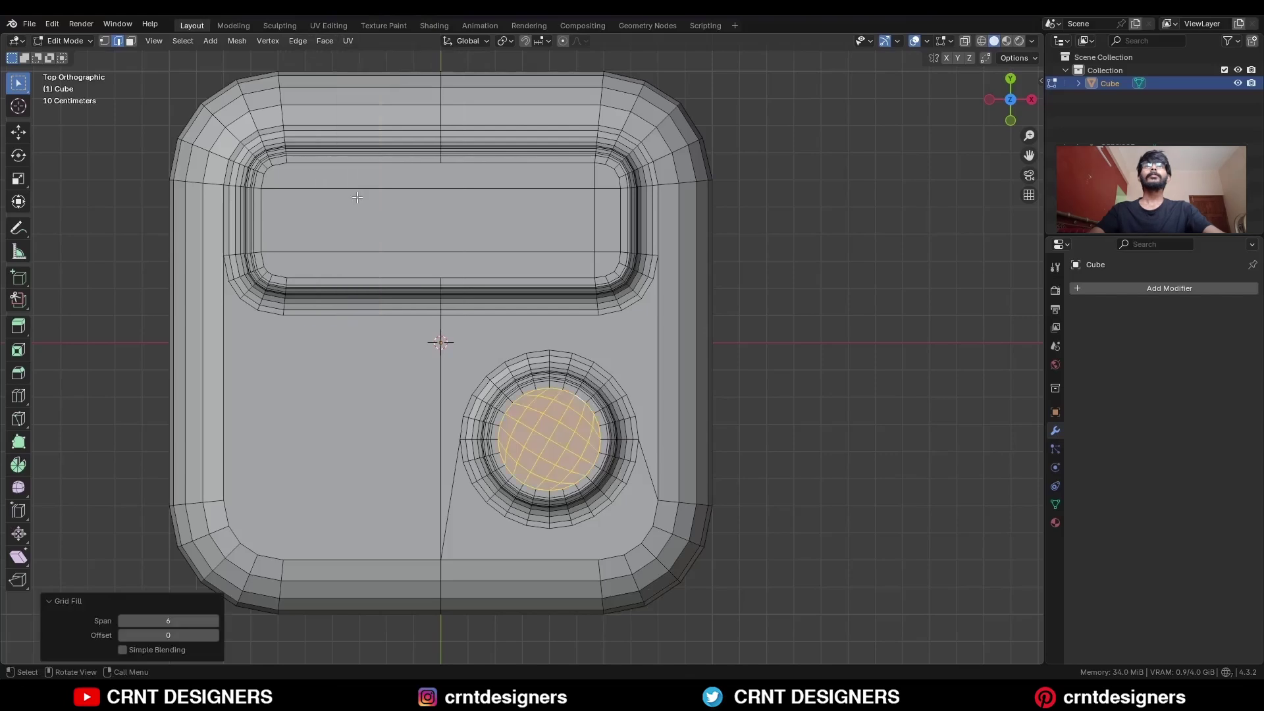
{"action": "left_click", "coordinate": [215, 636]}
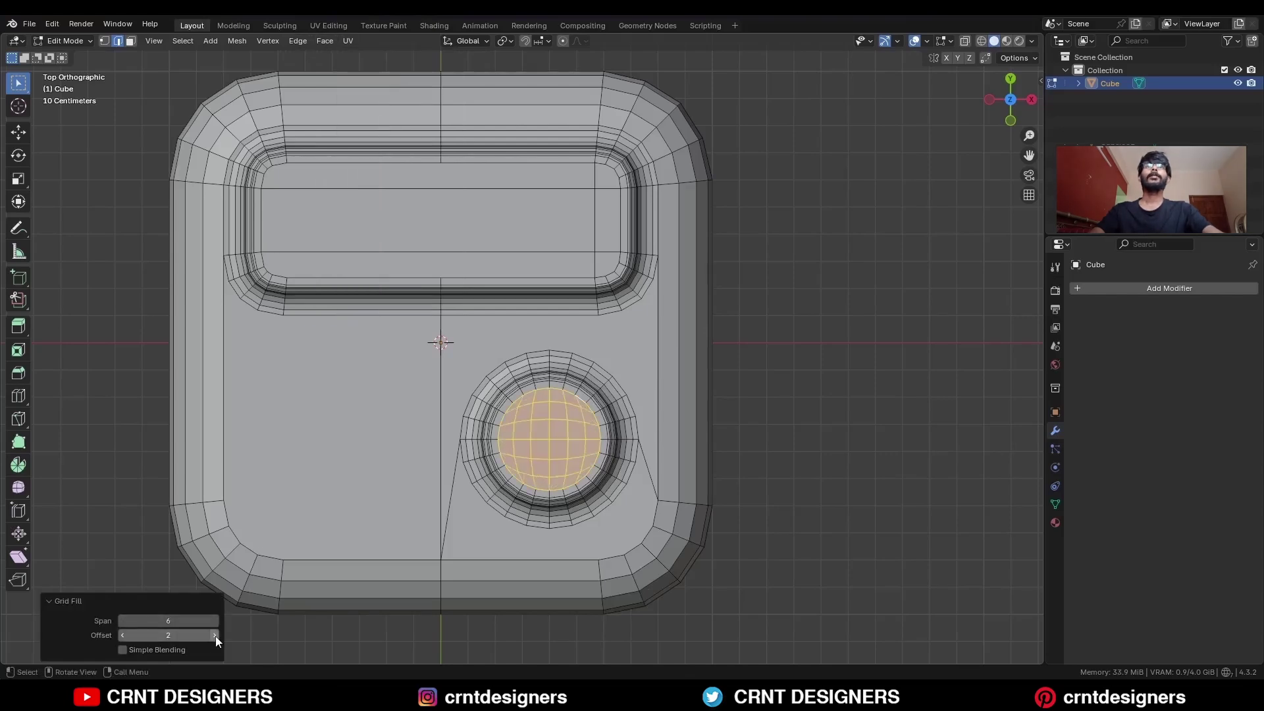
{"action": "left_click", "coordinate": [215, 635]}
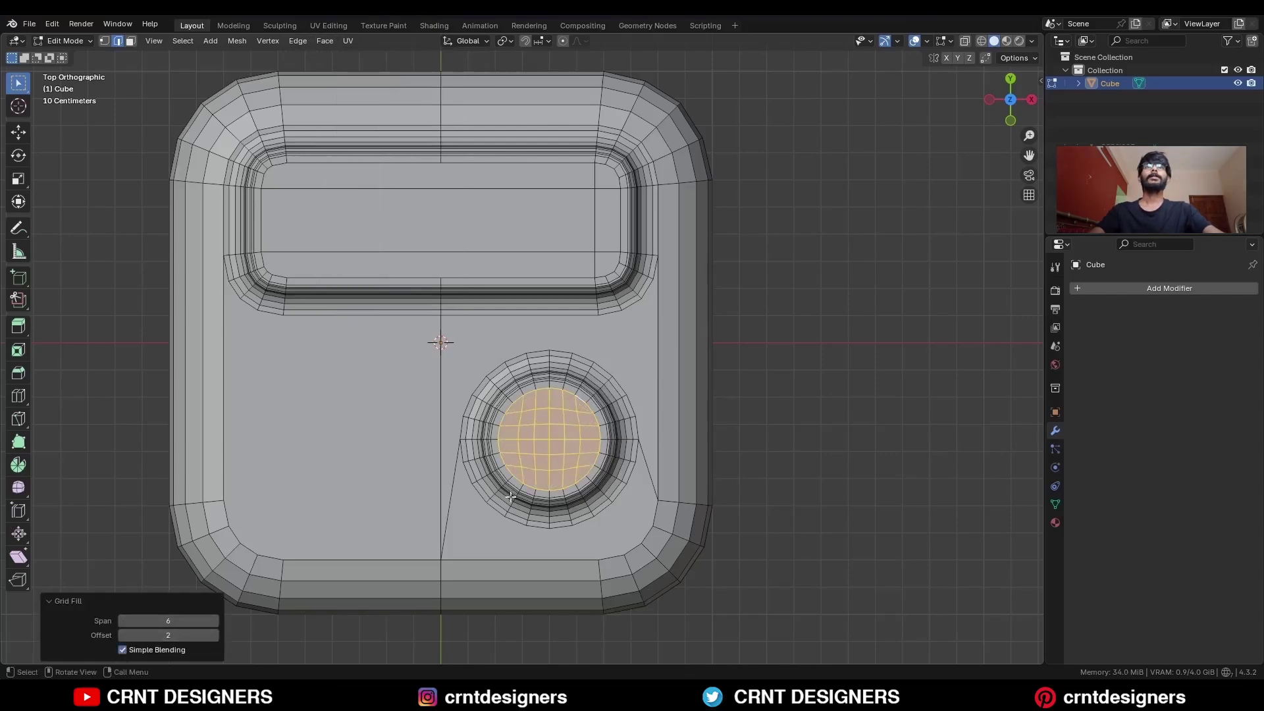
{"action": "left_click", "coordinate": [804, 368]}
Step: Connect the middle vertices of the raised rectangle's two +X corners diagonally to the nearby knife-cut intersections
{"action": "key", "text": "1"}
{"action": "scroll", "coordinate": [663, 234], "scroll_direction": "up", "scroll_amount": 2}
{"action": "left_click", "coordinate": [661, 218]}
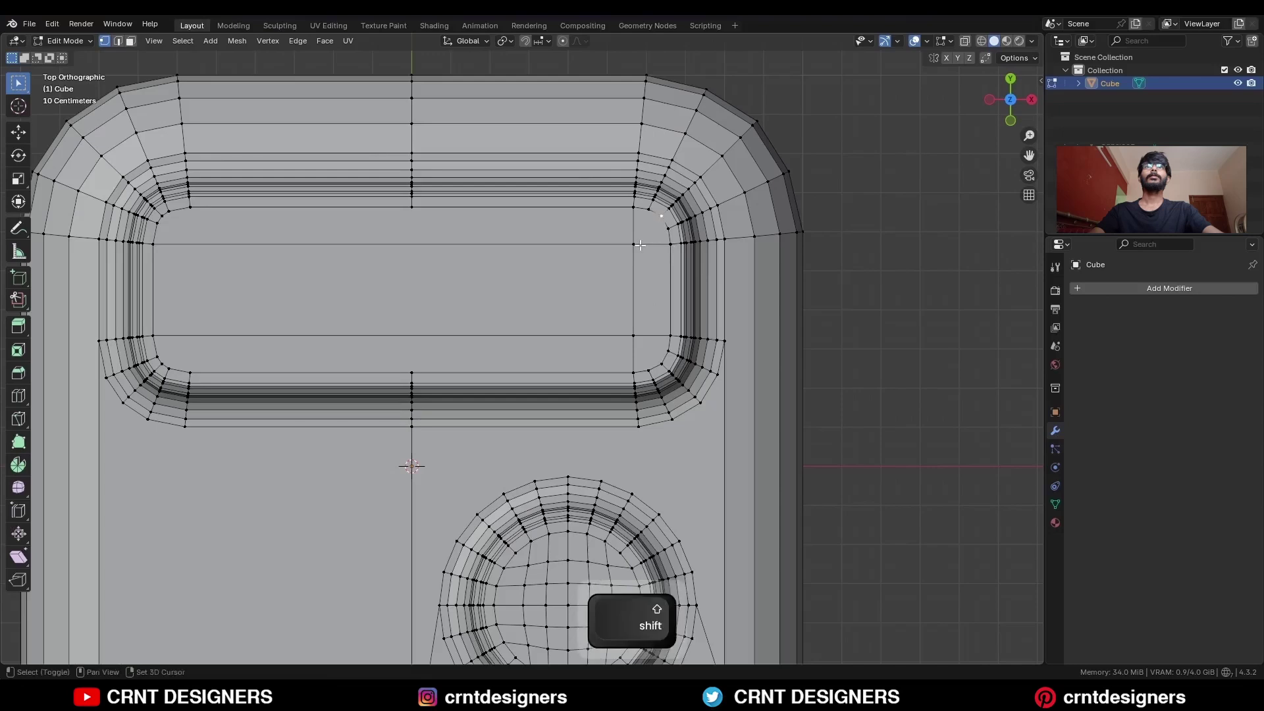
{"action": "left_click", "coordinate": [634, 336], "text": "shift"}
{"action": "key", "text": "j"}
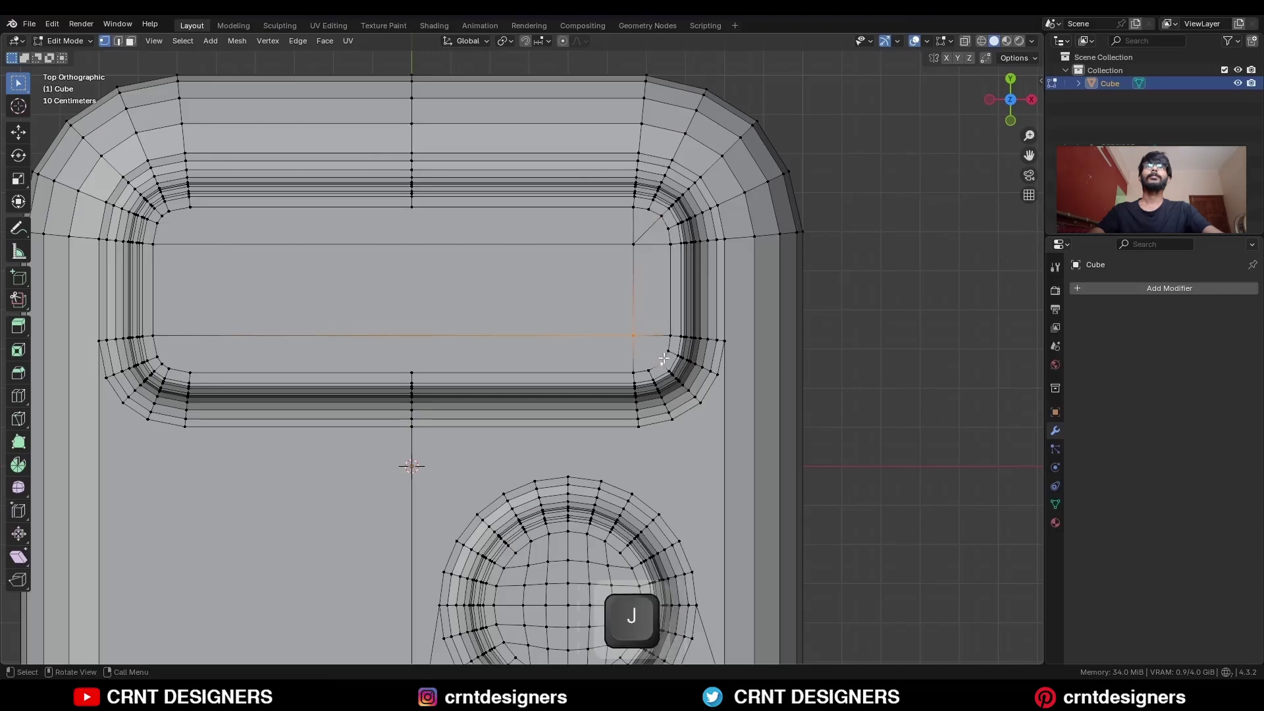
Step: Symmetrize the whole mesh from +X to -X
{"action": "key", "text": "Tab"}
{"action": "scroll", "coordinate": [721, 303], "scroll_direction": "down", "scroll_amount": 2}
{"action": "key", "text": "Tab"}
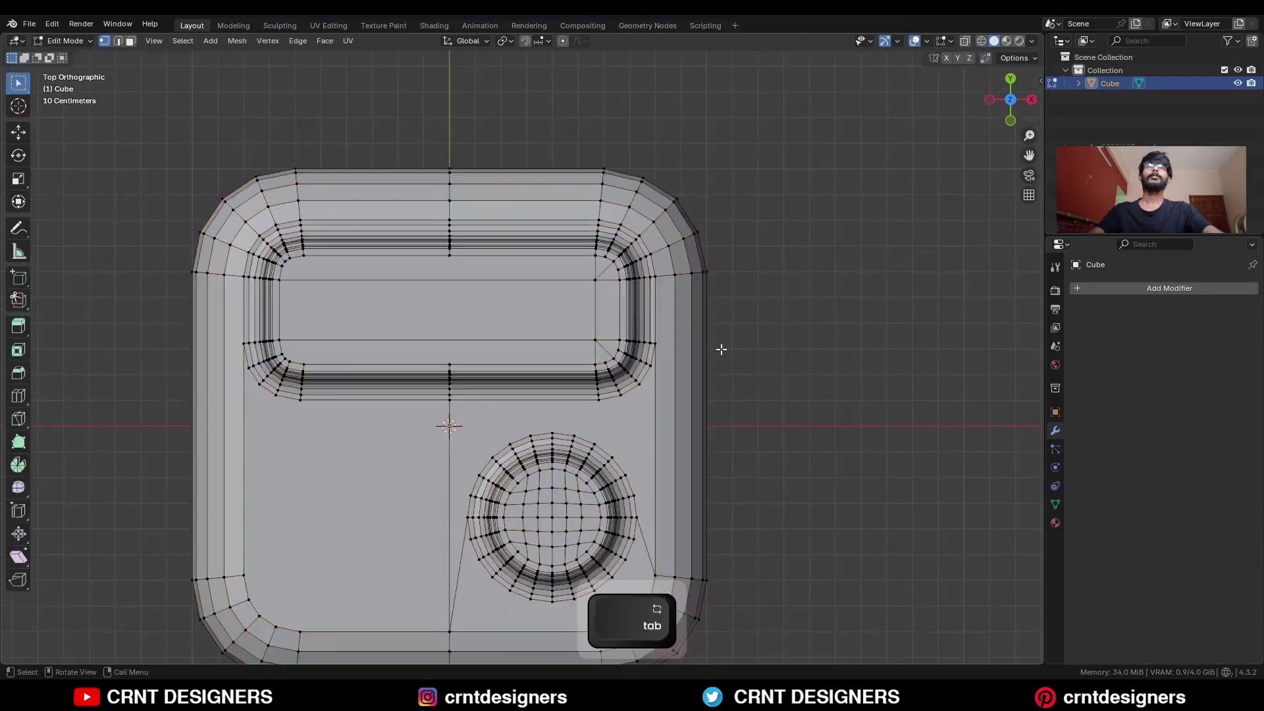
{"action": "key", "text": "a"}
{"action": "left_click", "coordinate": [237, 41]}
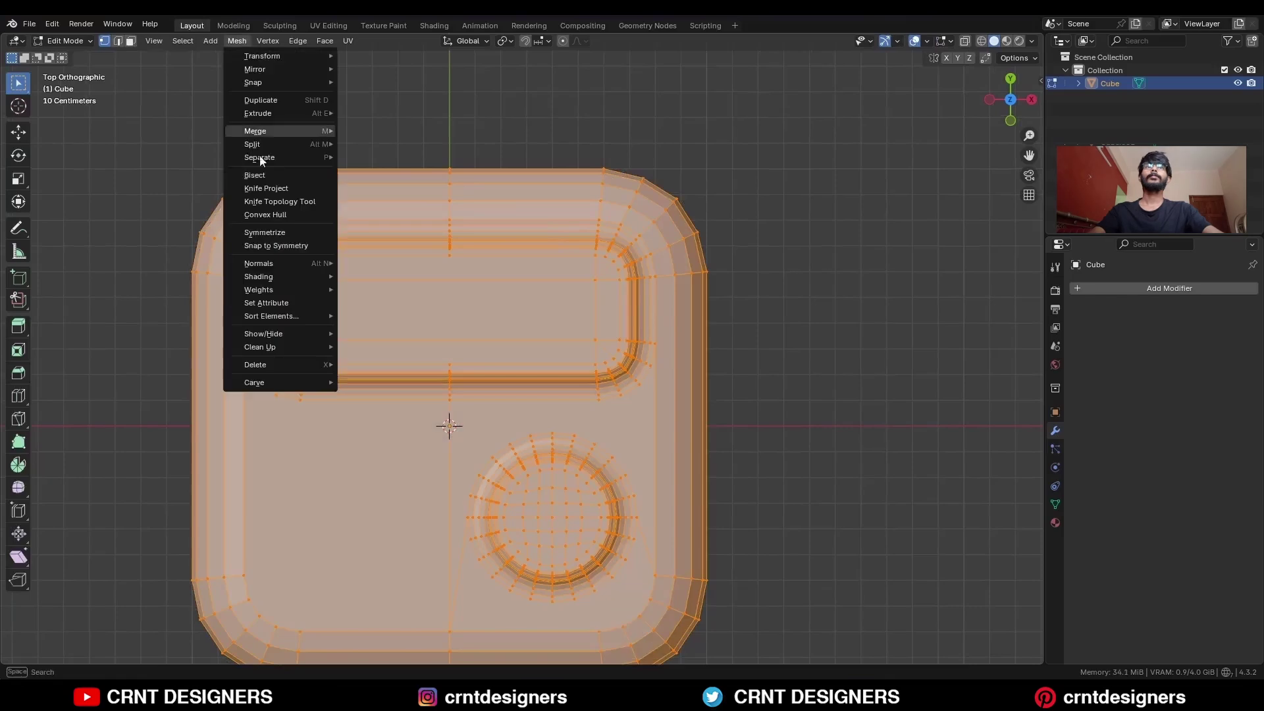
{"action": "left_click", "coordinate": [281, 234]}
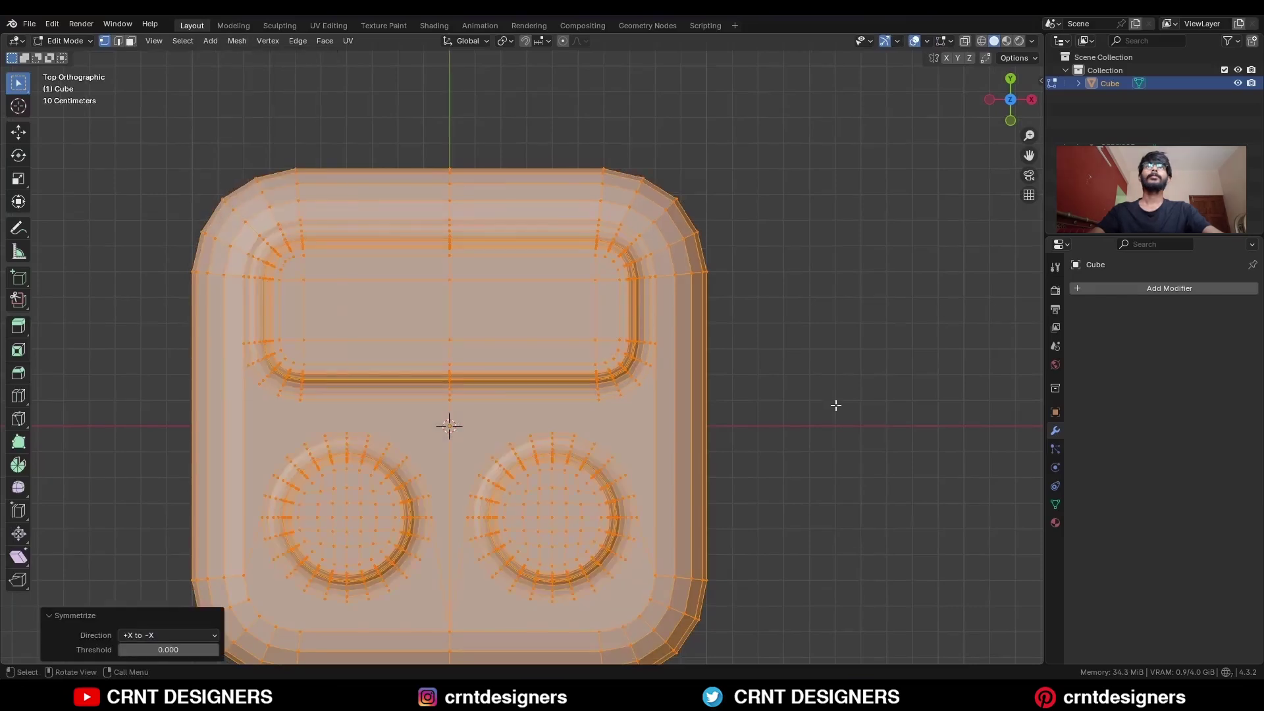
Step: Knife-cut edges from the +X circle's base vertices to the slab's lower corner and horizontally to its outer +X side
{"action": "key", "text": "k"}
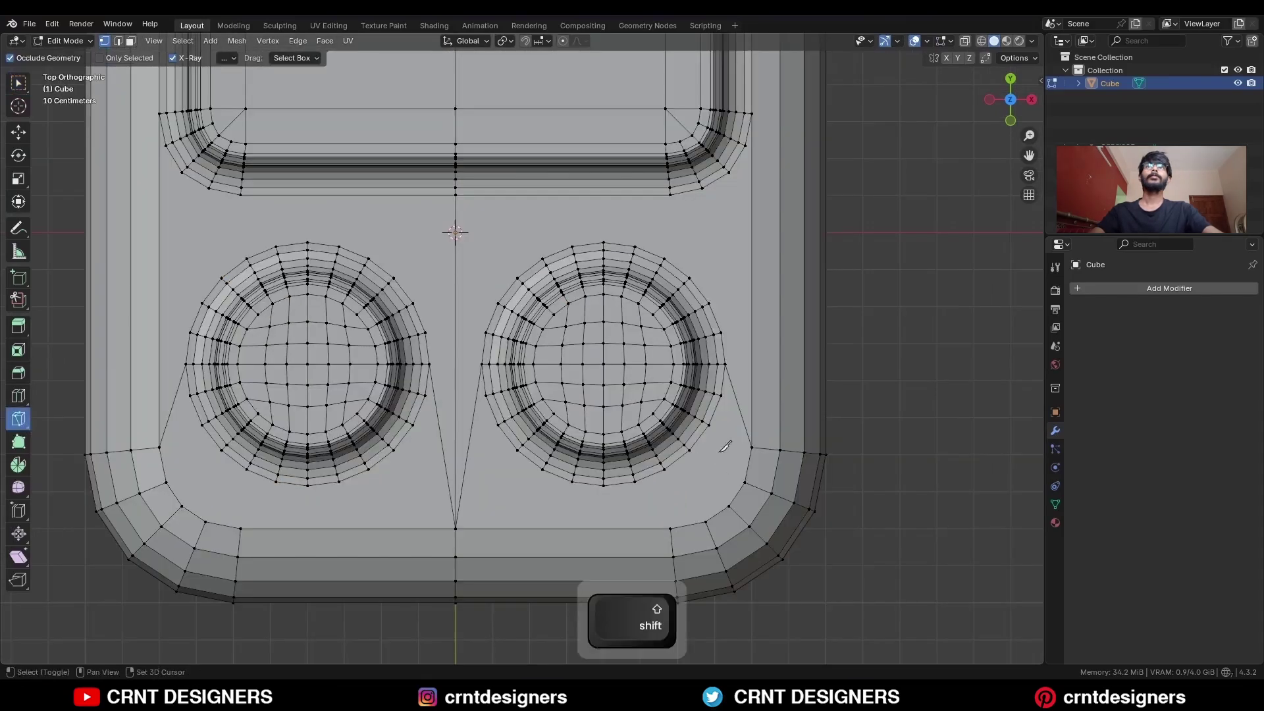
{"action": "middle_click_drag", "start_coordinate": [765, 411], "coordinate": [766, 375], "text": "shift"}
{"action": "left_click", "coordinate": [704, 399]}
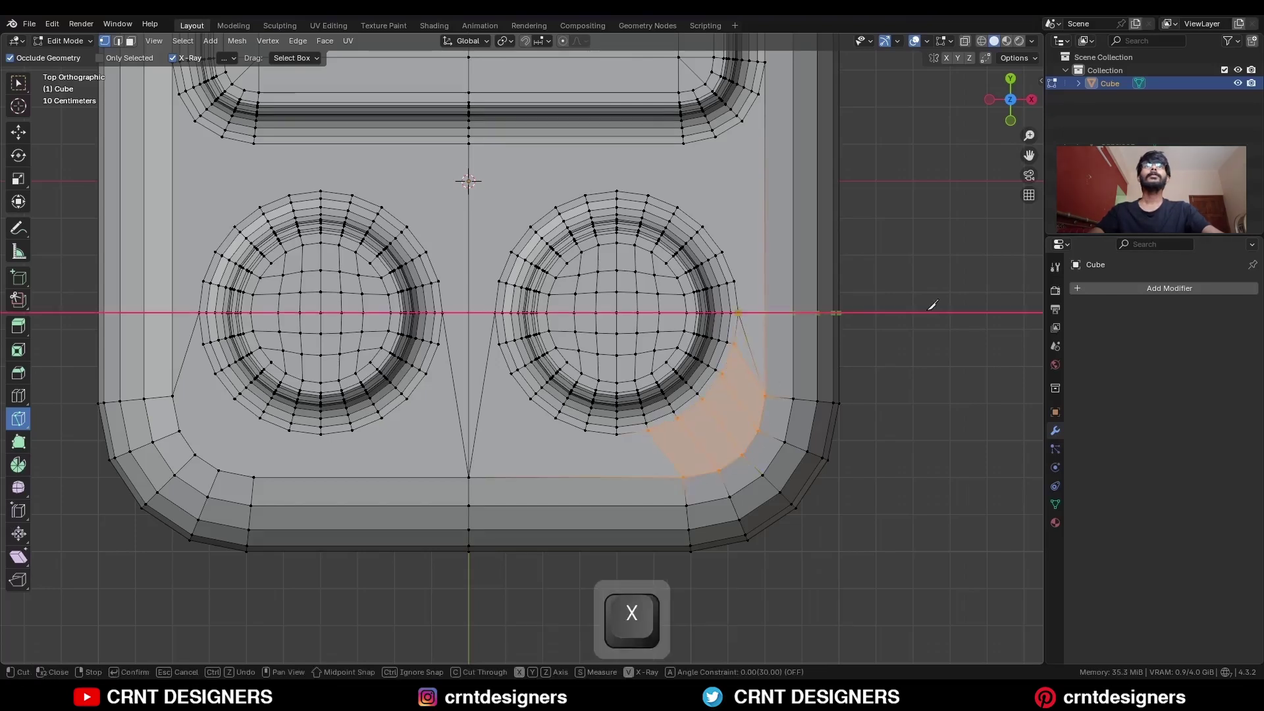
{"action": "key", "text": "x"}
{"action": "left_click", "coordinate": [856, 251]}
{"action": "key", "text": "space"}
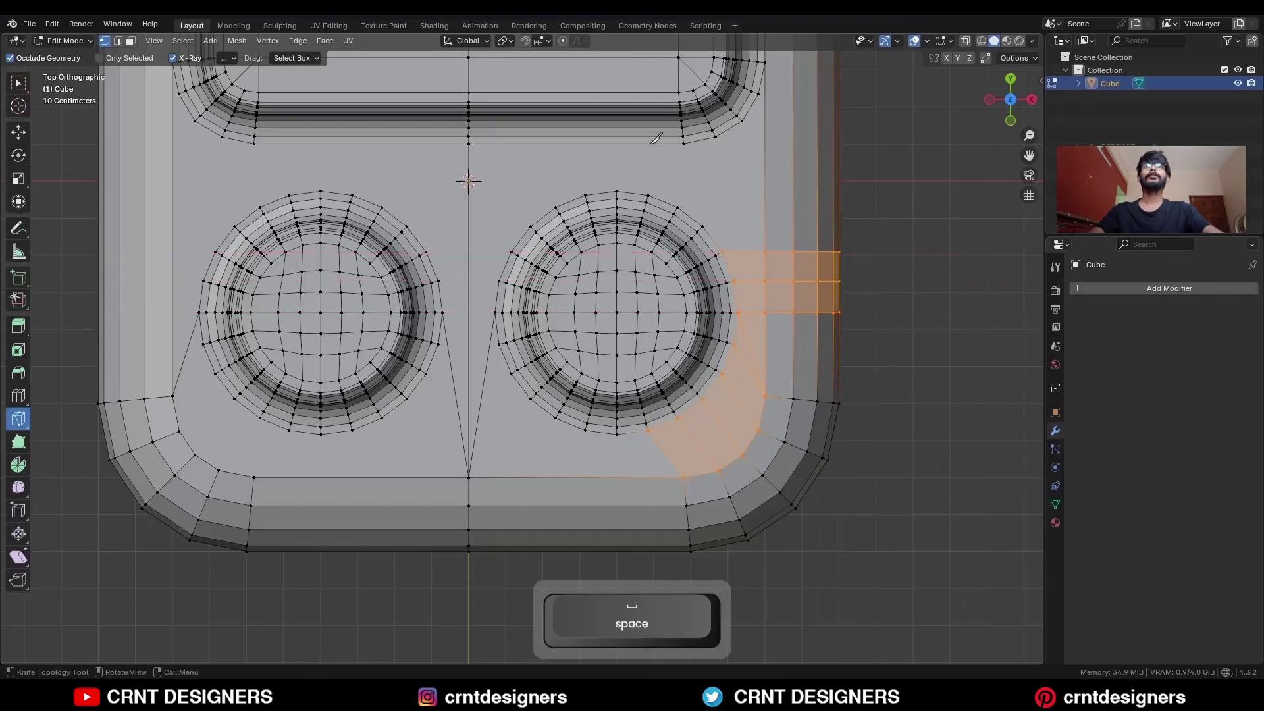
Step: Knife-cut vertical edges from the +X circle across the raised rectangle to the slab's far edge, and connect the circle to the rectangle's corner
{"action": "middle_click_drag", "start_coordinate": [640, 159], "coordinate": [661, 349], "text": "shift"}
{"action": "scroll", "coordinate": [644, 369], "scroll_direction": "down", "scroll_amount": 2}
{"action": "left_click", "coordinate": [604, 371]}
{"action": "left_click", "coordinate": [603, 91]}
{"action": "key", "text": "space"}
{"action": "left_click", "coordinate": [624, 374]}
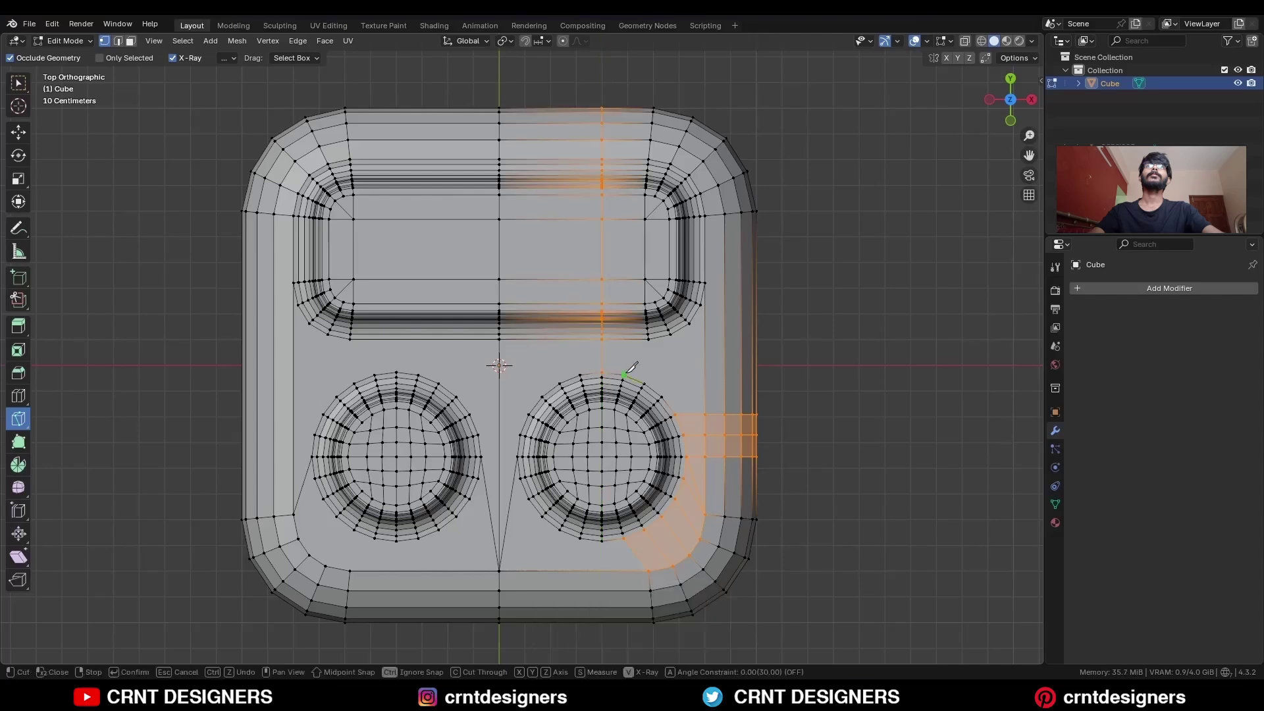
{"action": "key", "text": "y"}
{"action": "left_click", "coordinate": [626, 90]}
{"action": "key", "text": "space"}
{"action": "left_click", "coordinate": [645, 384]}
{"action": "left_click", "coordinate": [649, 339]}
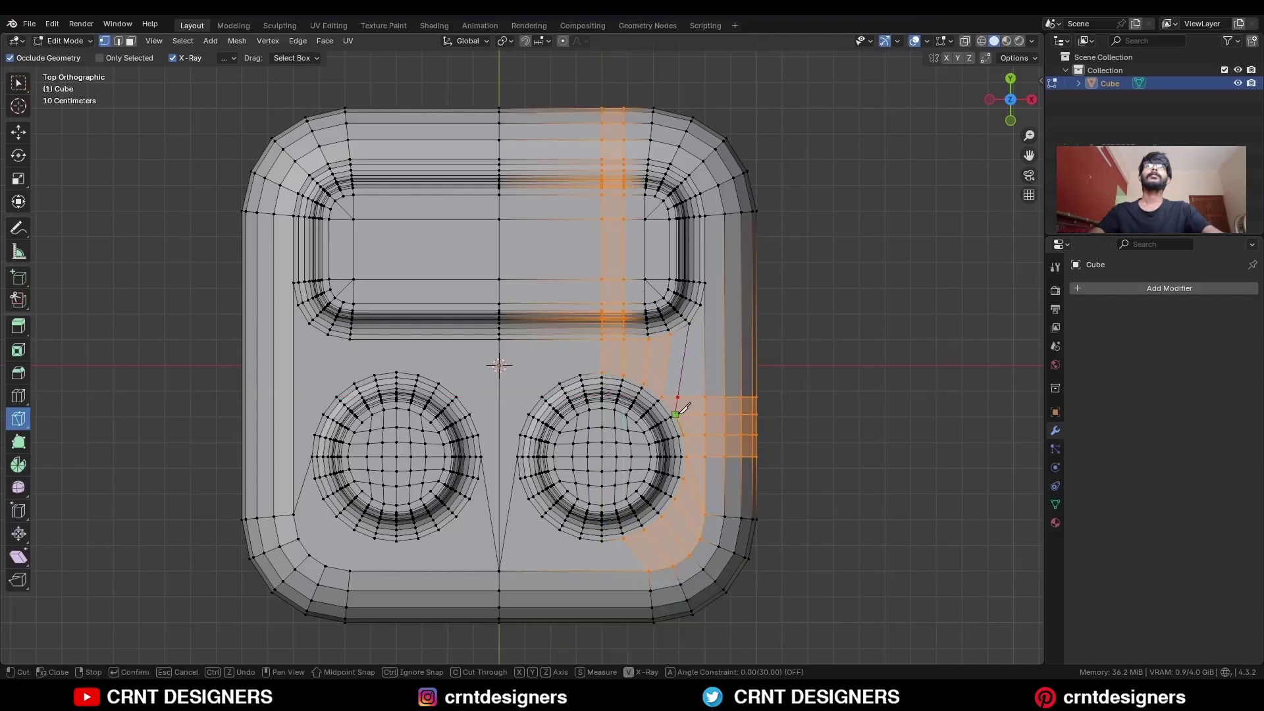
Step: Knife-cut horizontally from the raised rectangle's lower corner to the slab's +X side and dissolve the surplus horizontal cut beside the circle
{"action": "scroll", "coordinate": [696, 319], "scroll_direction": "up", "scroll_amount": 2}
{"action": "left_click", "coordinate": [708, 271]}
{"action": "key", "text": "x"}
{"action": "left_click", "coordinate": [869, 286]}
{"action": "key", "text": "space"}
{"action": "key", "text": "ctrl+x"}
{"action": "scroll", "coordinate": [645, 342], "scroll_direction": "down", "scroll_amount": 3}
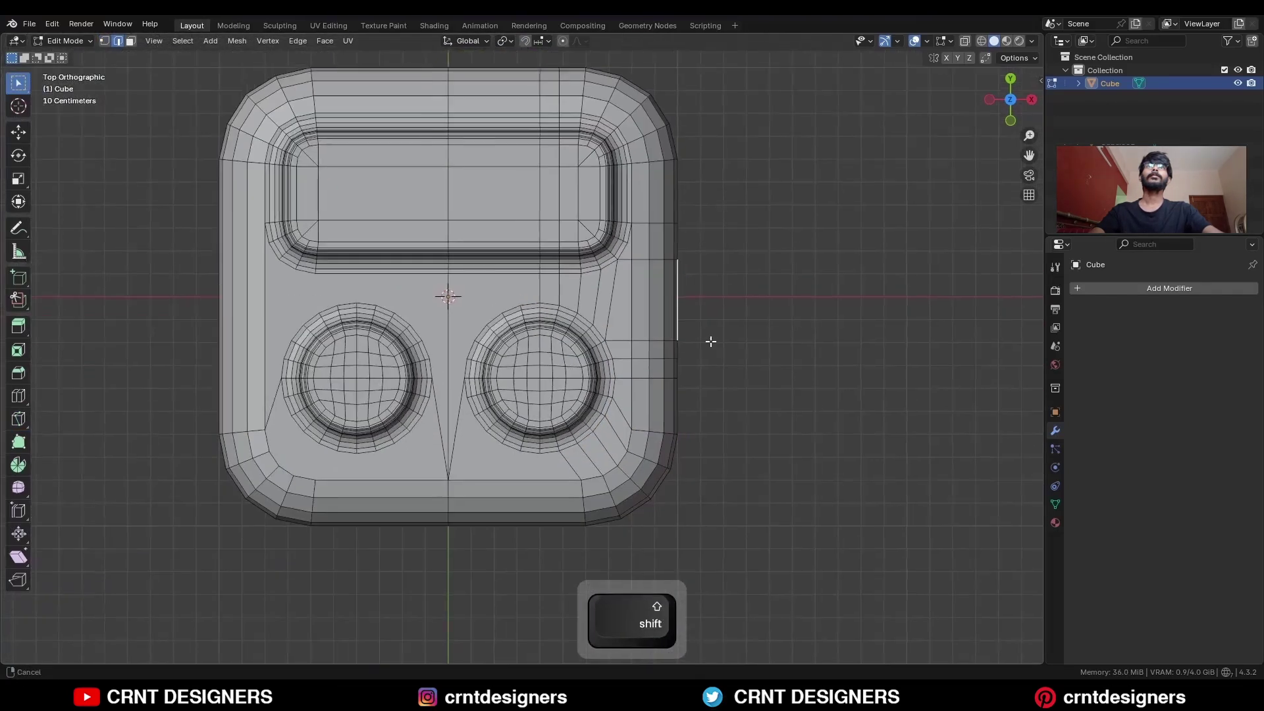
Step: Knife-cut edges from the lower inner quarter of the +X circle to the slab's near edge and to the centre line
{"action": "left_click", "coordinate": [19, 419]}
{"action": "scroll", "coordinate": [525, 372], "scroll_direction": "up", "scroll_amount": 2}
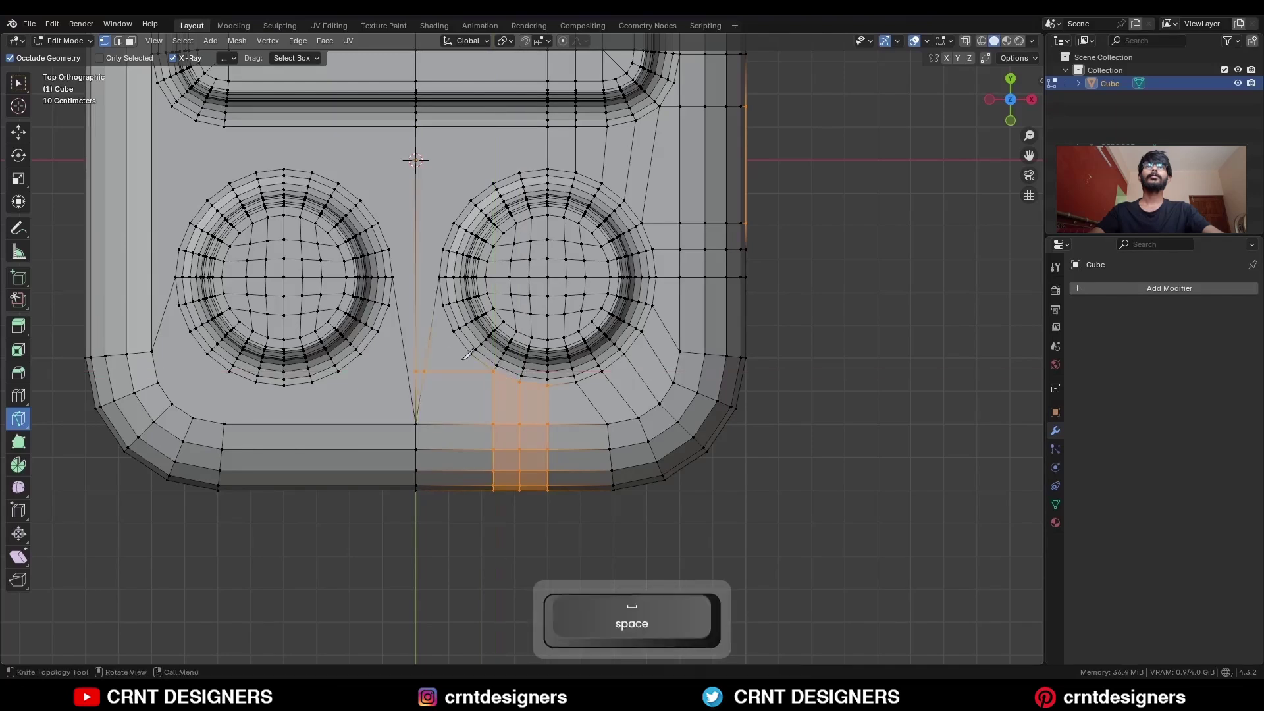
{"action": "left_click", "coordinate": [417, 274]}
{"action": "key", "text": "space"}
{"action": "middle_click_drag", "start_coordinate": [516, 279], "coordinate": [531, 425], "text": "shift"}
{"action": "scroll", "coordinate": [532, 423], "scroll_direction": "down", "scroll_amount": 1}
Step: Knife-cut edges from the upper inner quarter of the +X circle to the centre line and up to the slab's far edge
{"action": "left_click", "coordinate": [488, 359]}
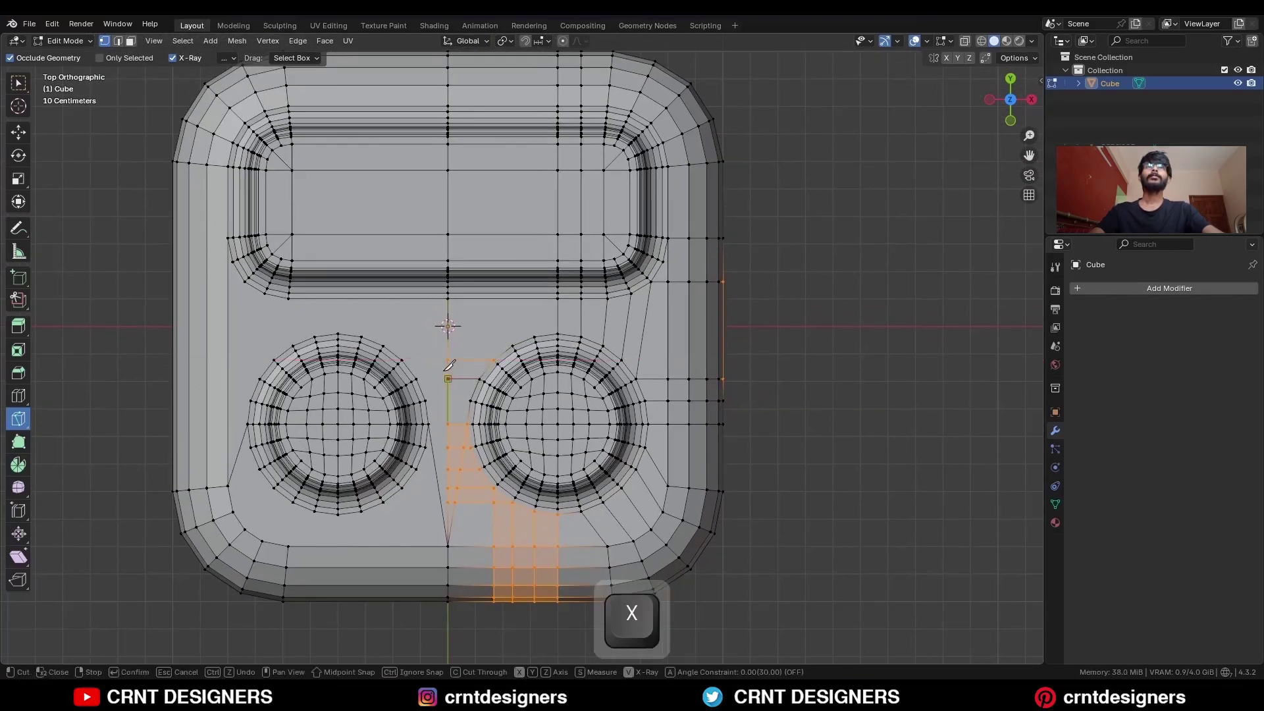
{"action": "middle_click_drag", "start_coordinate": [449, 366], "coordinate": [440, 428], "text": "shift"}
{"action": "key", "text": "c"}
{"action": "left_click", "coordinate": [525, 104]}
{"action": "key", "text": "space"}
Step: Dissolve the old slanted edge and the surplus lowest horizontal edge between the +X circle and the centre line
{"action": "key", "text": "w"}
{"action": "scroll", "coordinate": [490, 297], "scroll_direction": "up", "scroll_amount": 2}
{"action": "key", "text": "2"}
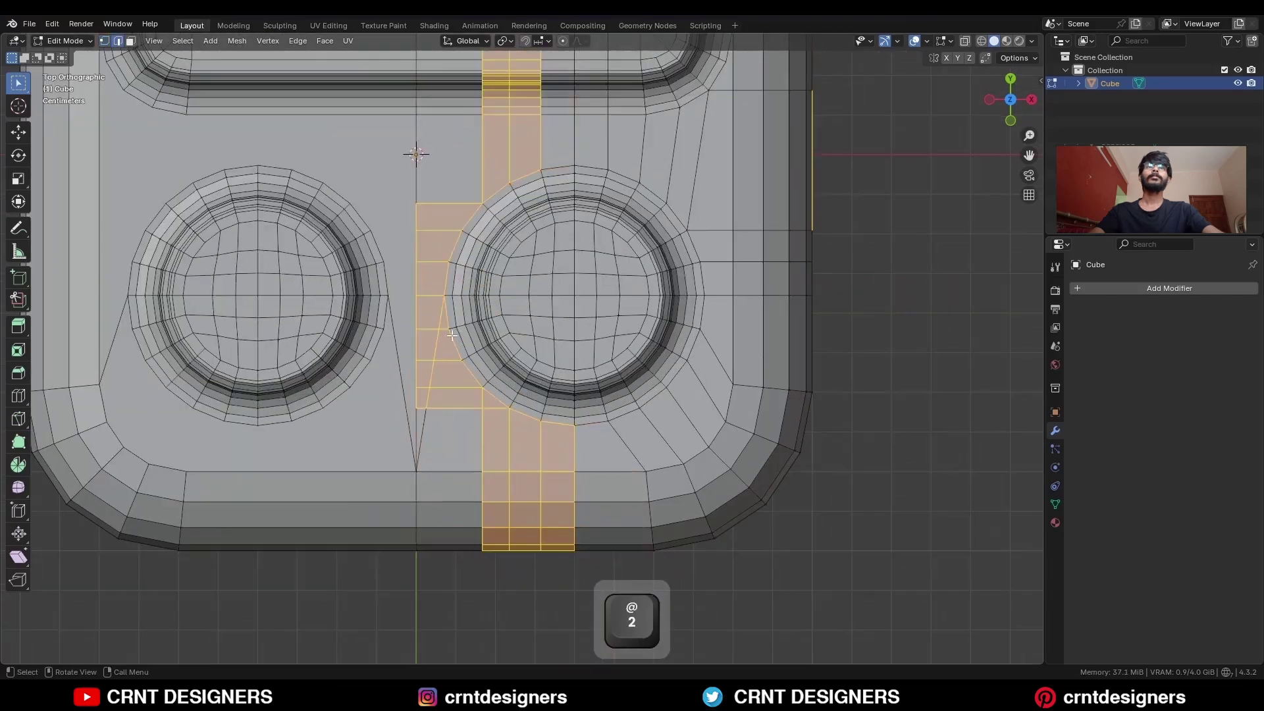
{"action": "left_click", "coordinate": [441, 317], "text": "alt"}
{"action": "key", "text": "ctrl+x"}
{"action": "left_click", "coordinate": [472, 412], "text": "alt"}
{"action": "key", "text": "ctrl+x"}
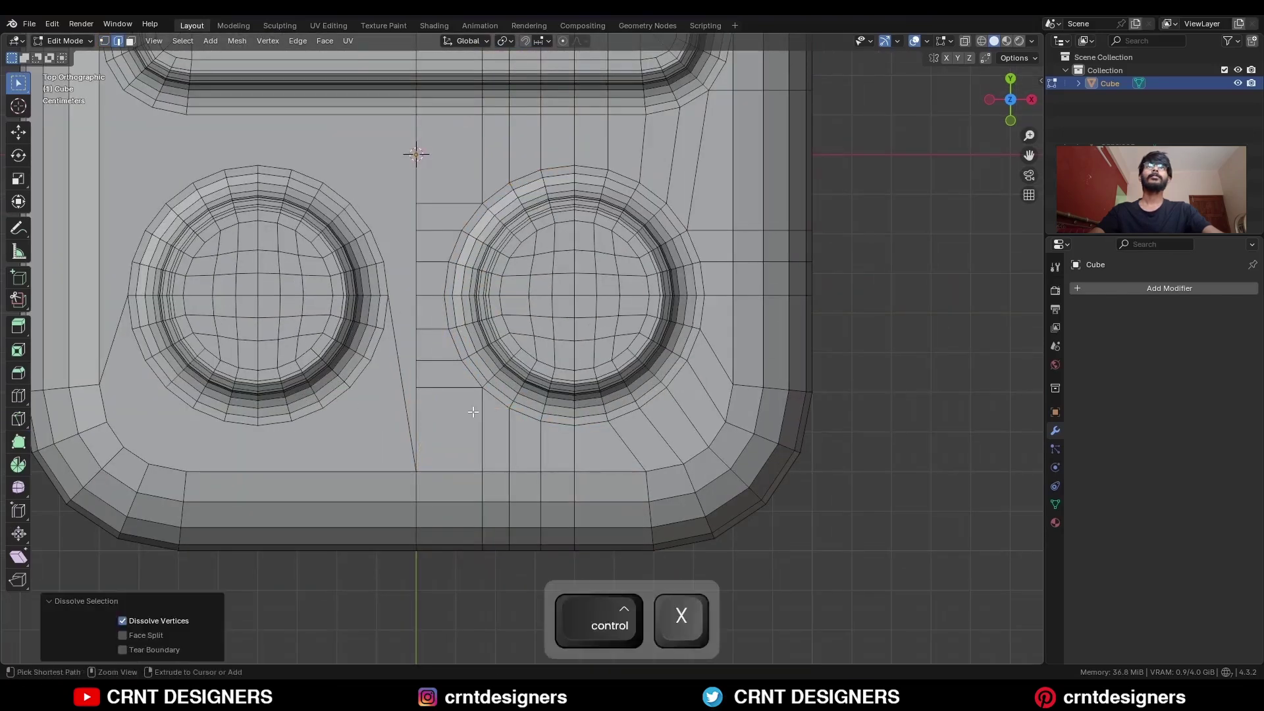
Step: Symmetrize the recut mesh from +X to -X and clear the selection
{"action": "scroll", "coordinate": [473, 411], "scroll_direction": "down", "scroll_amount": 3}
{"action": "key", "text": "a"}
{"action": "left_click", "coordinate": [237, 41]}
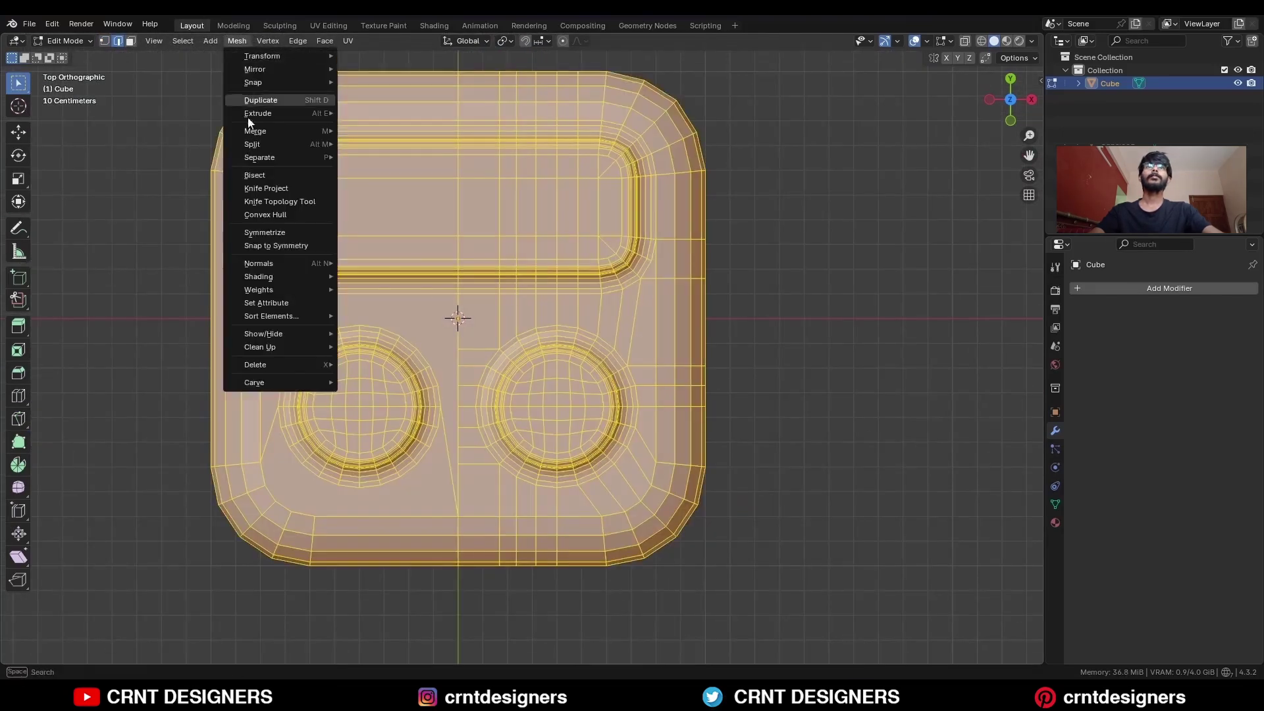
{"action": "left_click", "coordinate": [257, 233]}
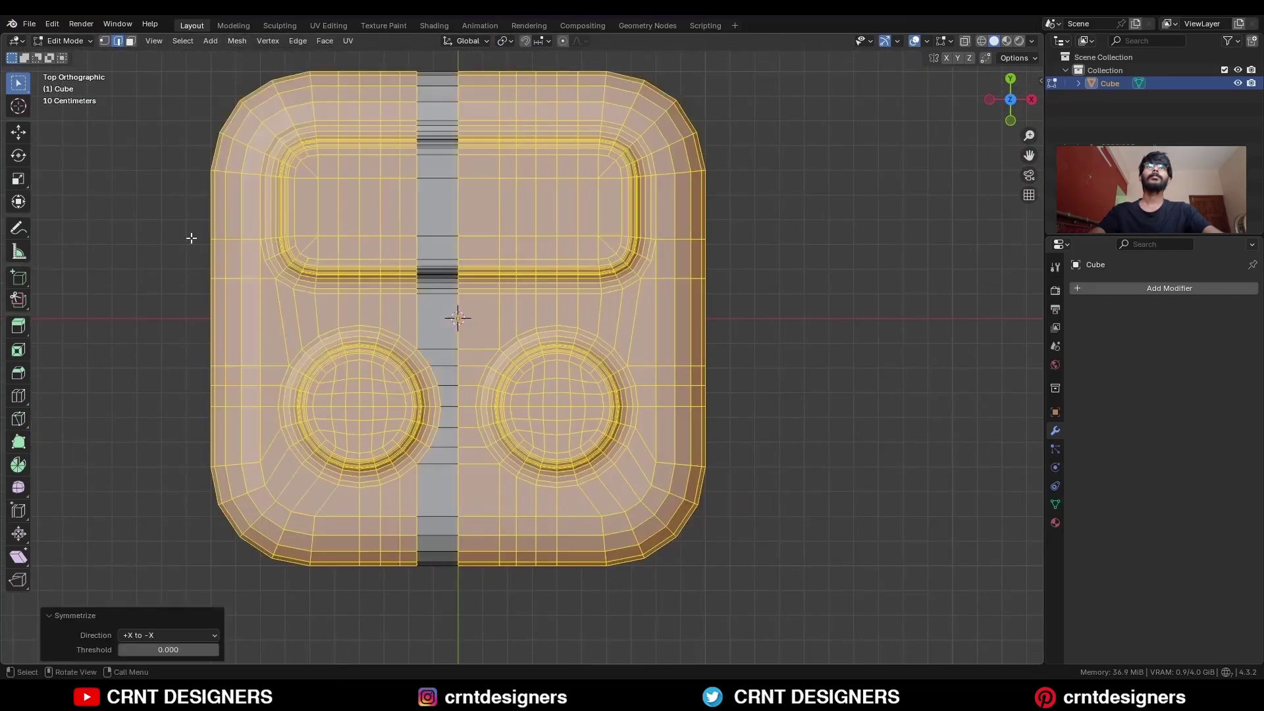
{"action": "left_click", "coordinate": [191, 238]}
Step: Delete the two large faces on the slab's underside and close the opening with Grid Fill
{"action": "key", "text": "Tab"}
{"action": "left_click", "coordinate": [780, 292]}
{"action": "middle_click_drag", "start_coordinate": [780, 292], "coordinate": [689, 154]}
{"action": "key", "text": "Tab"}
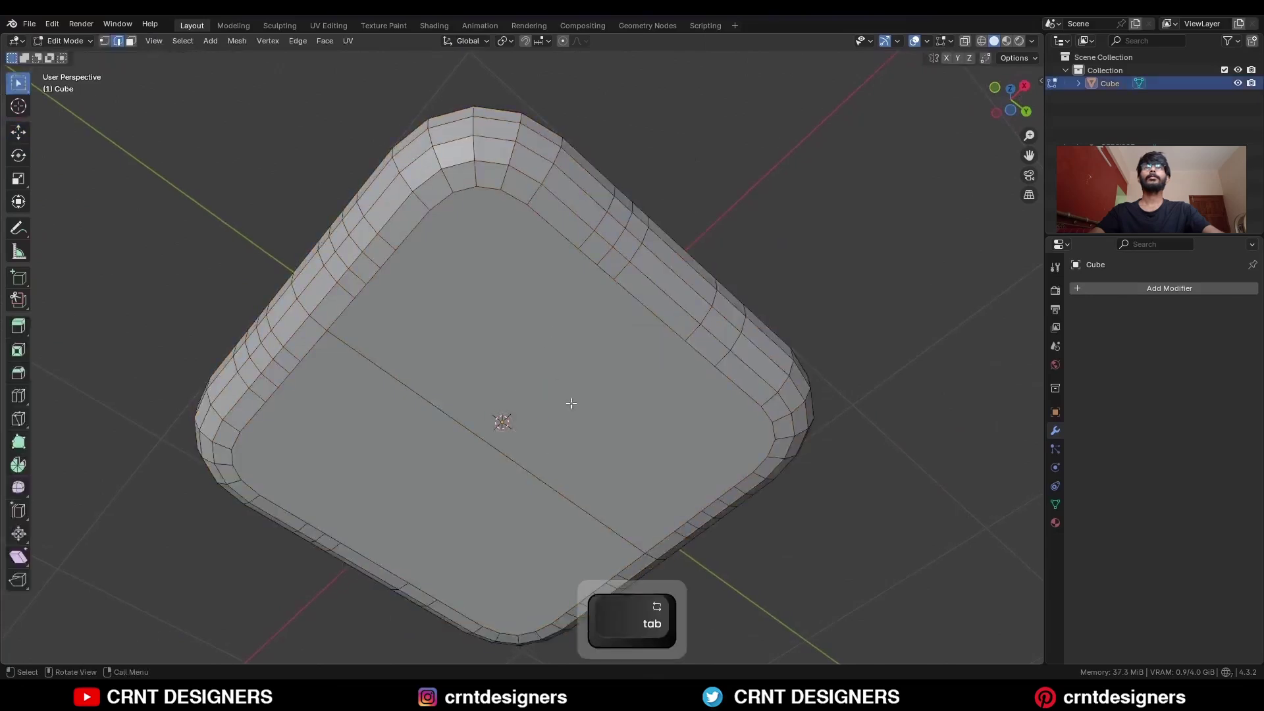
{"action": "key", "text": "3"}
{"action": "left_click", "coordinate": [503, 427]}
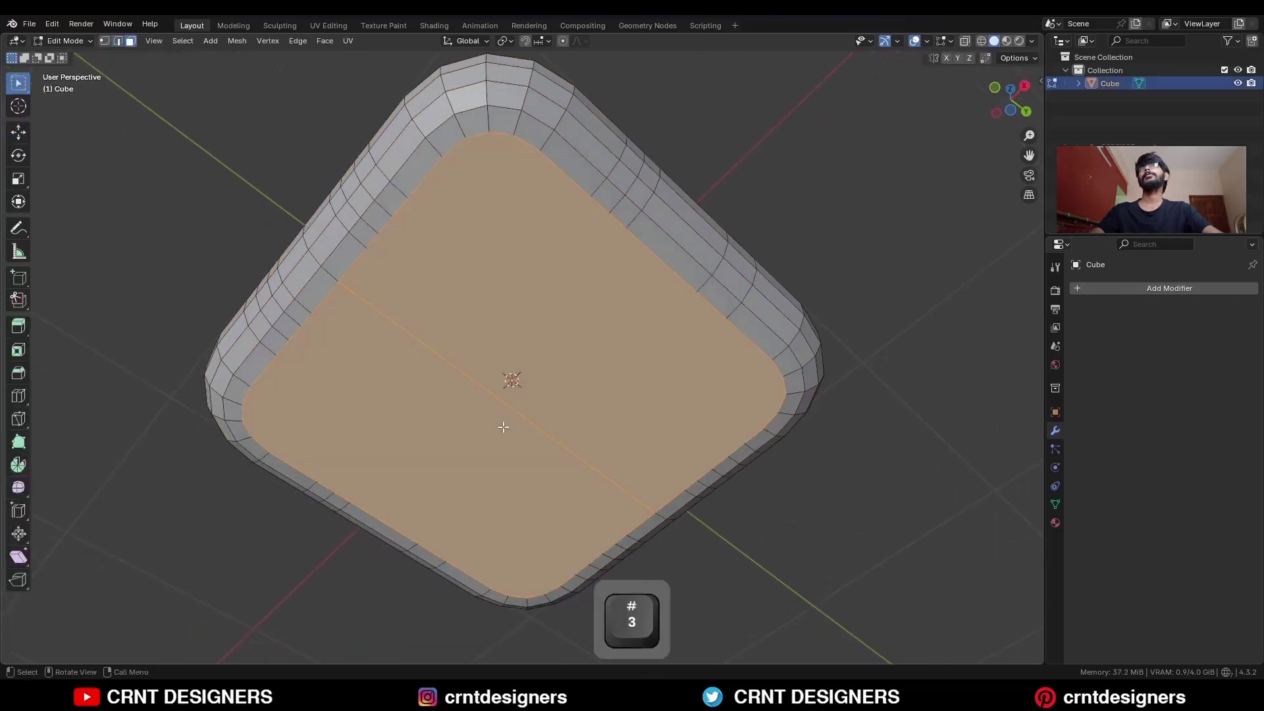
{"action": "key", "text": "x"}
{"action": "left_click", "coordinate": [638, 360]}
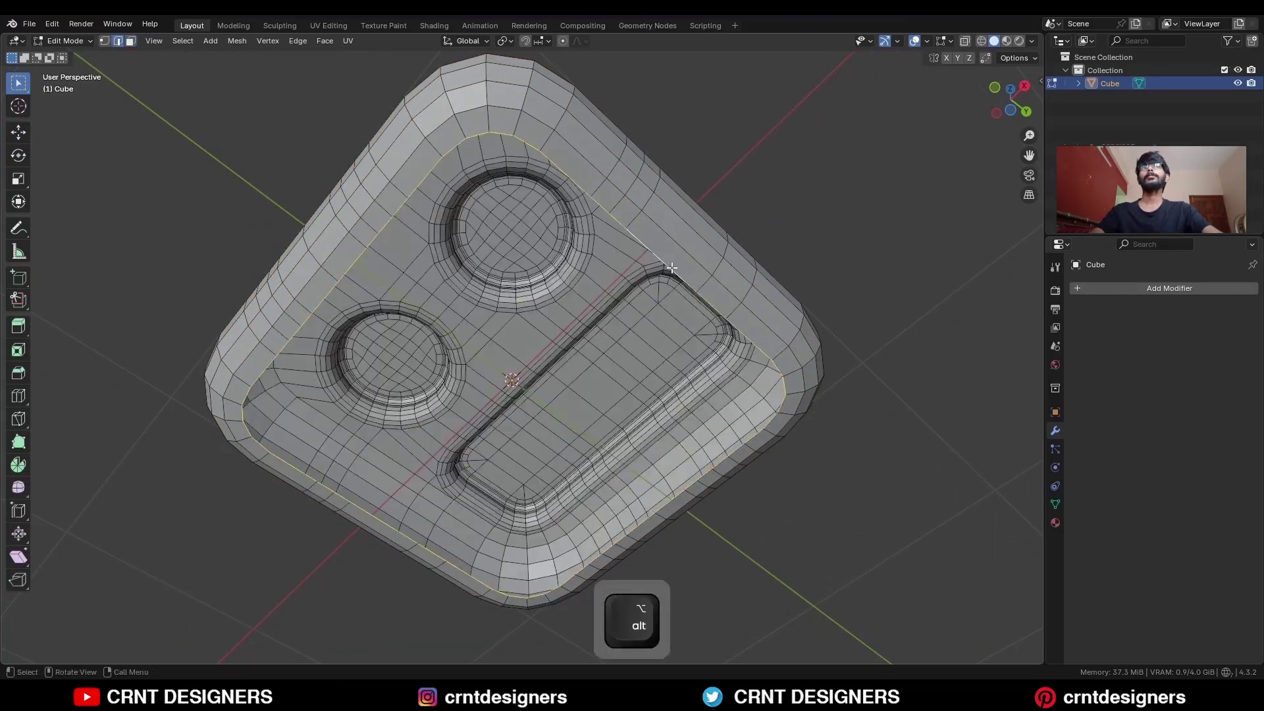
{"action": "left_click", "coordinate": [325, 41]}
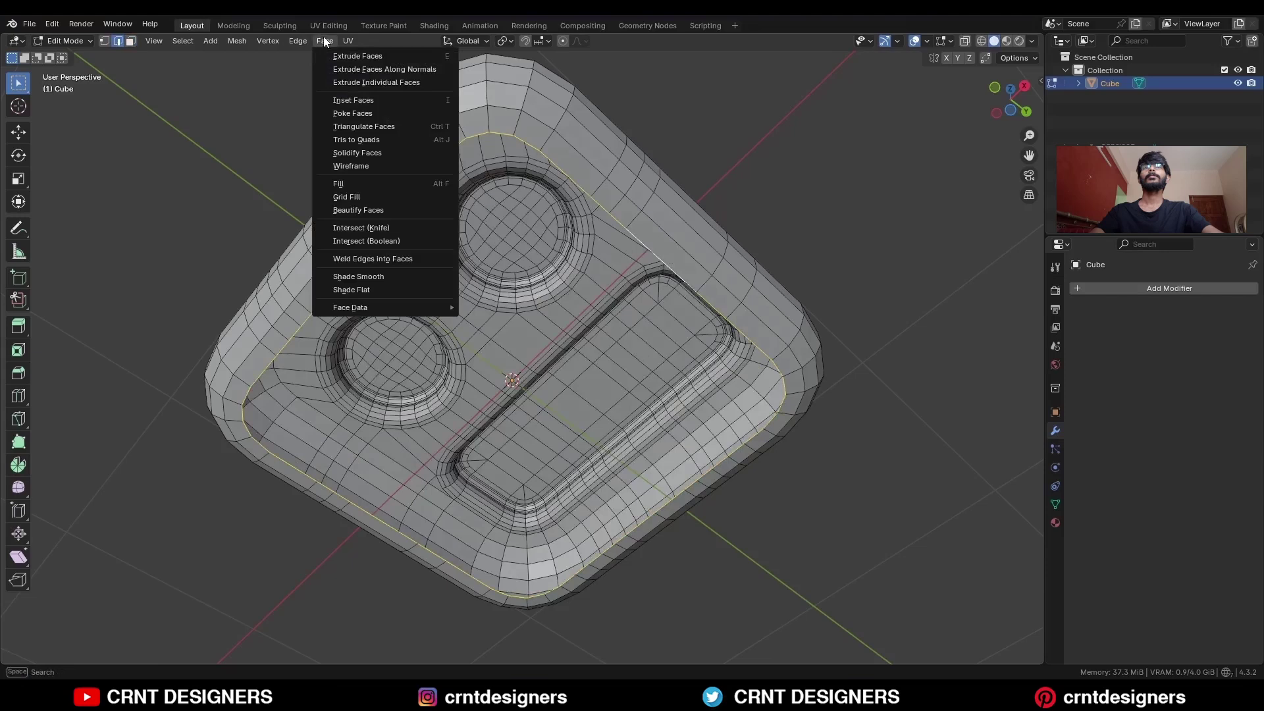
{"action": "left_click", "coordinate": [361, 198]}
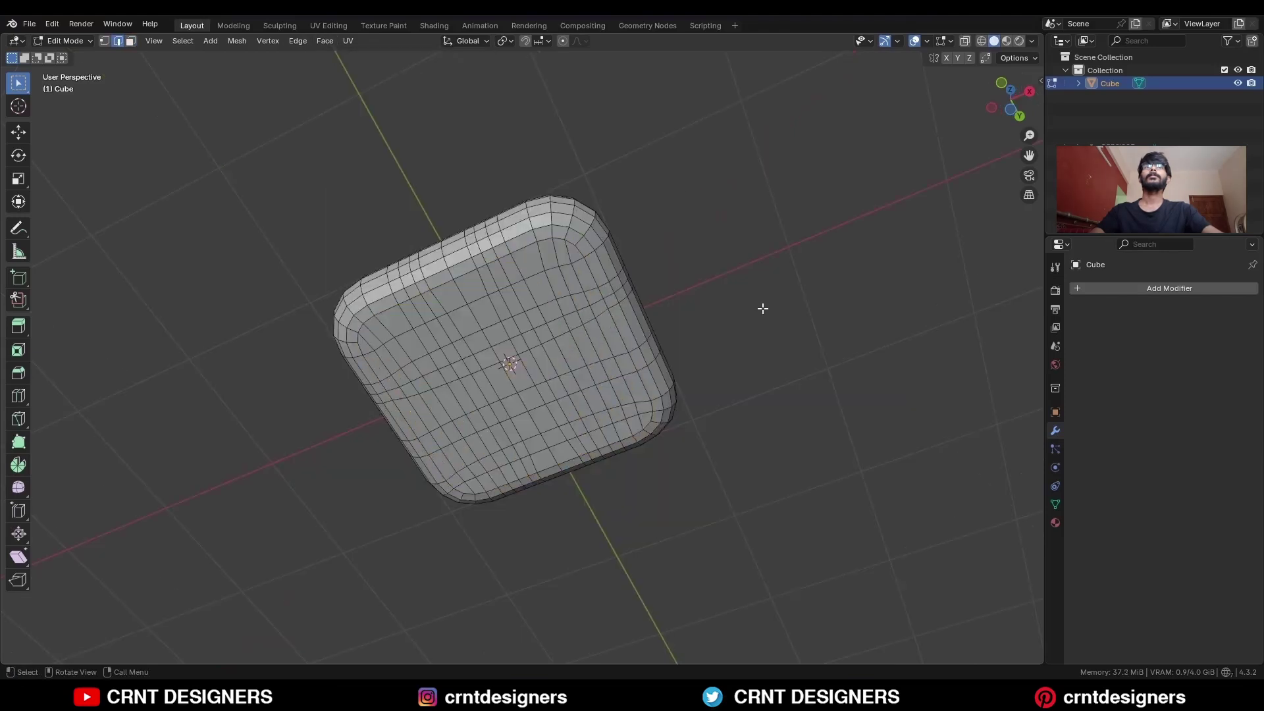
Step: Add a Subdivision modifier at level 2 to the slab and shade it smooth
{"action": "key", "text": "Tab"}
{"action": "middle_click_drag", "start_coordinate": [762, 307], "coordinate": [677, 455]}
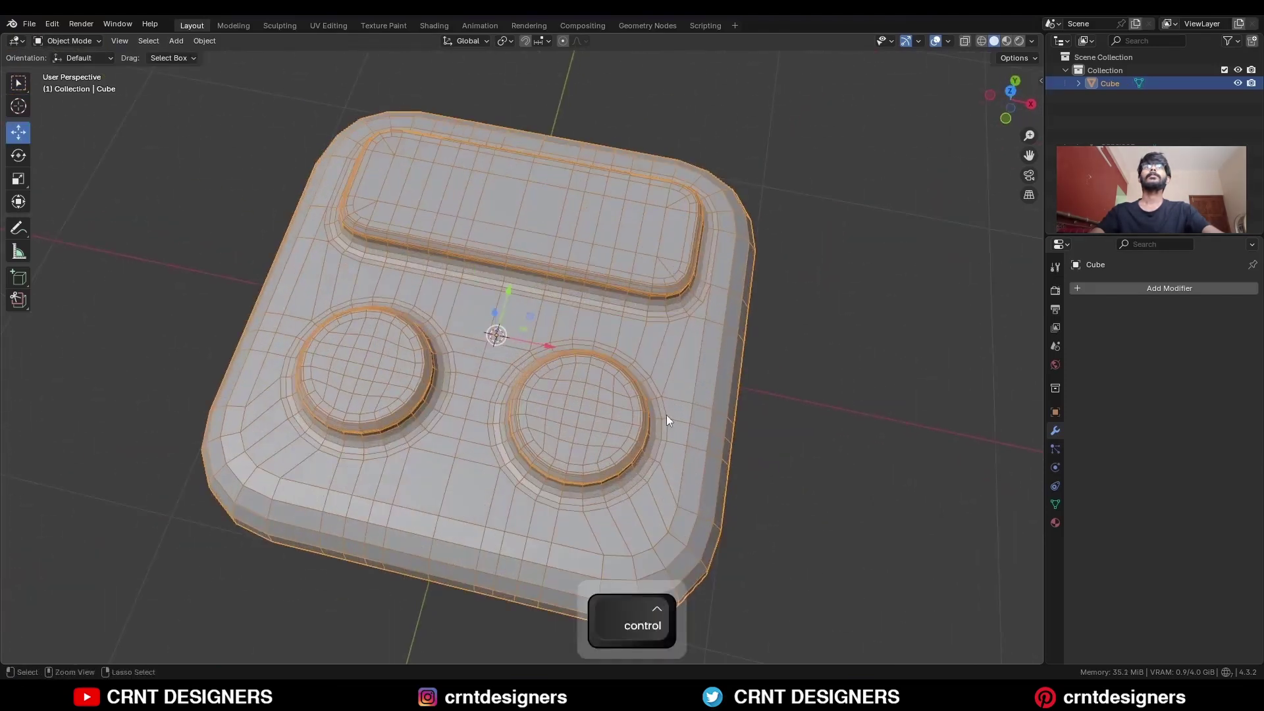
{"action": "key", "text": "ctrl+2"}
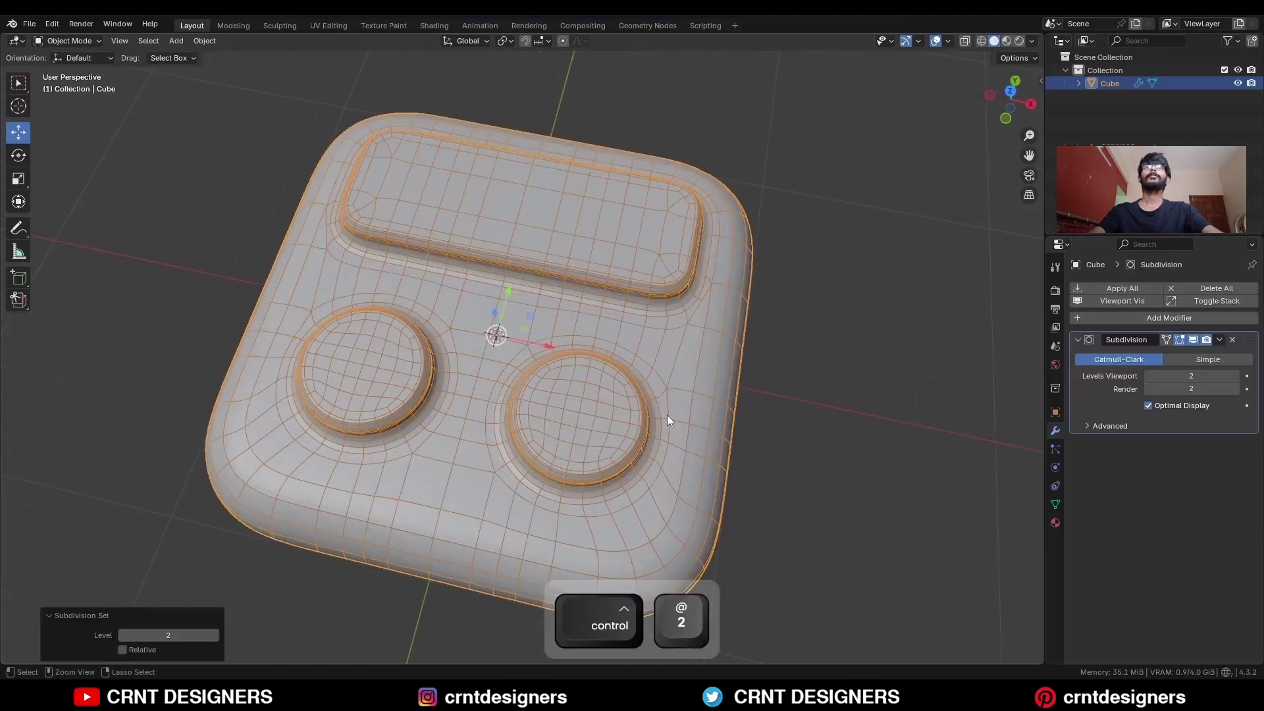
{"action": "right_click", "coordinate": [602, 254]}
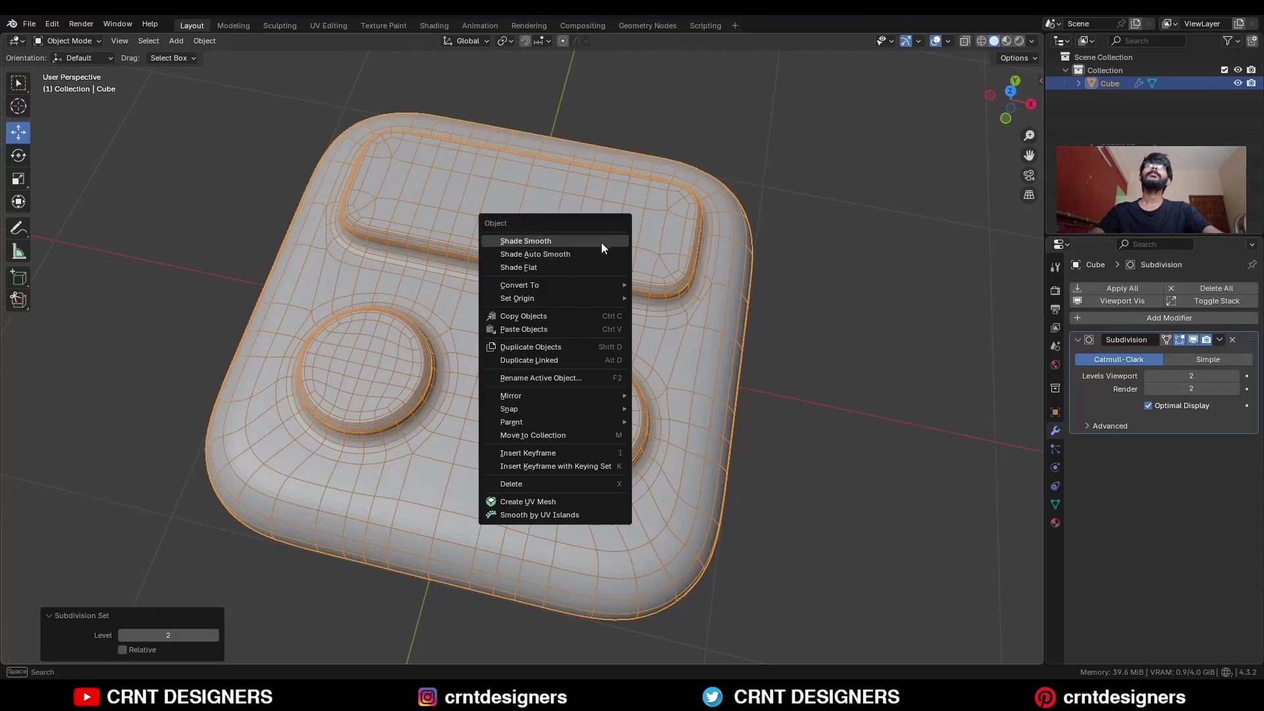
{"action": "left_click", "coordinate": [602, 241]}
{"action": "left_click", "coordinate": [795, 231]}
Step: Hide the viewport overlays in Object Mode and save the file
{"action": "key", "text": "alt+shift+z"}
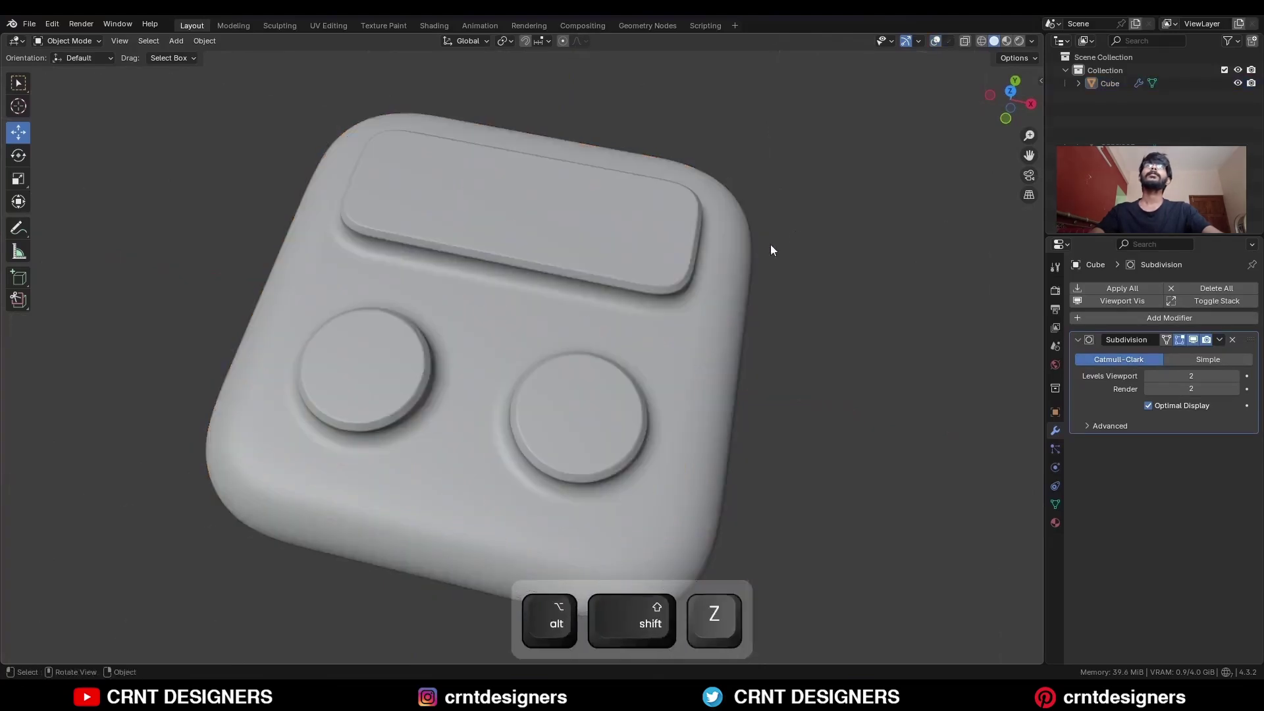
{"action": "middle_click_drag", "start_coordinate": [773, 250], "coordinate": [722, 304]}
{"action": "key", "text": "ctrl+s"}
Step: Set the solid viewport lighting to MatCap and turn on Cavity
{"action": "left_click", "coordinate": [1033, 42]}
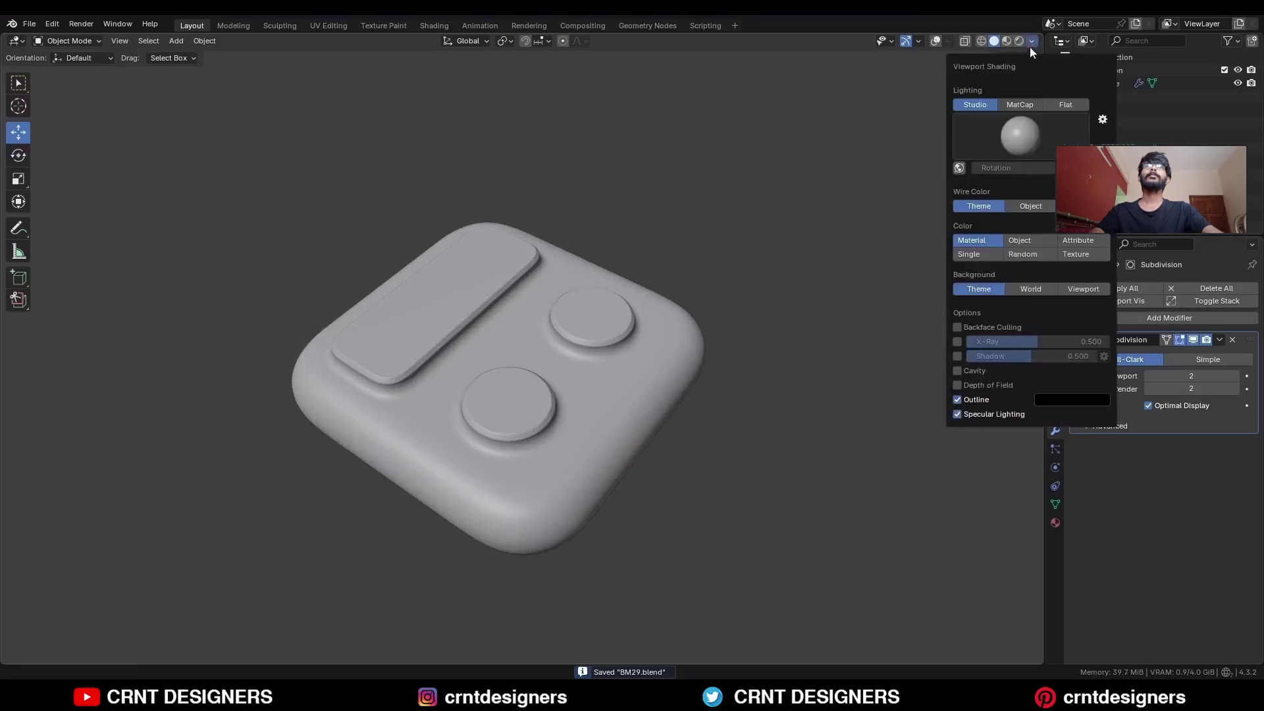
{"action": "left_click", "coordinate": [1016, 103]}
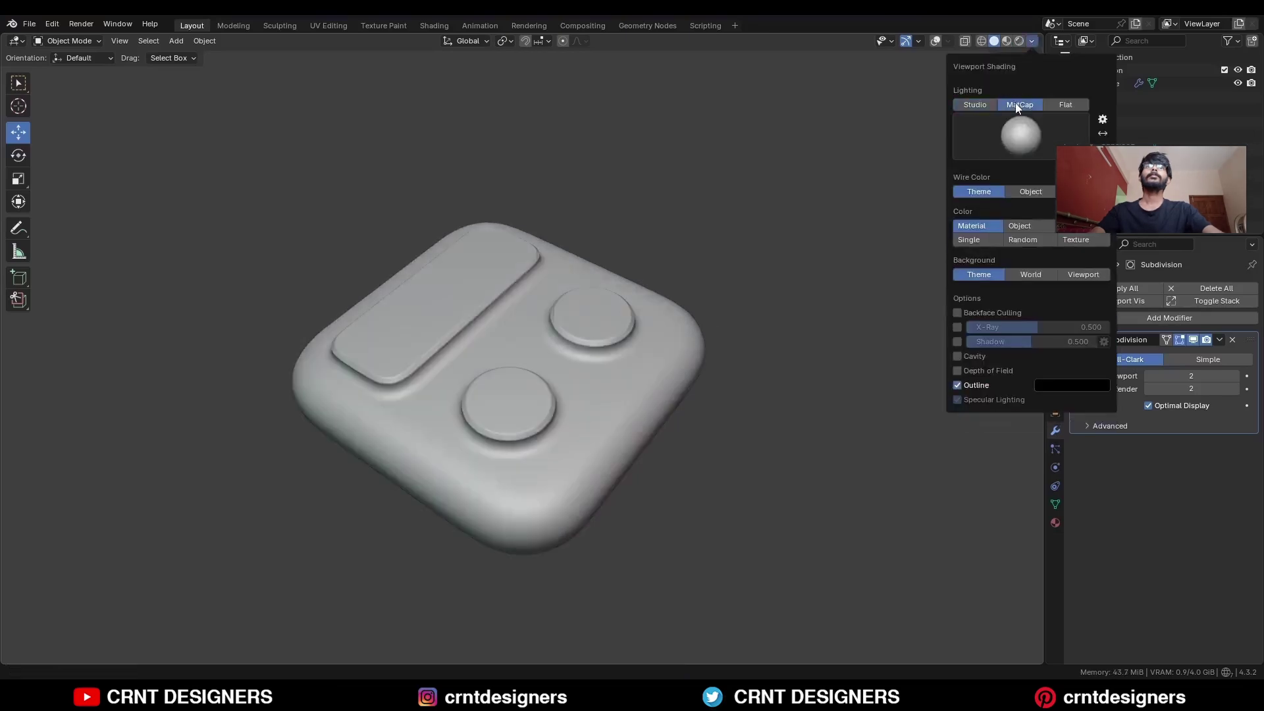
{"action": "left_click", "coordinate": [957, 356]}
Step: Bevel the edge loop around the base of the +X circle with 2 segments and an offset of about 0.01 m
{"action": "mouse_move", "coordinate": [745, 382]}
{"action": "middle_mouse_down"}
{"action": "mouse_move", "coordinate": [595, 362]}
{"action": "mouse_move", "coordinate": [644, 373]}
{"action": "middle_mouse_up"}
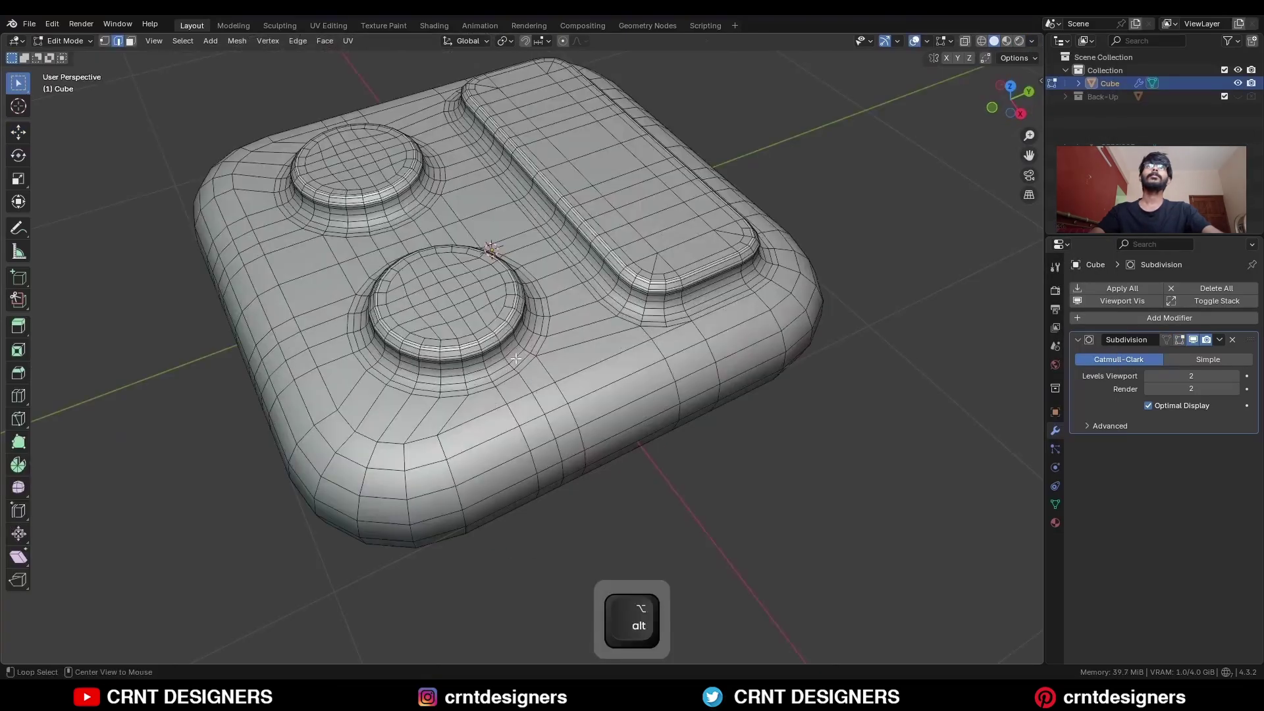
{"action": "key", "text": "ctrl+r"}
{"action": "scroll", "coordinate": [536, 356], "scroll_direction": "up", "scroll_amount": 2}
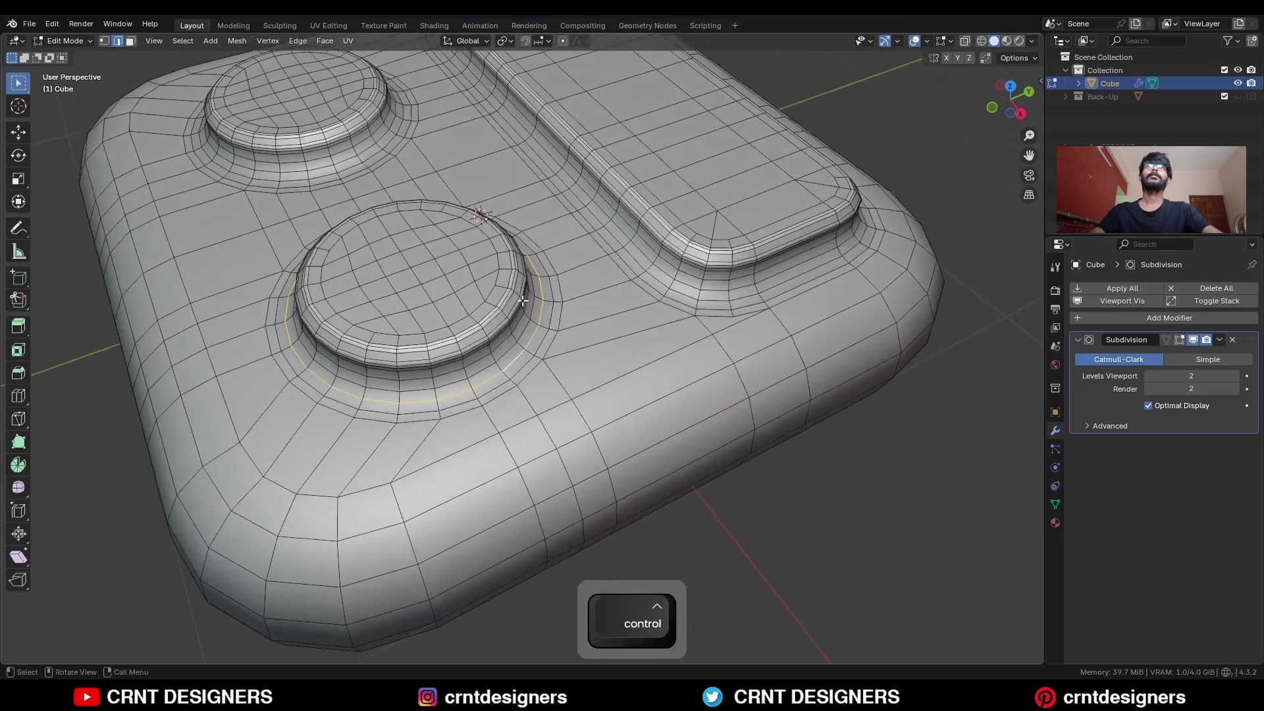
{"action": "key", "text": "ctrl+b"}
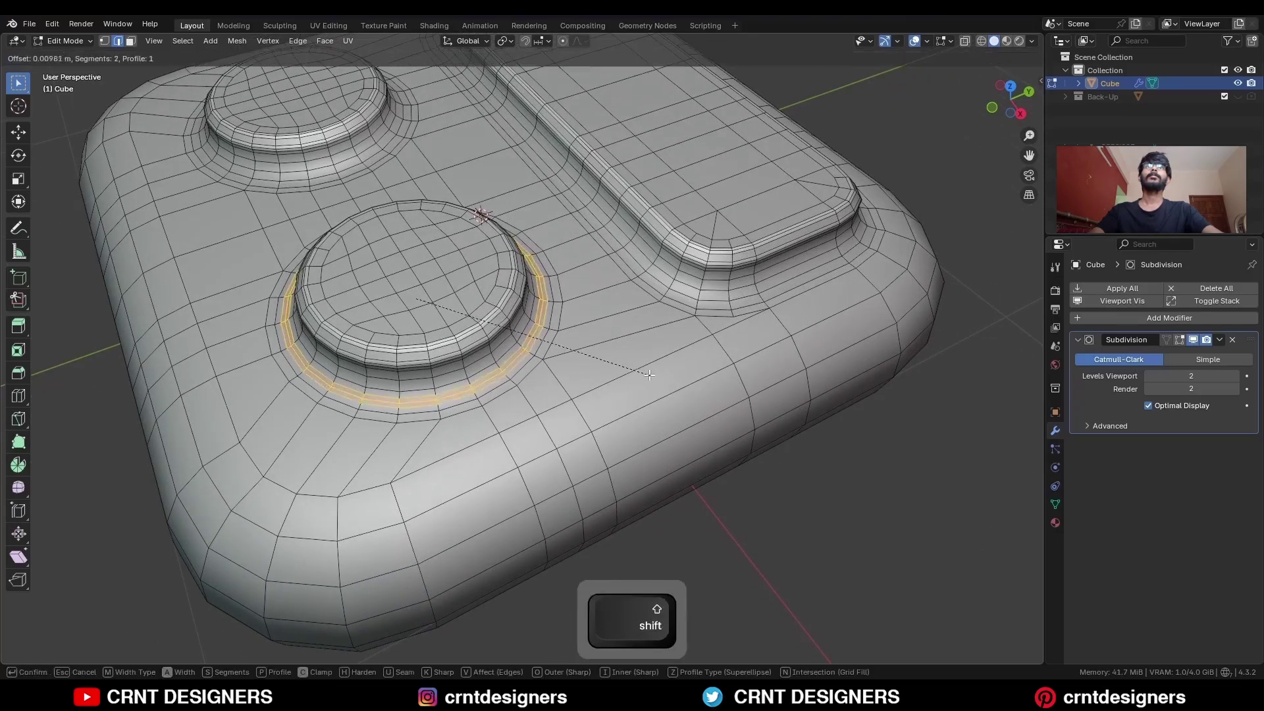
{"action": "left_click", "coordinate": [649, 375]}
Step: Reduce the selection to the bevel's middle loop and shrink it about 0.006 m into the slab as a groove
{"action": "scroll", "coordinate": [649, 375], "scroll_direction": "up", "scroll_amount": 2}
{"action": "key", "text": "ctrl+KP_Subtract"}
{"action": "key", "text": "alt+s"}
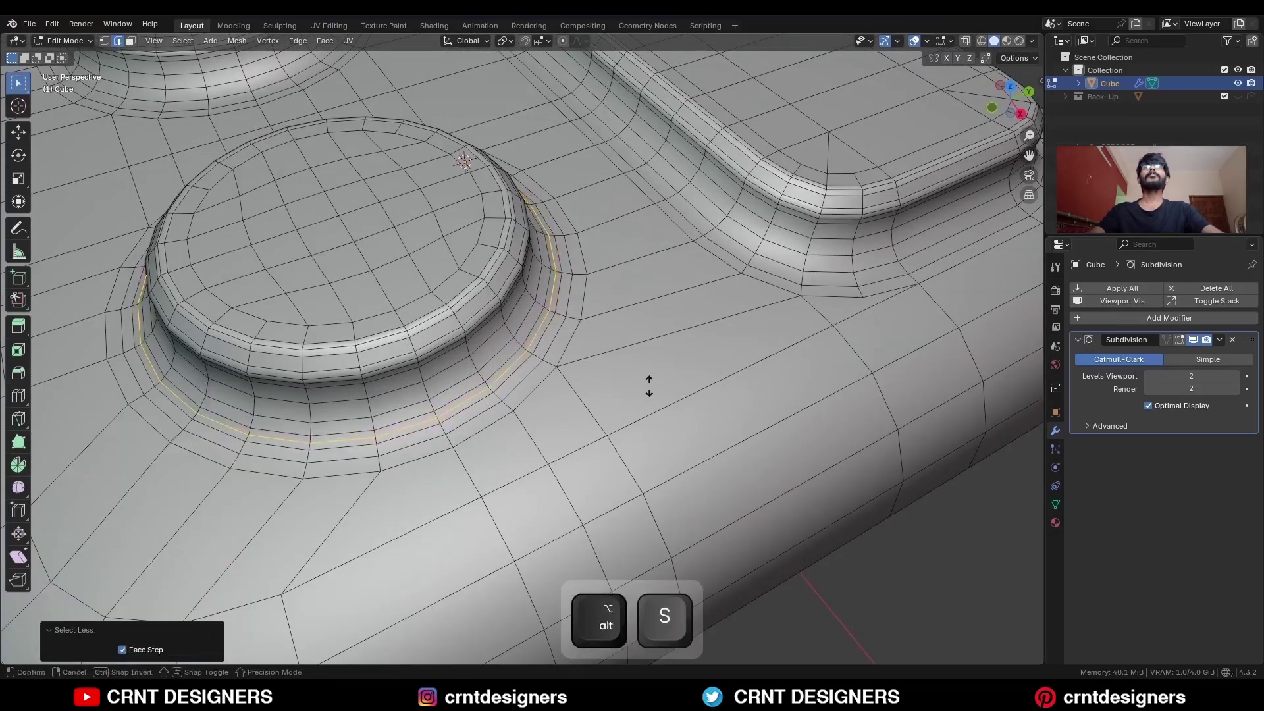
{"action": "left_click", "coordinate": [649, 405]}
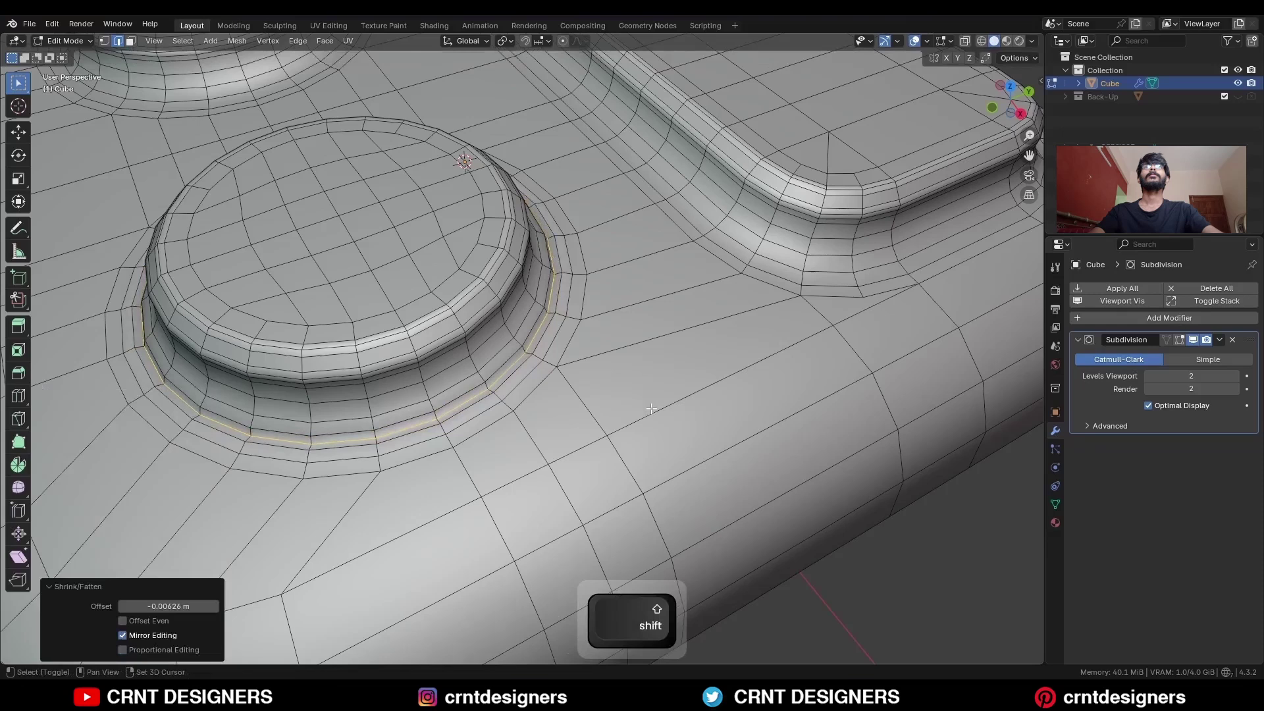
Step: Bevel the groove's edge loops around the +X circle with 2 segments and an offset of about 0.004 m
{"action": "left_click", "coordinate": [534, 334], "text": "alt+shift"}
{"action": "middle_click_drag", "start_coordinate": [535, 335], "coordinate": [569, 329]}
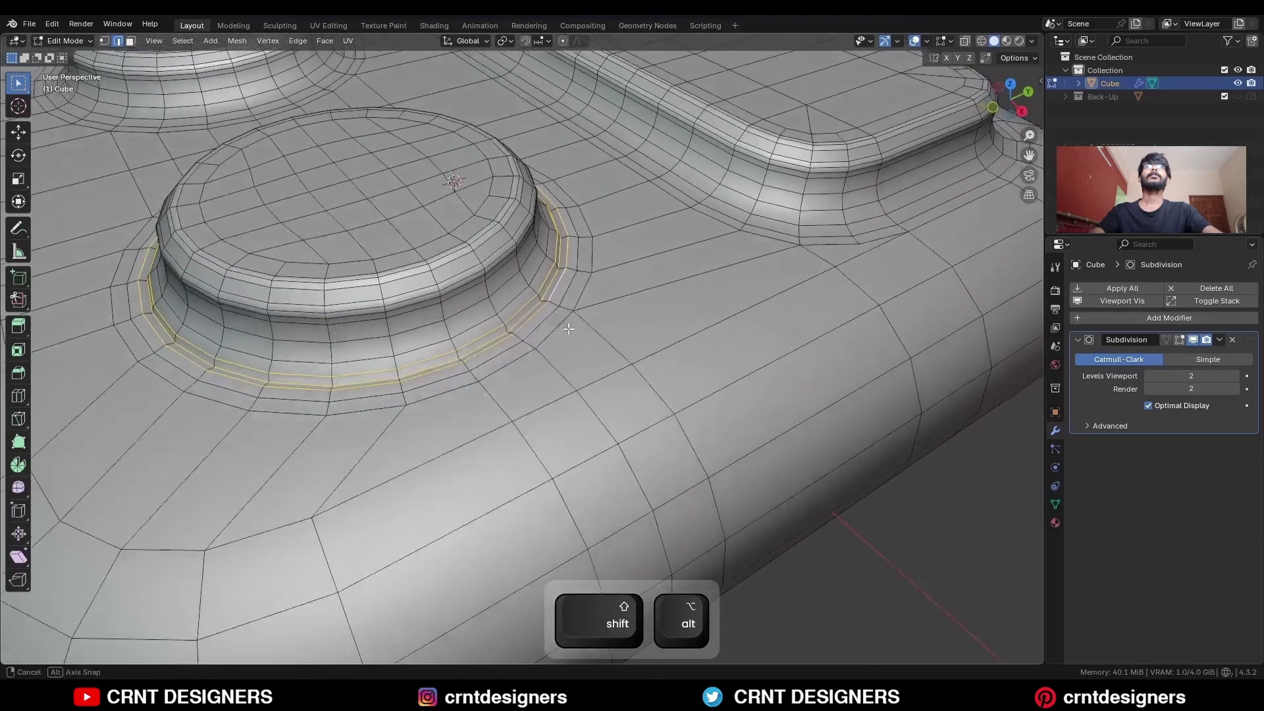
{"action": "scroll", "coordinate": [569, 329], "scroll_direction": "up", "scroll_amount": 3}
{"action": "key", "text": "ctrl+b"}
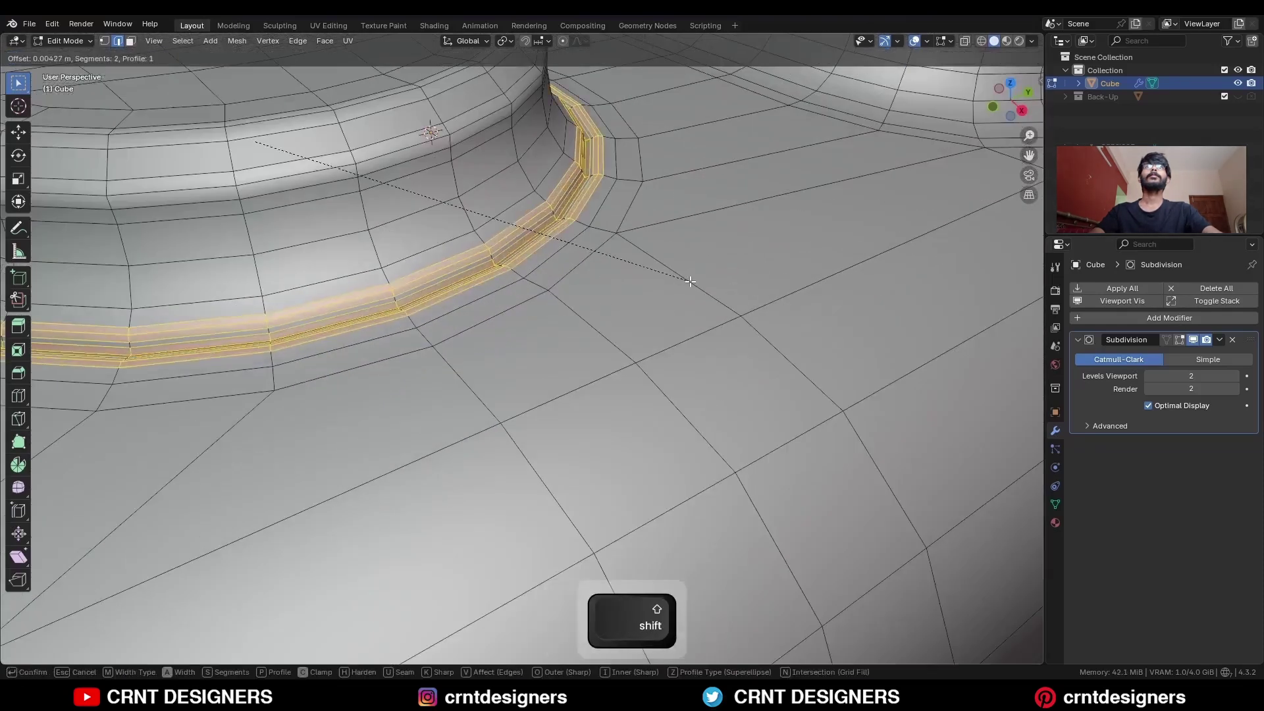
{"action": "left_click", "coordinate": [689, 282], "text": "shift"}
Step: Select the whole top face region of the raised rounded rectangle and inset it by about 0.009 m
{"action": "key", "text": "3"}
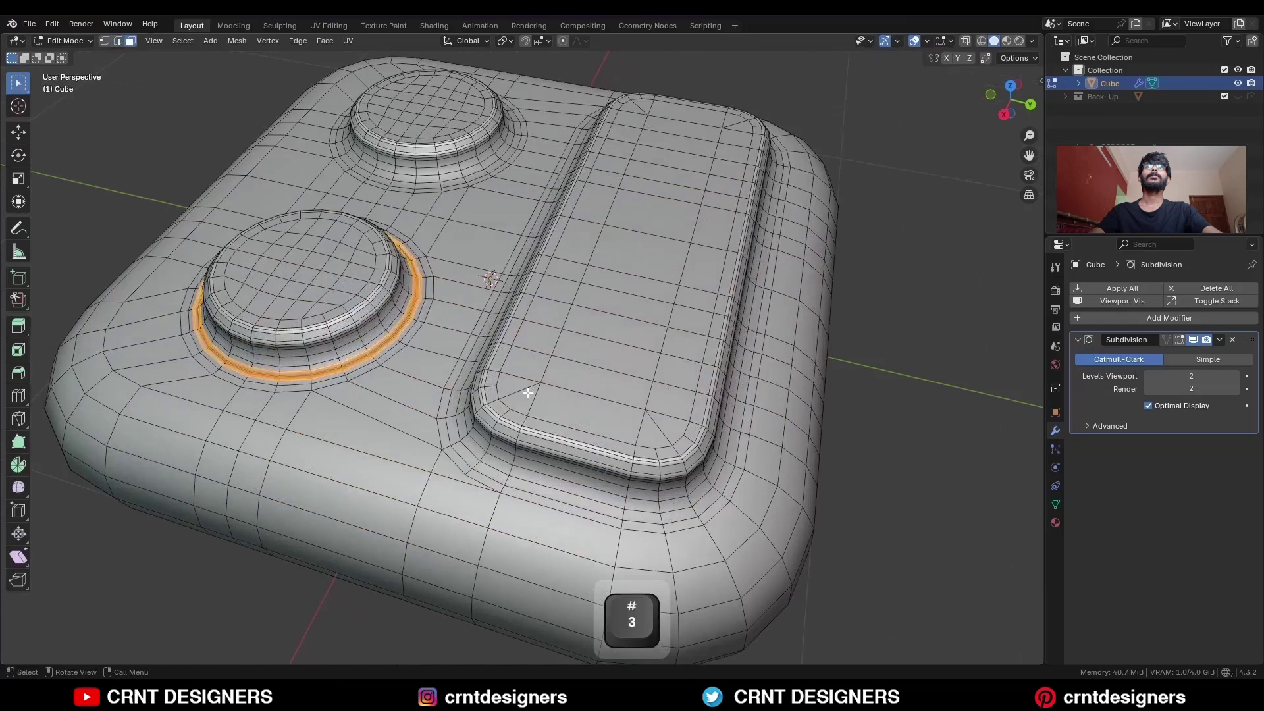
{"action": "left_click", "coordinate": [517, 399]}
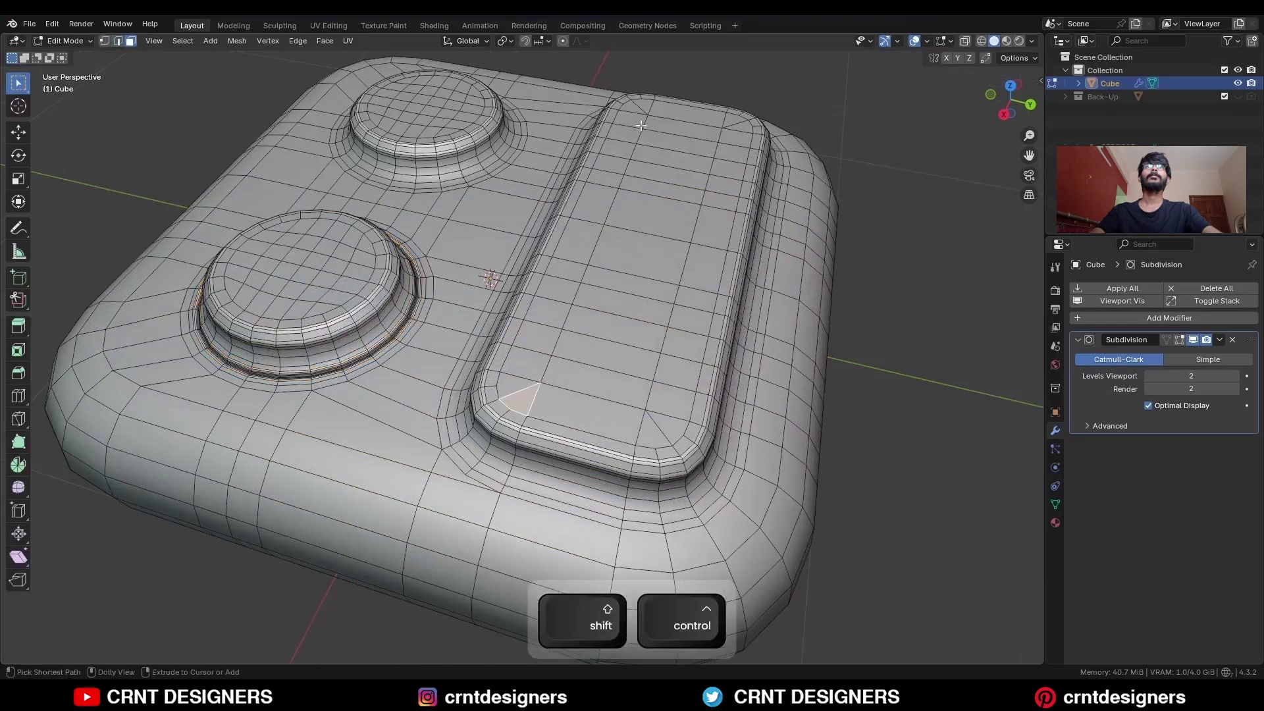
{"action": "left_click", "coordinate": [646, 110], "text": "ctrl+shift"}
{"action": "left_click", "coordinate": [654, 434], "text": "ctrl+shift"}
{"action": "scroll", "coordinate": [698, 408], "scroll_direction": "up", "scroll_amount": 2}
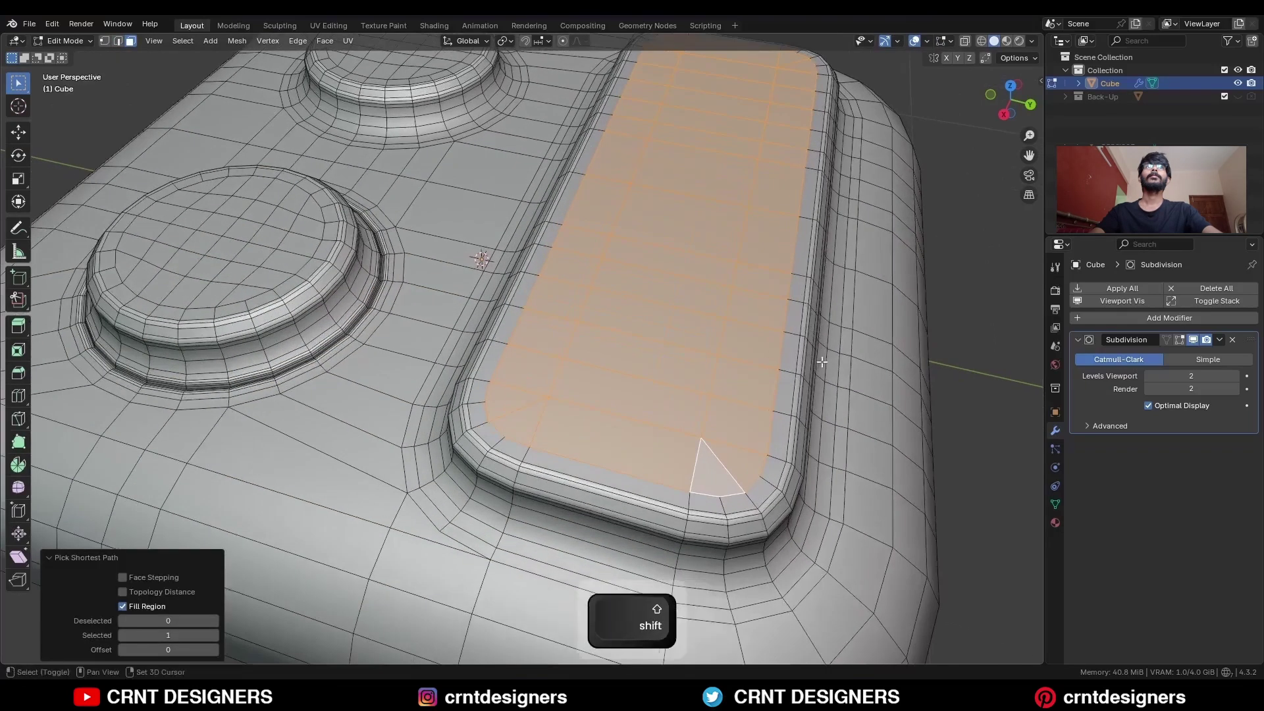
{"action": "middle_click_drag", "start_coordinate": [903, 353], "coordinate": [767, 363], "text": "shift"}
{"action": "key", "text": "i"}
{"action": "left_click", "coordinate": [843, 350]}
Step: Extrude the inset region about 0.0164 m down along its normals and inset the recessed floor slightly
{"action": "scroll", "coordinate": [767, 363], "scroll_direction": "up", "scroll_amount": 2}
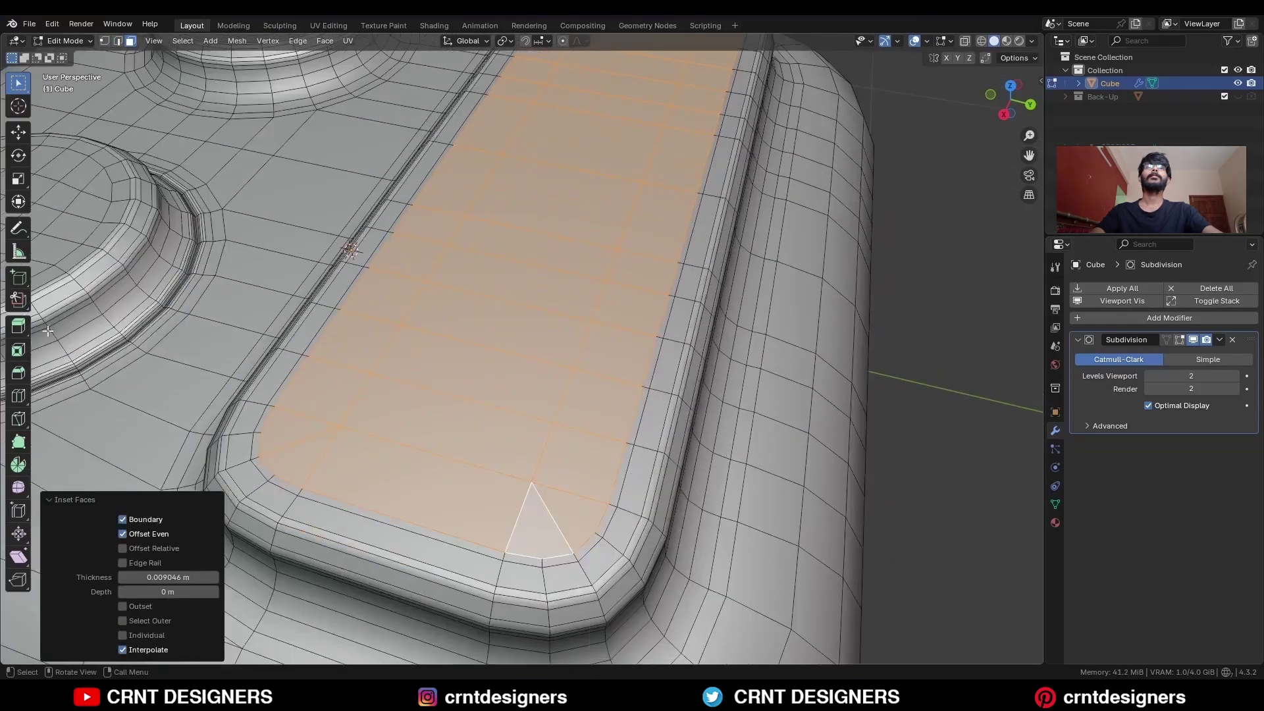
{"action": "left_click", "coordinate": [18, 328]}
{"action": "left_click", "coordinate": [78, 385]}
{"action": "scroll", "coordinate": [555, 197], "scroll_direction": "down", "scroll_amount": 3}
{"action": "left_click_drag", "start_coordinate": [557, 176], "coordinate": [561, 198], "text": "shift"}
{"action": "scroll", "coordinate": [826, 351], "scroll_direction": "up", "scroll_amount": 4}
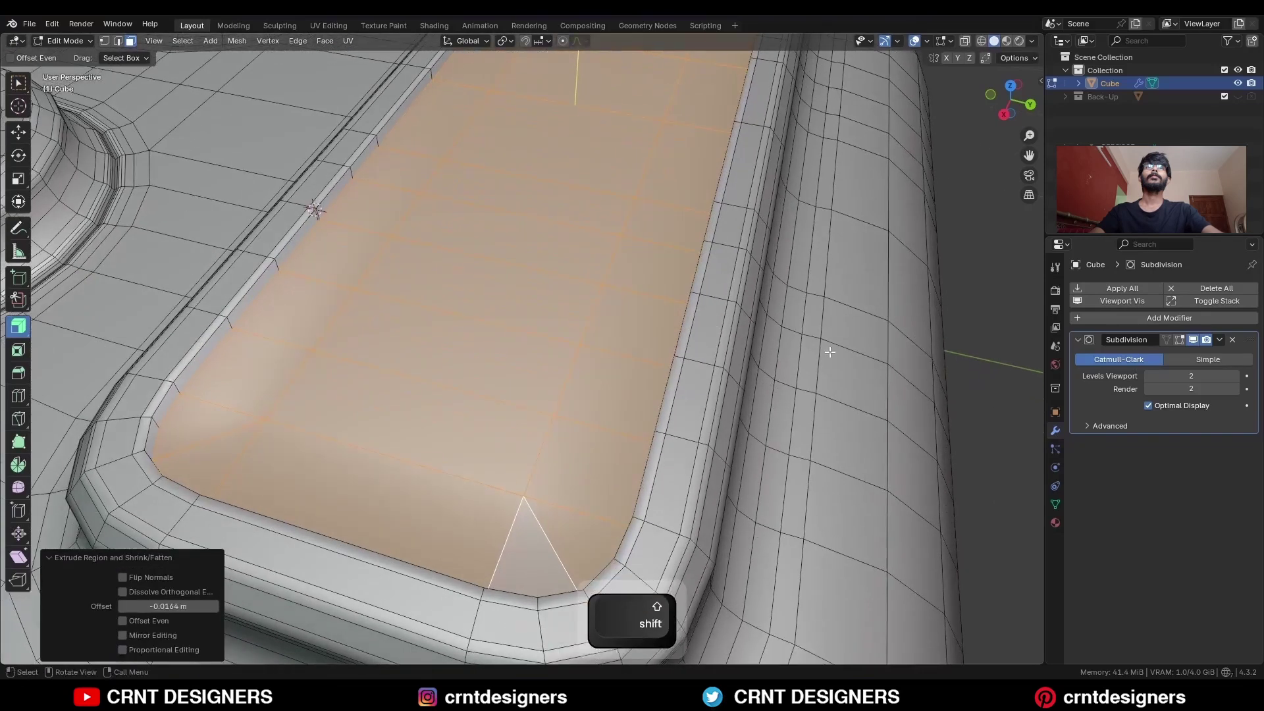
{"action": "key", "text": "i"}
{"action": "left_click", "coordinate": [803, 344]}
Step: Dissolve the surplus edge loop just outside the recess rim on the raised rectangle
{"action": "key", "text": "Tab"}
{"action": "middle_click_drag", "start_coordinate": [483, 369], "coordinate": [414, 329]}
{"action": "middle_click_drag", "start_coordinate": [415, 329], "coordinate": [514, 358], "text": "shift"}
{"action": "key", "text": "Tab"}
{"action": "key", "text": "2"}
{"action": "left_click", "coordinate": [323, 270], "text": "alt"}
{"action": "key", "text": "ctrl+x"}
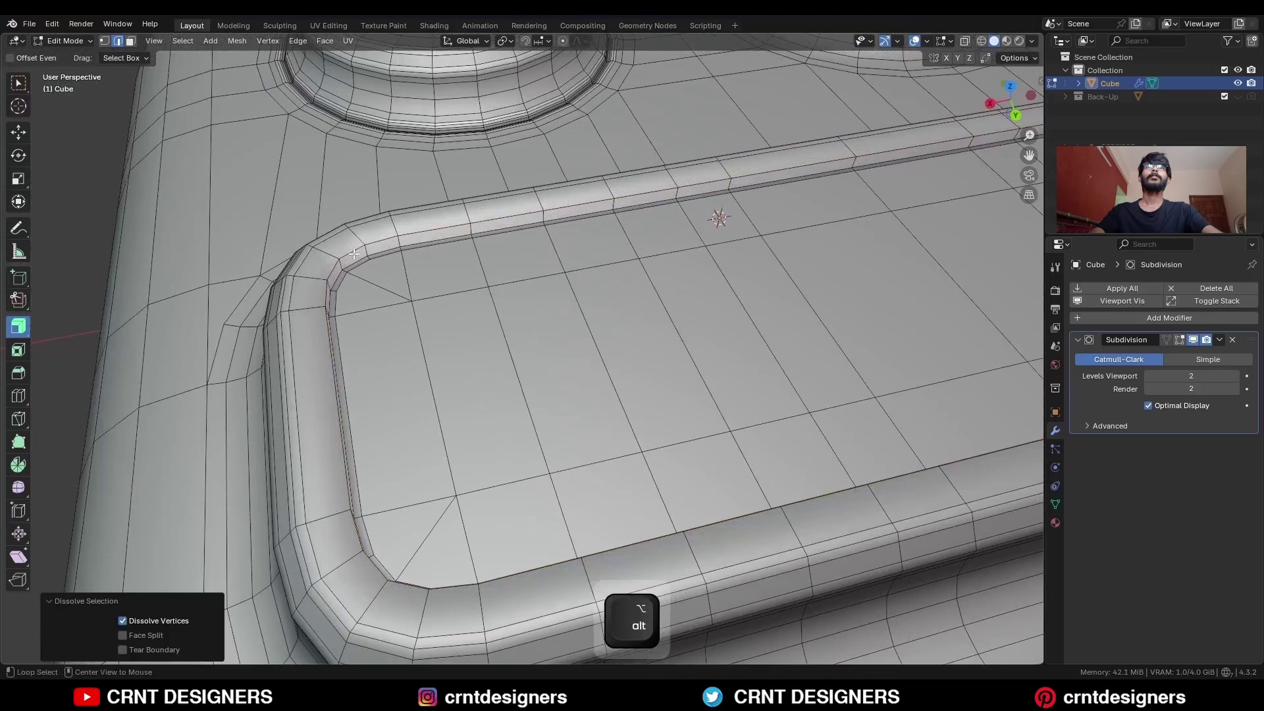
Step: Bevel the recess's rim loop with 1 segment and a width of about 0.019 m, then dissolve the bevel's inner loop
{"action": "left_click", "coordinate": [399, 246], "text": "alt"}
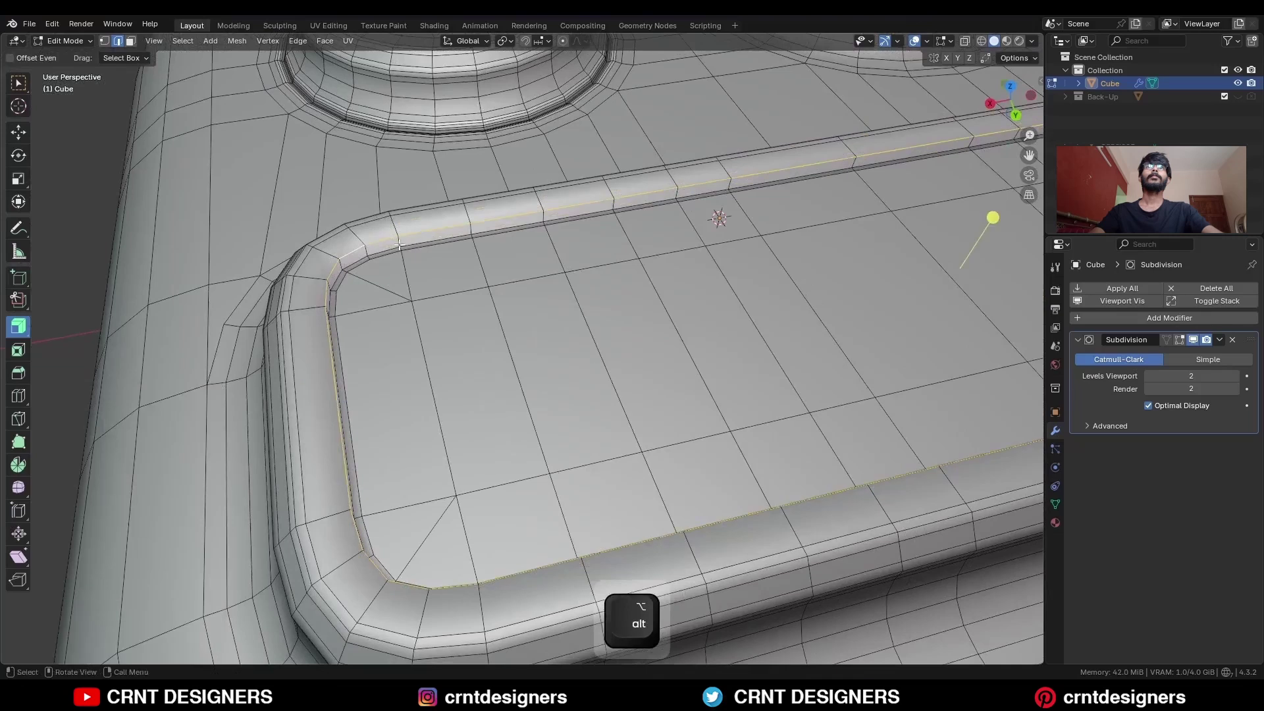
{"action": "key", "text": "ctrl+b"}
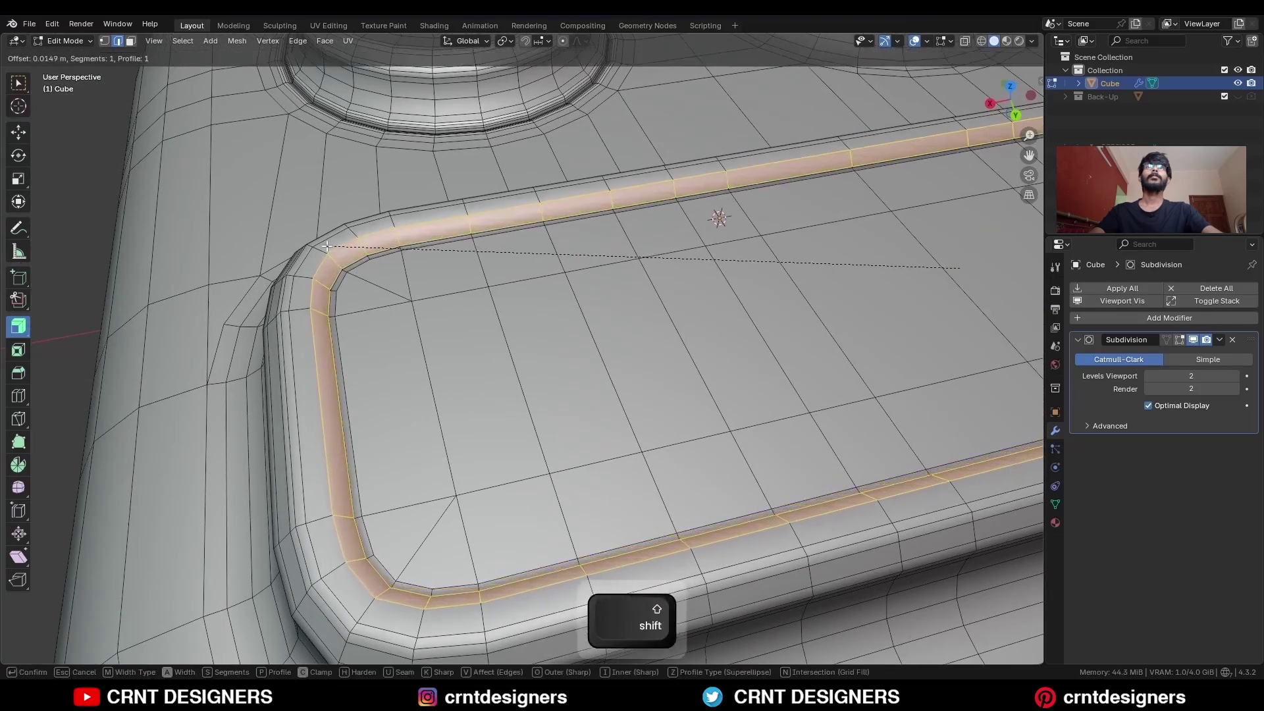
{"action": "left_click", "coordinate": [286, 272]}
{"action": "key", "text": "2"}
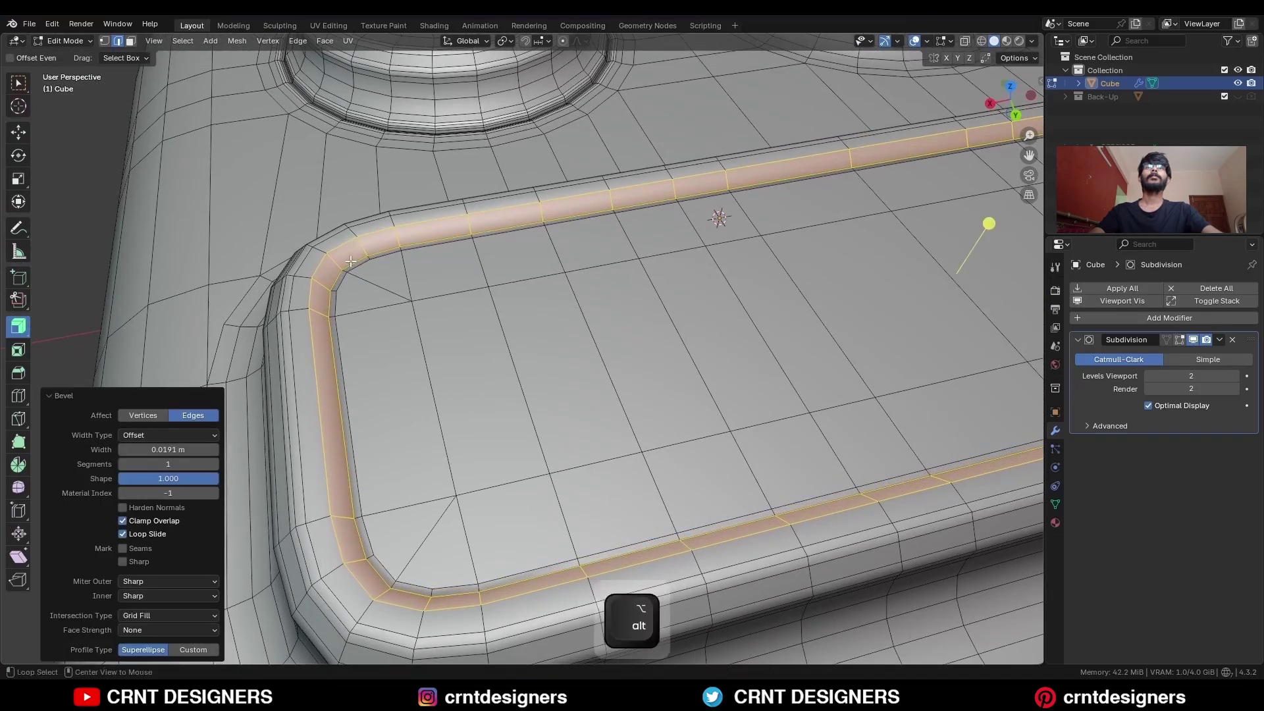
{"action": "left_click", "coordinate": [350, 261], "text": "alt"}
{"action": "key", "text": "ctrl+x"}
Step: Bevel the remaining rim loop with 2 segments and a width of about 0.005 m, and add a supporting loop cut near the recess's inner edge
{"action": "left_click", "coordinate": [328, 273], "text": "alt"}
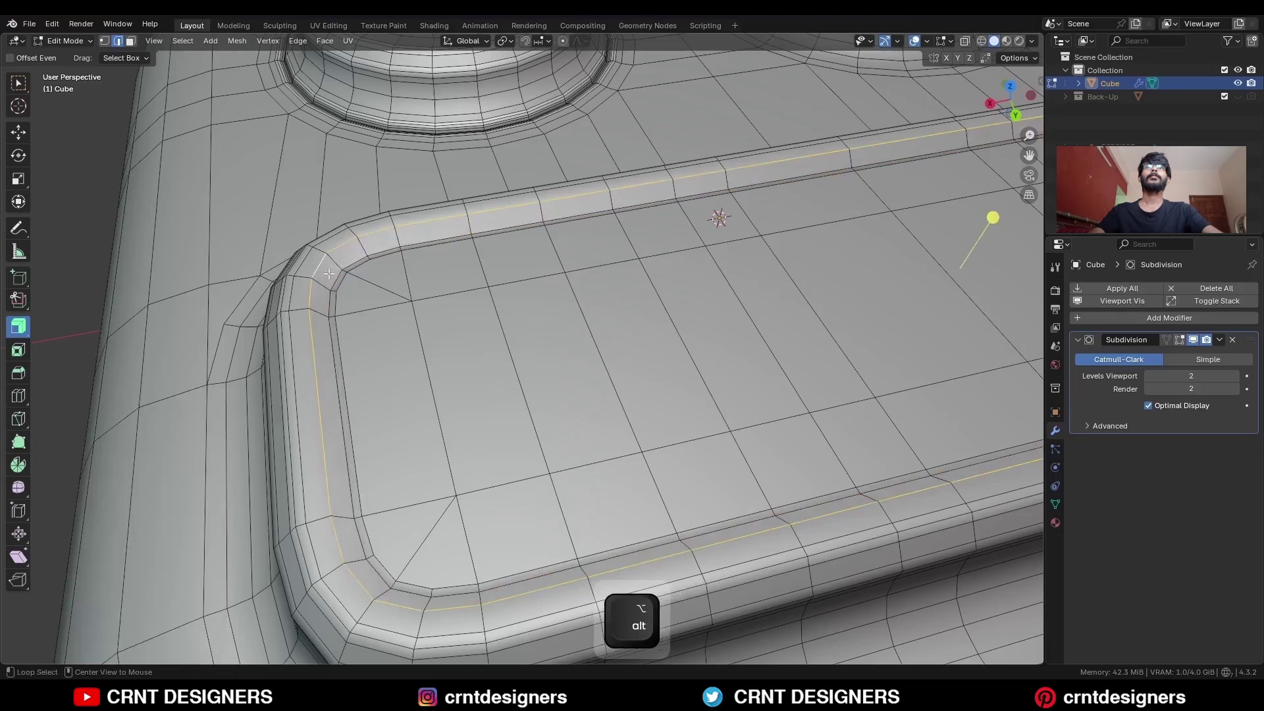
{"action": "key", "text": "ctrl+b"}
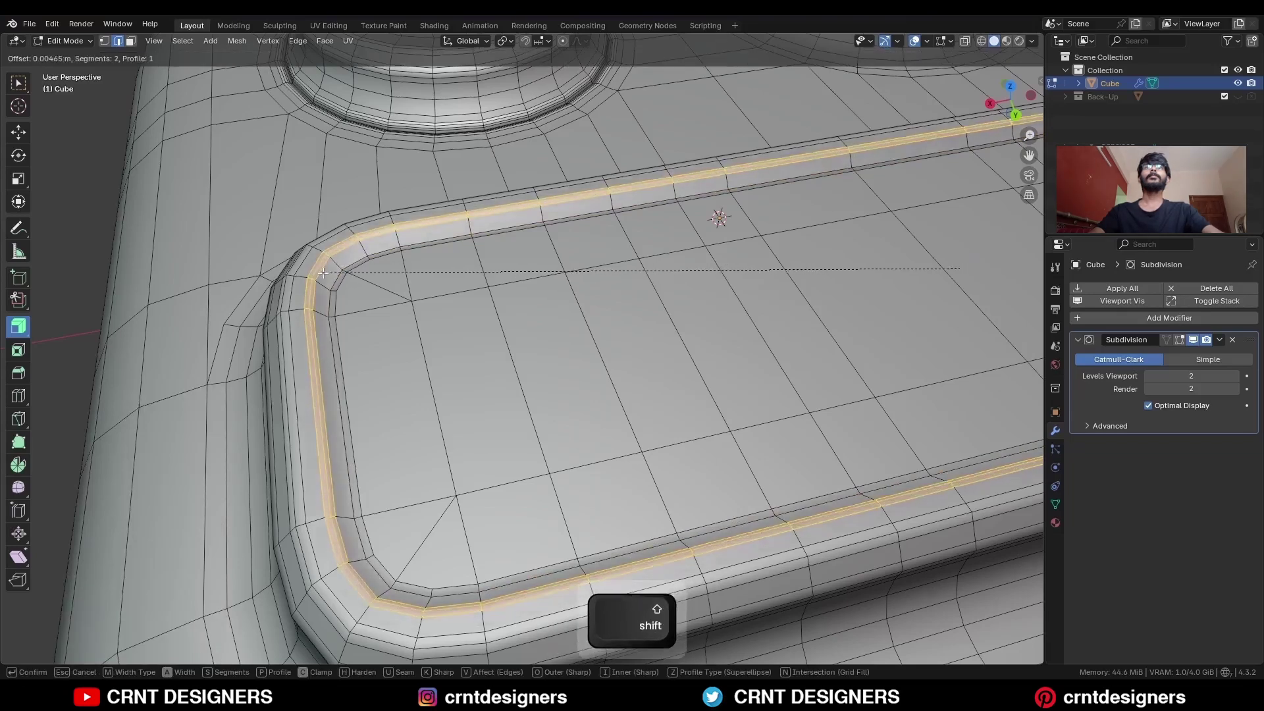
{"action": "left_click", "coordinate": [318, 271]}
{"action": "key", "text": "ctrl+r"}
{"action": "left_click", "coordinate": [328, 286]}
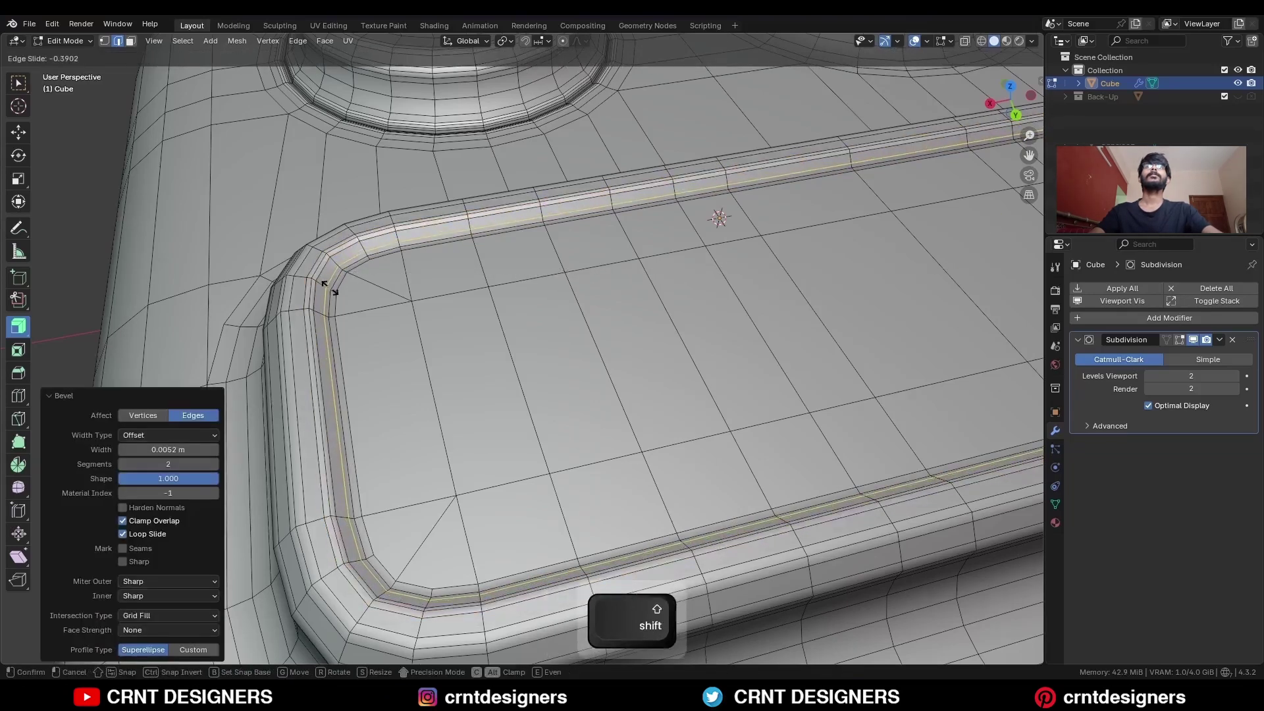
{"action": "left_click", "coordinate": [330, 288]}
Step: Return to Object Mode with the viewport overlays hidden and save the file
{"action": "key", "text": "Tab"}
{"action": "key", "text": "alt+shift+z"}
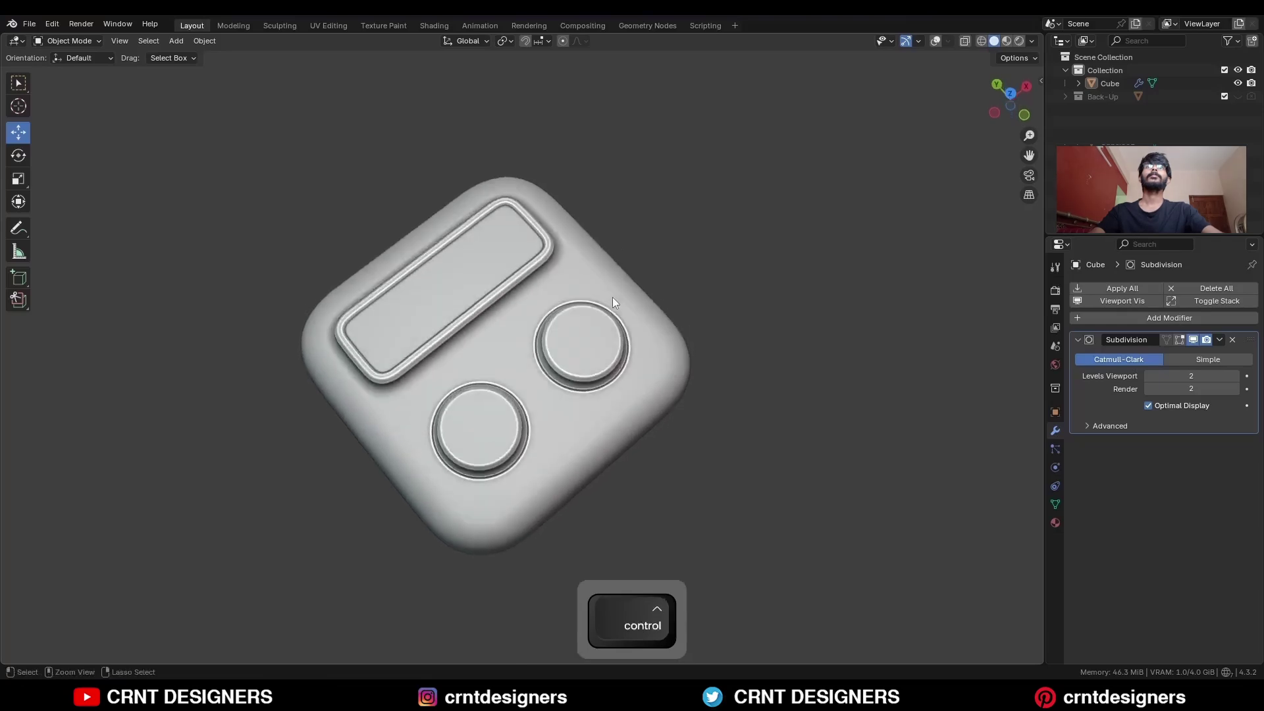
{"action": "key", "text": "ctrl+s"}
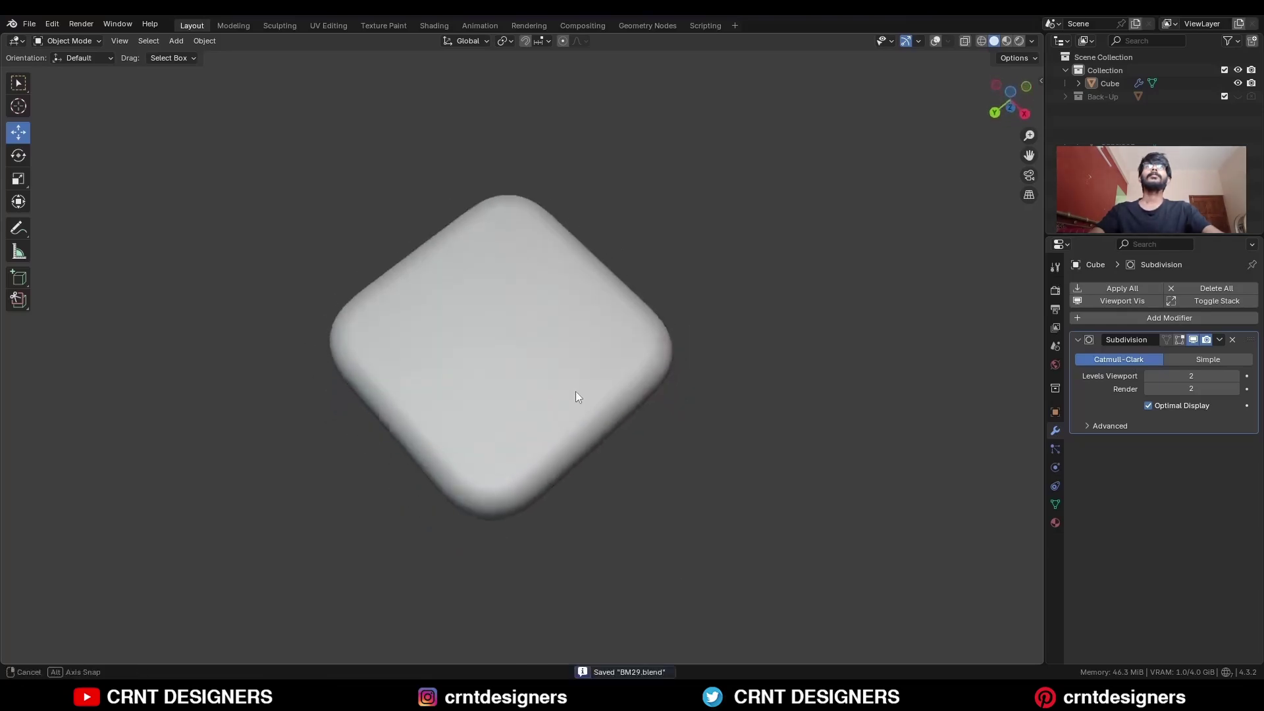